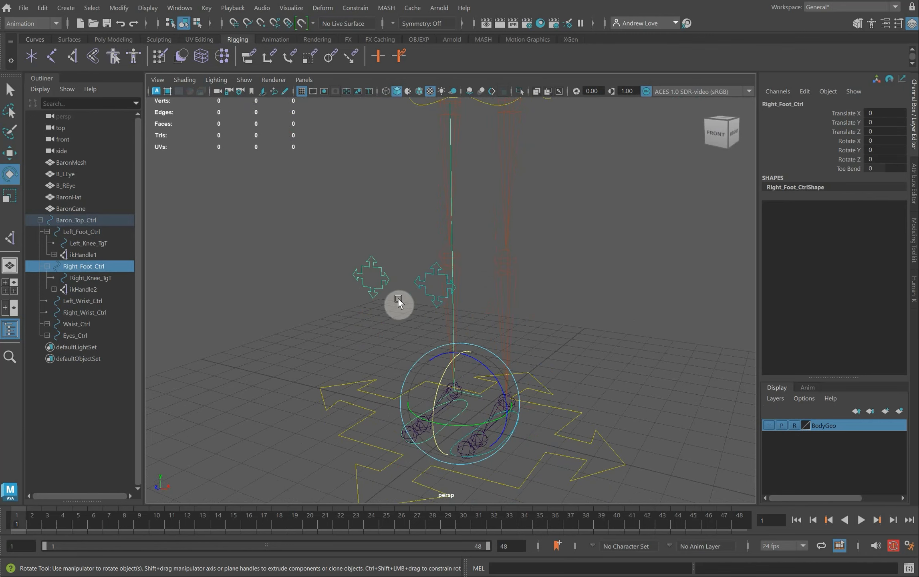
Lock and hide the rotate, scale and visibility channels of Left_Knee_TgT.
click(419, 295)
click(424, 289)
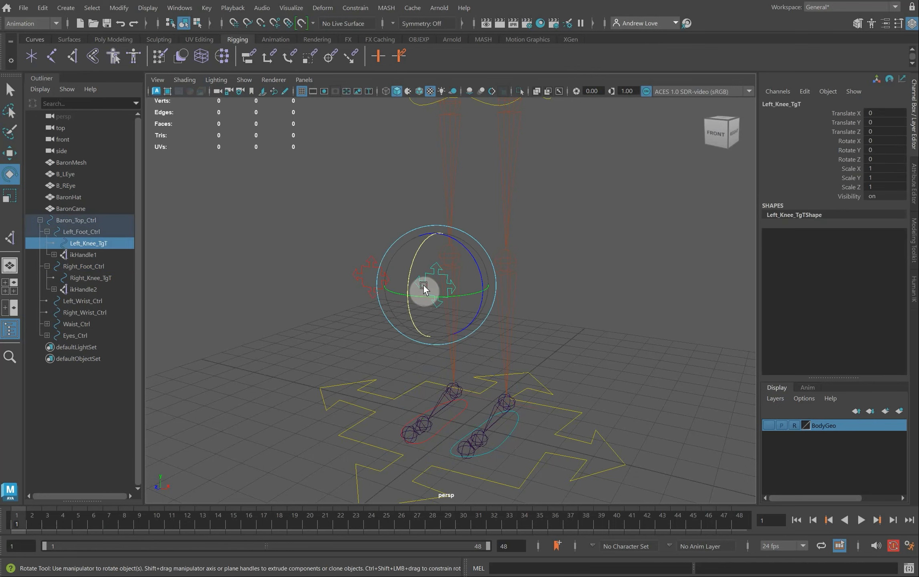
click(851, 141)
drag(855, 154, 856, 197)
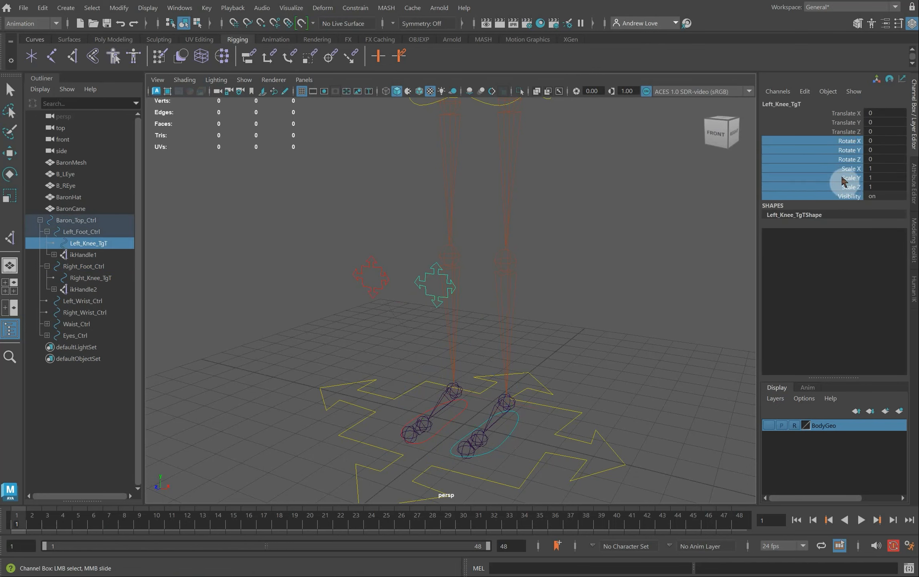
right_click(842, 175)
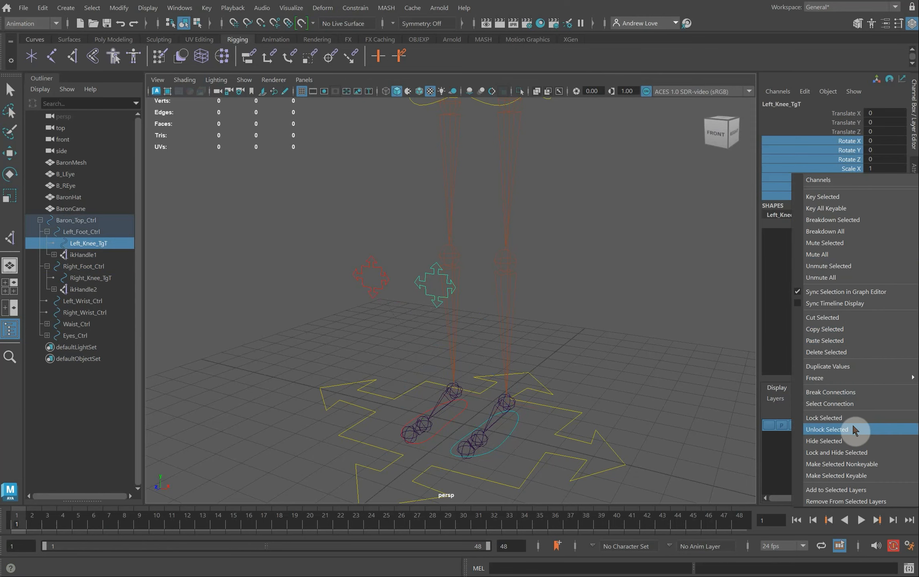
click(860, 451)
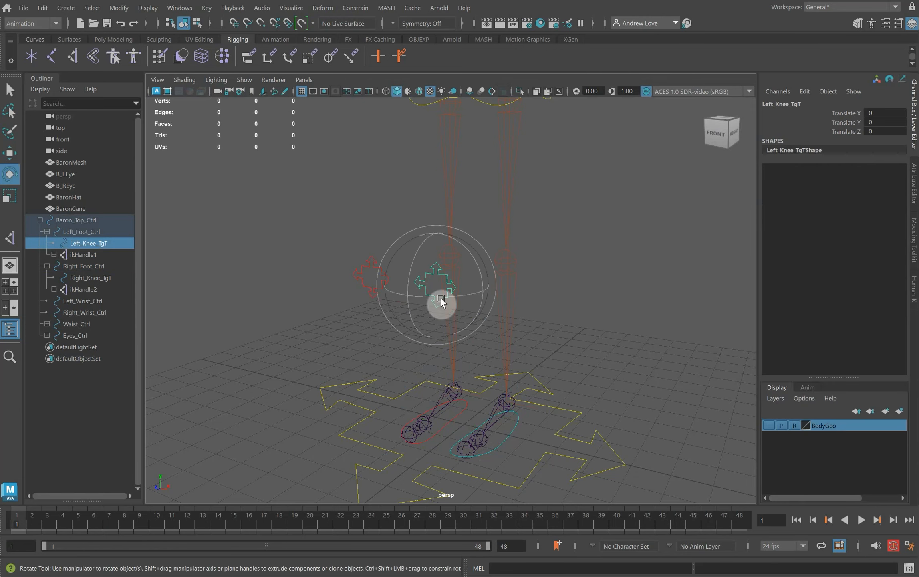
Lock and hide the rotate, scale and visibility channels of Right_Knee_TgT.
click(361, 276)
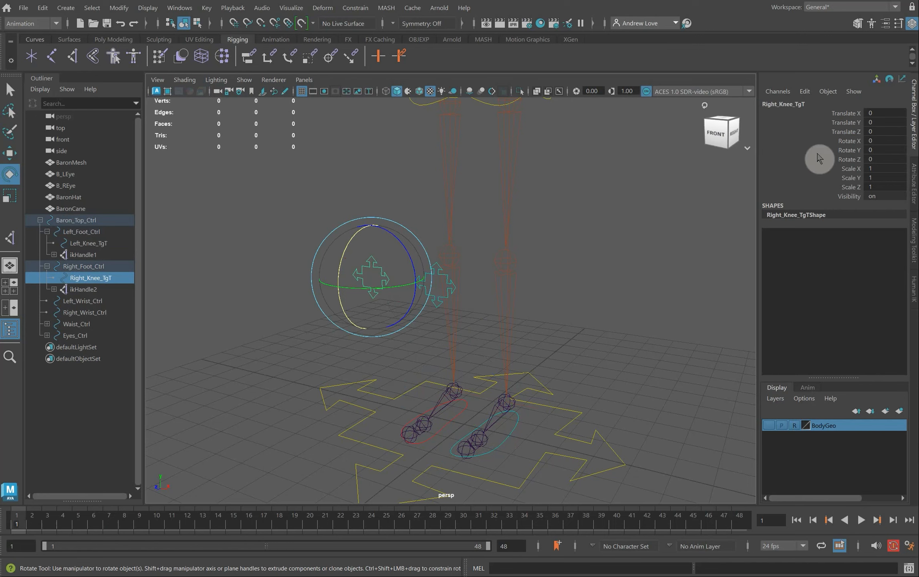
drag(854, 142, 848, 195)
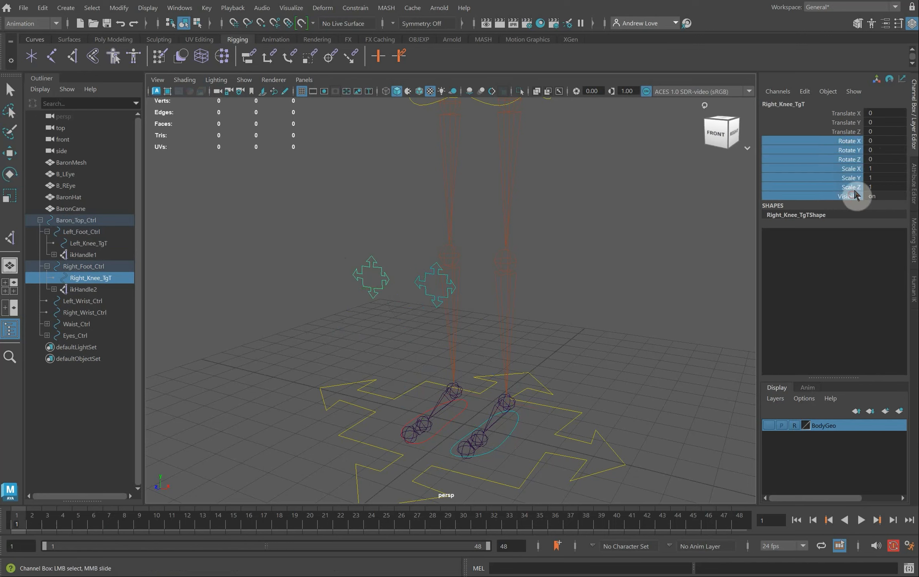
right_click(841, 178)
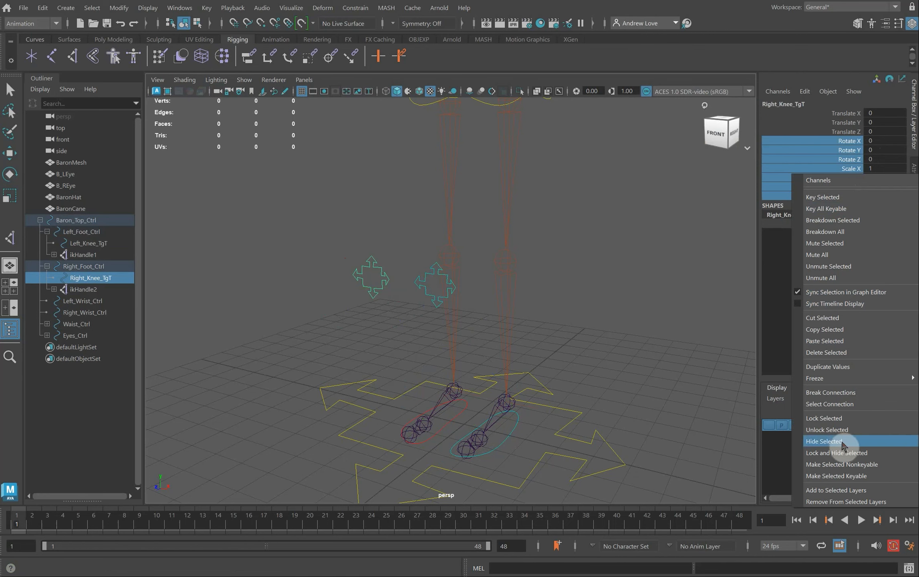
click(851, 453)
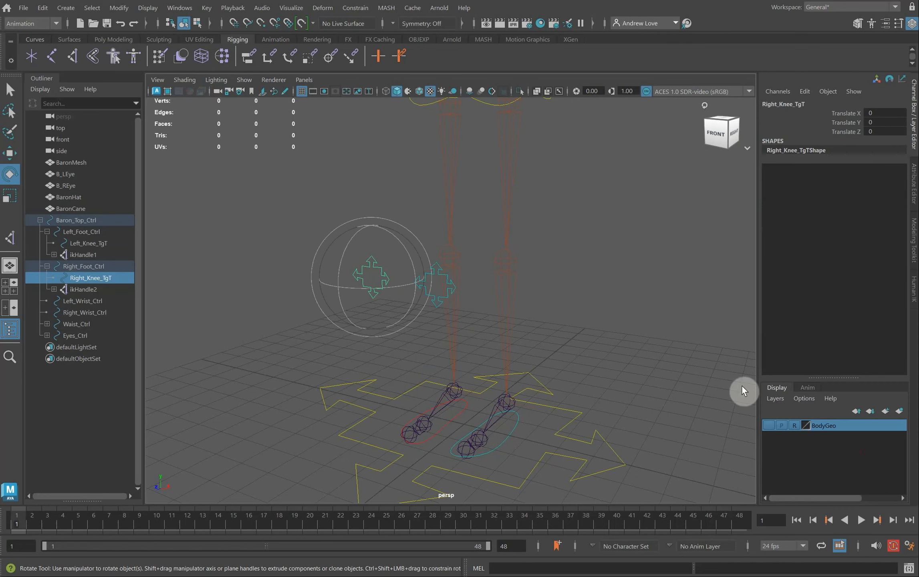
click(366, 186)
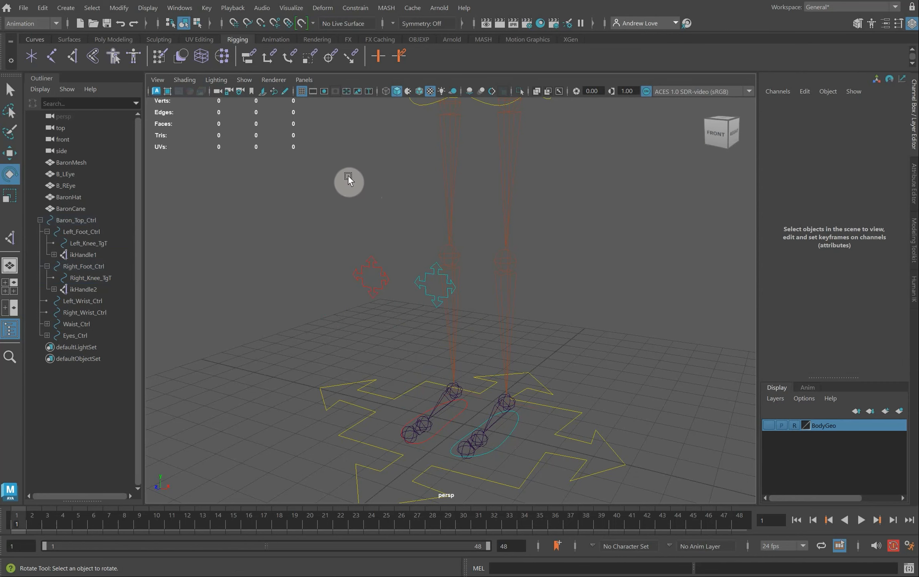
Orient-constrain Pelvis_Joint to Hip_Ctrl on all axes with Maintain offset enabled.
alt+drag(349, 176, 433, 307)
click(488, 304)
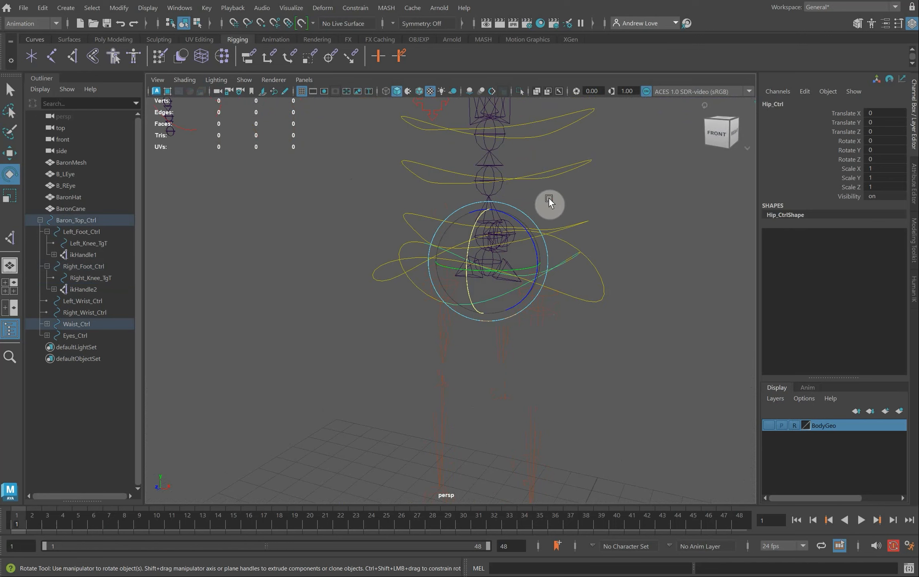
click(357, 243)
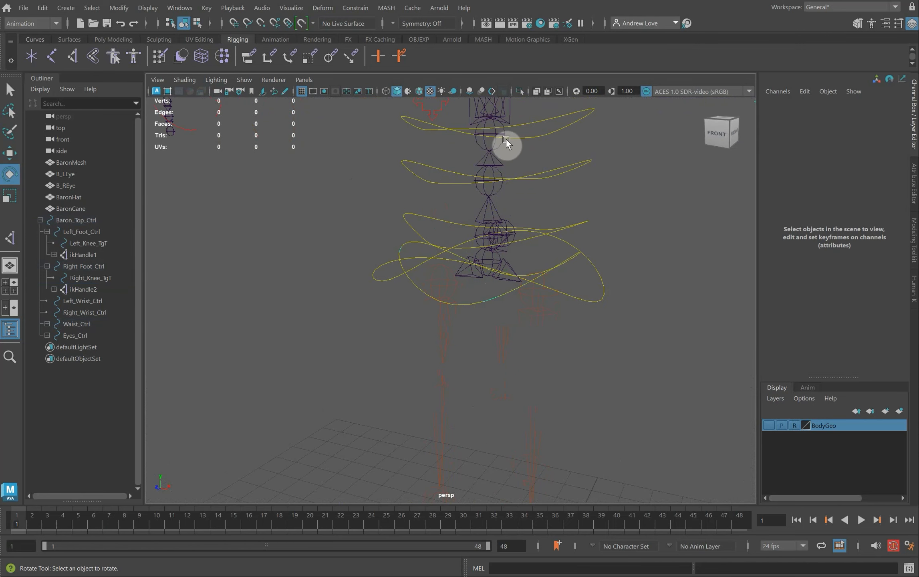
click(494, 259)
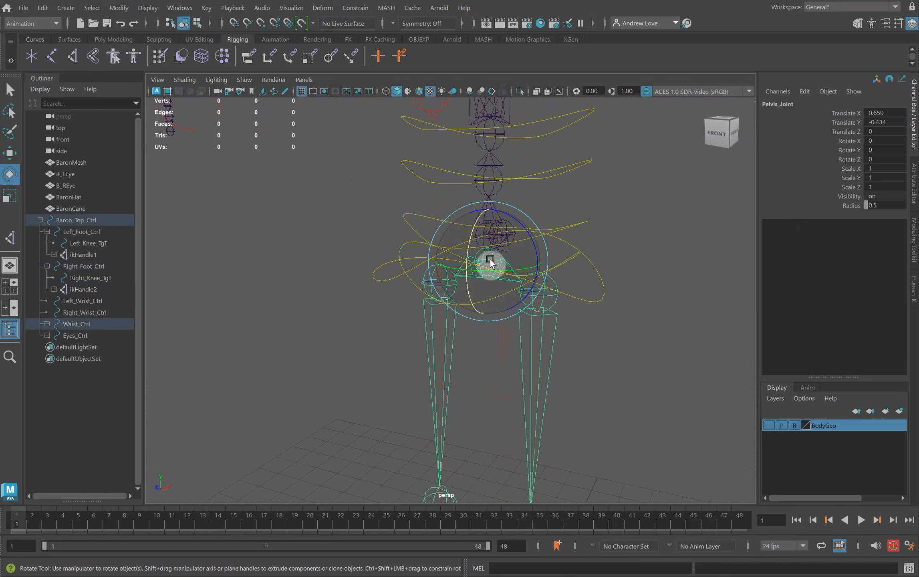
click(327, 252)
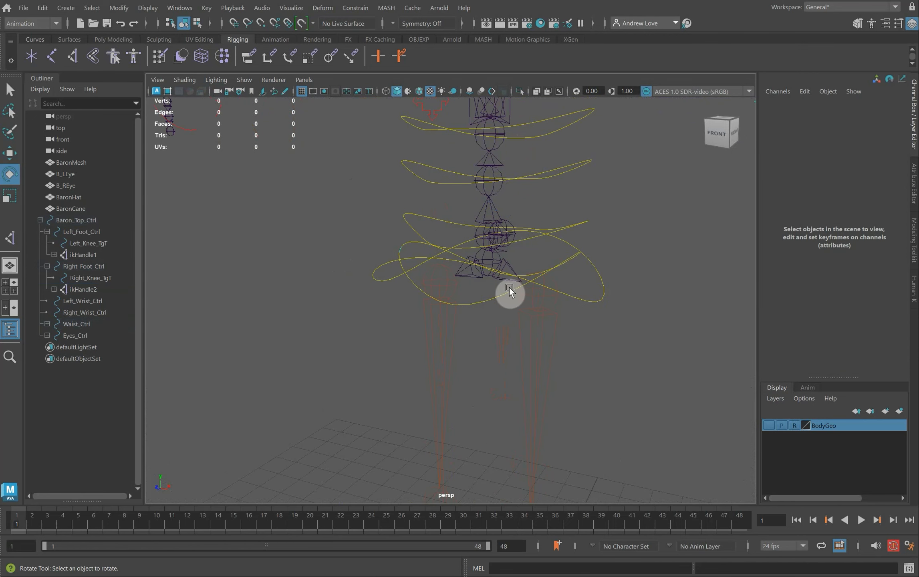
click(497, 305)
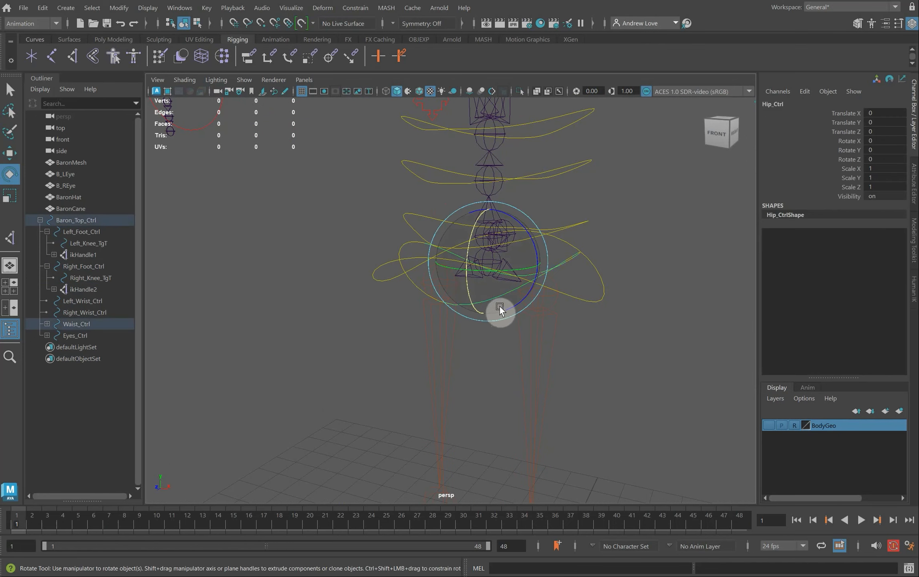
key(q)
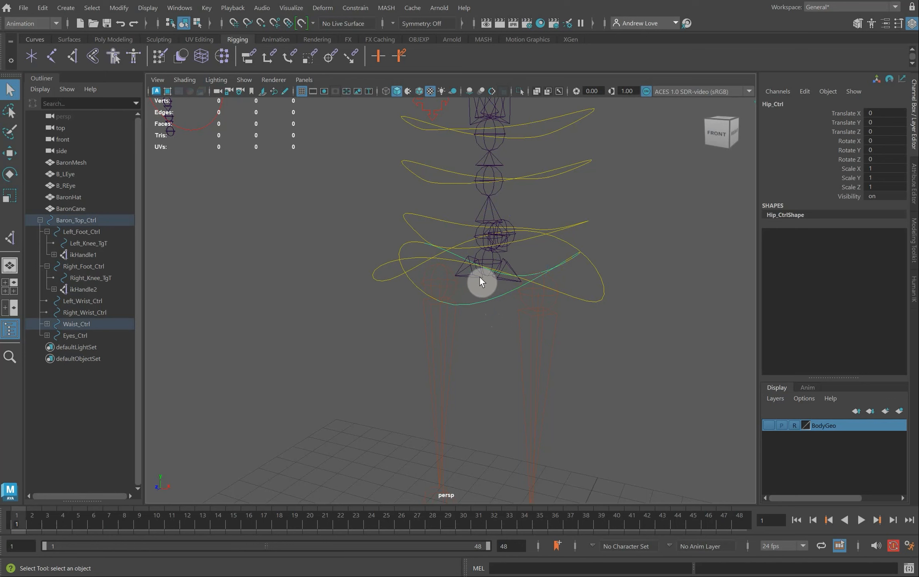
click(485, 273)
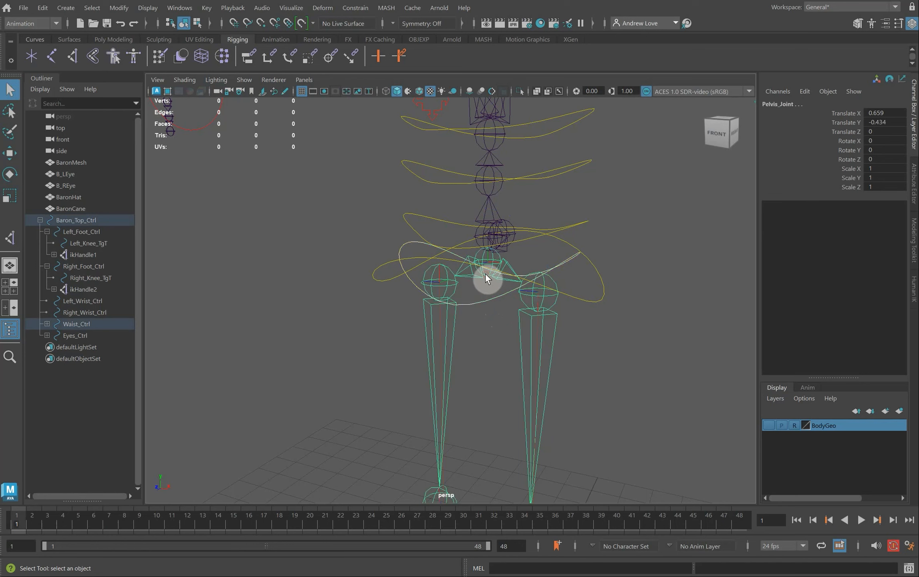
click(352, 9)
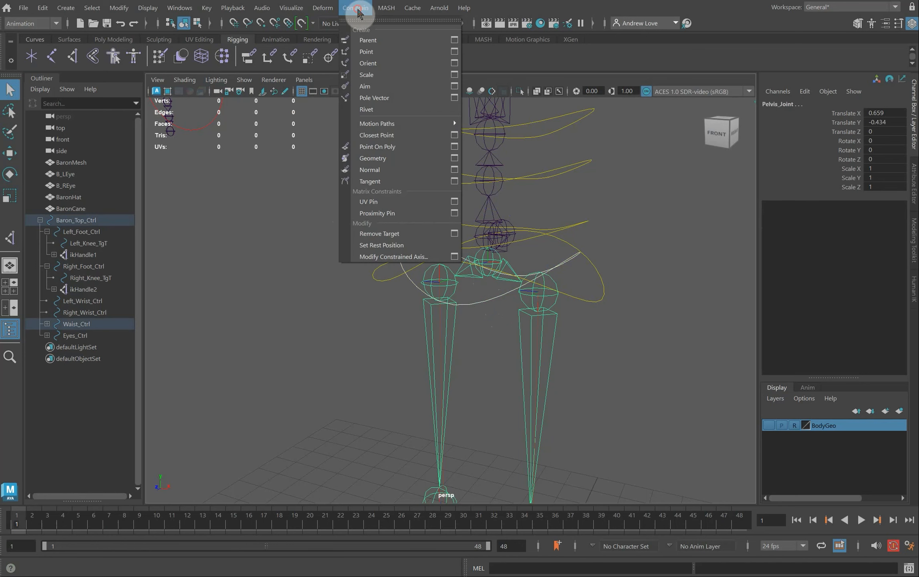
click(452, 65)
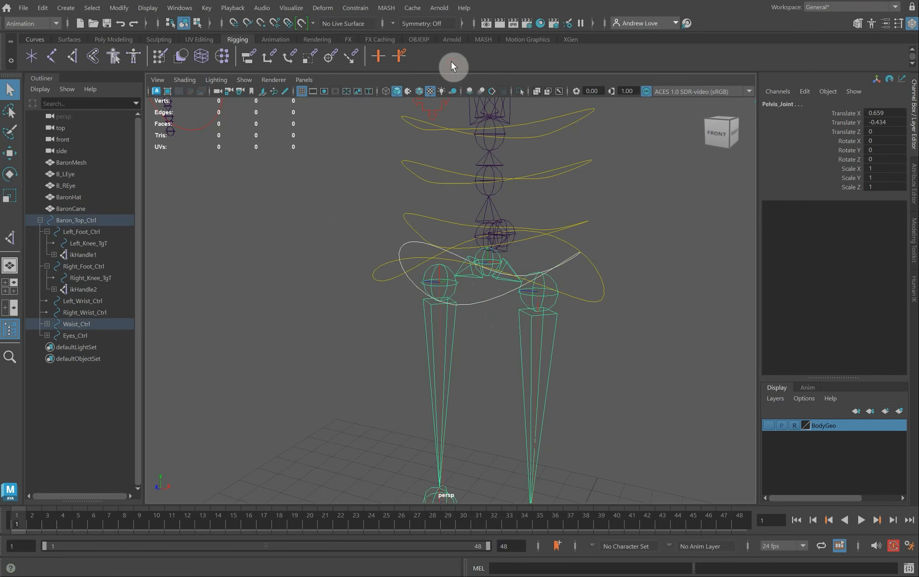
click(150, 179)
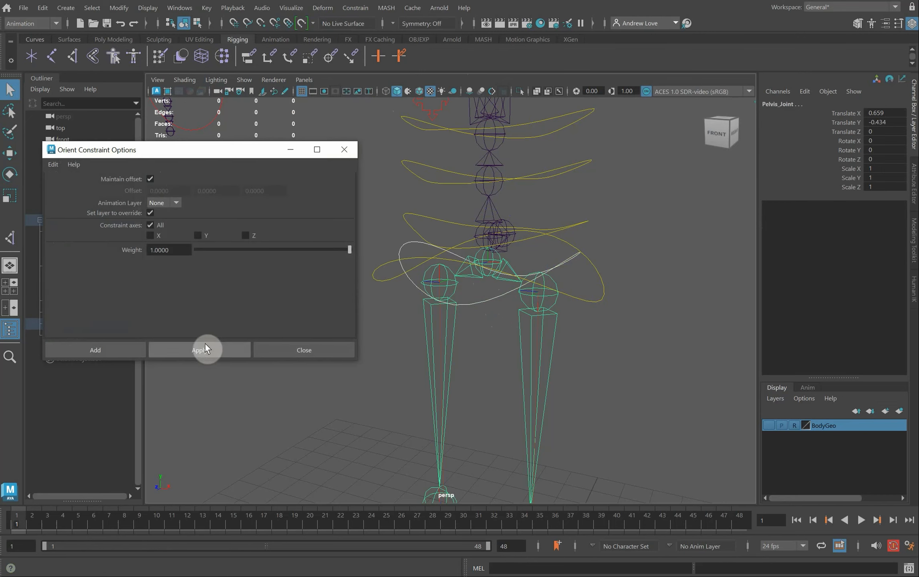
click(205, 347)
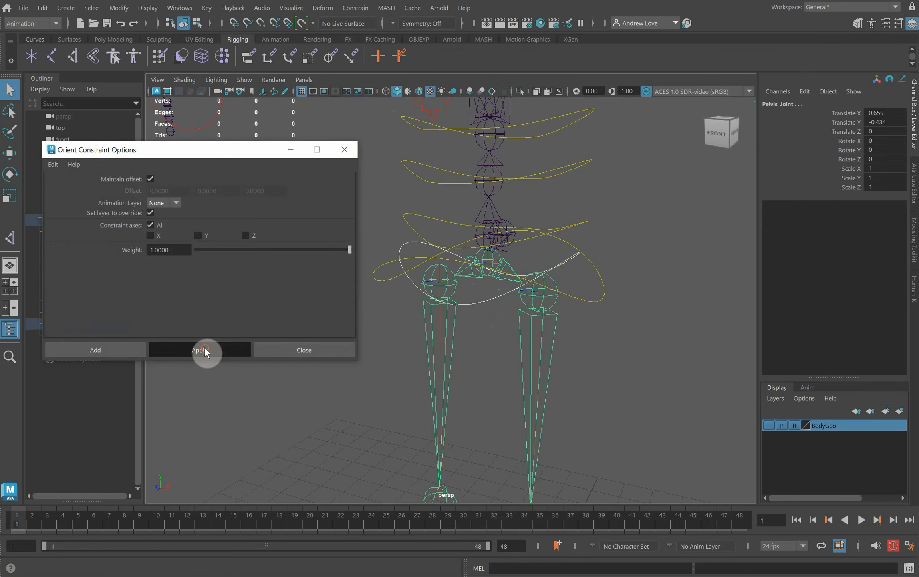
click(282, 351)
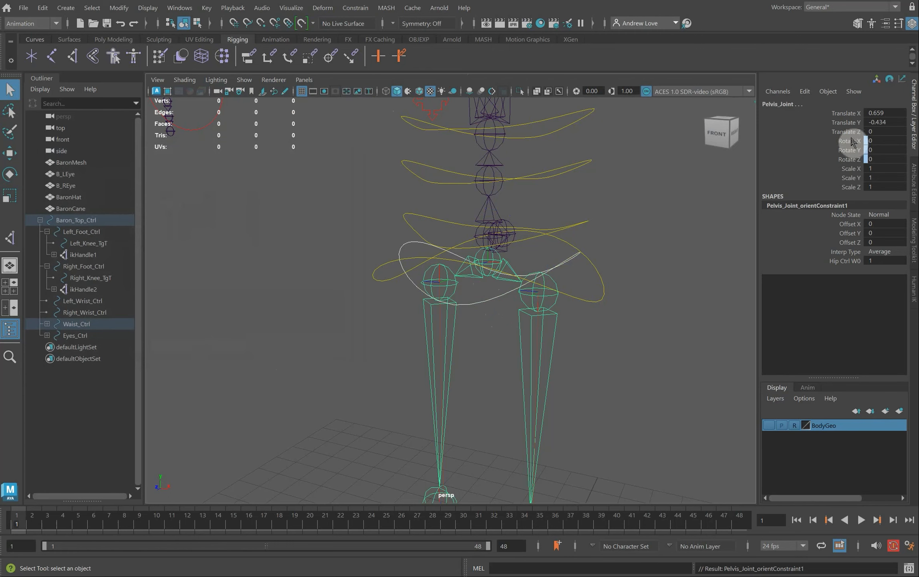
Test the pelvis constraint by rotating Hip_Ctrl about -3.57° around Z, and undo the rotation.
click(684, 242)
click(492, 301)
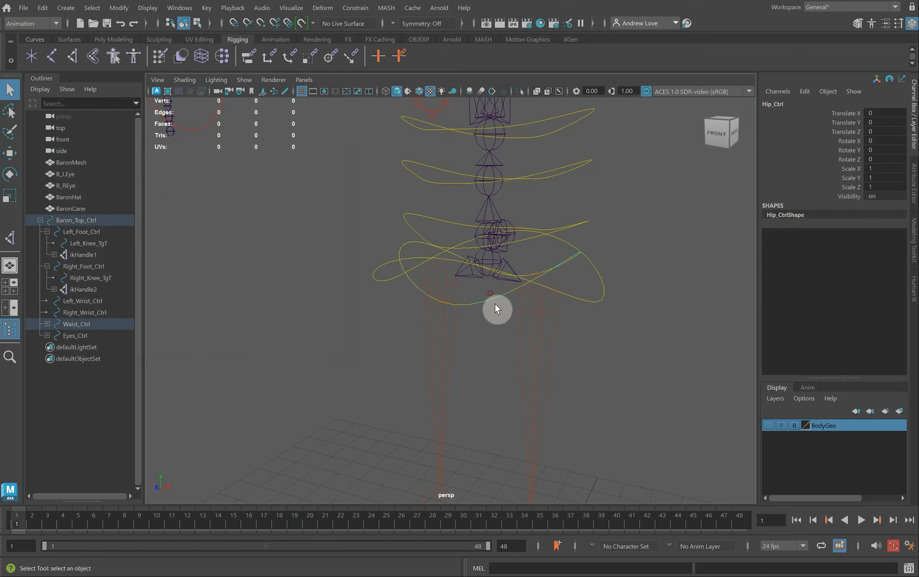
key(e)
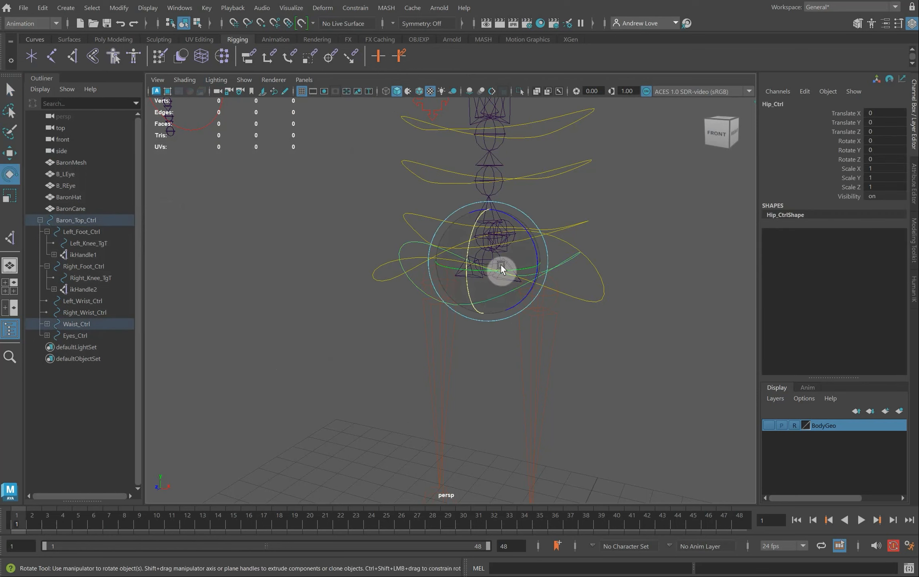
drag(532, 240, 534, 245)
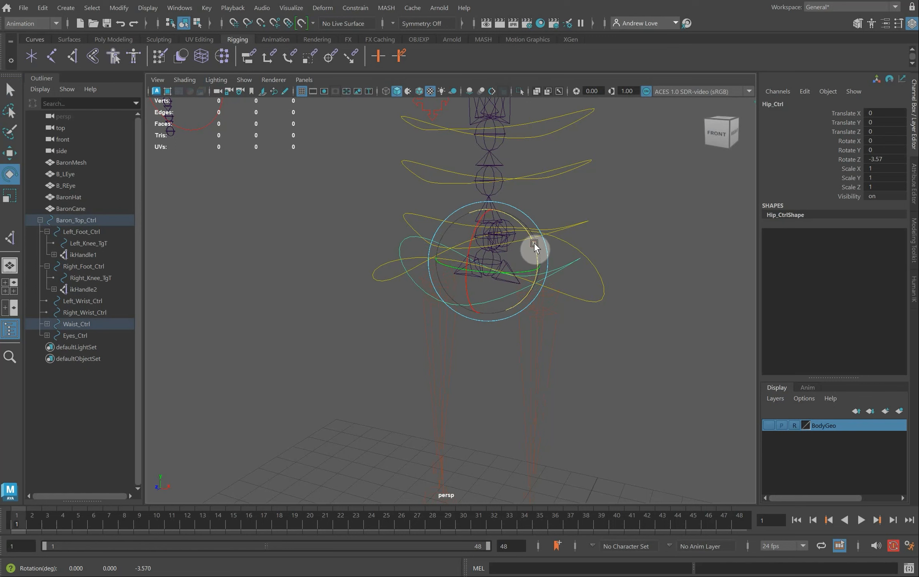
key(ctrl+z)
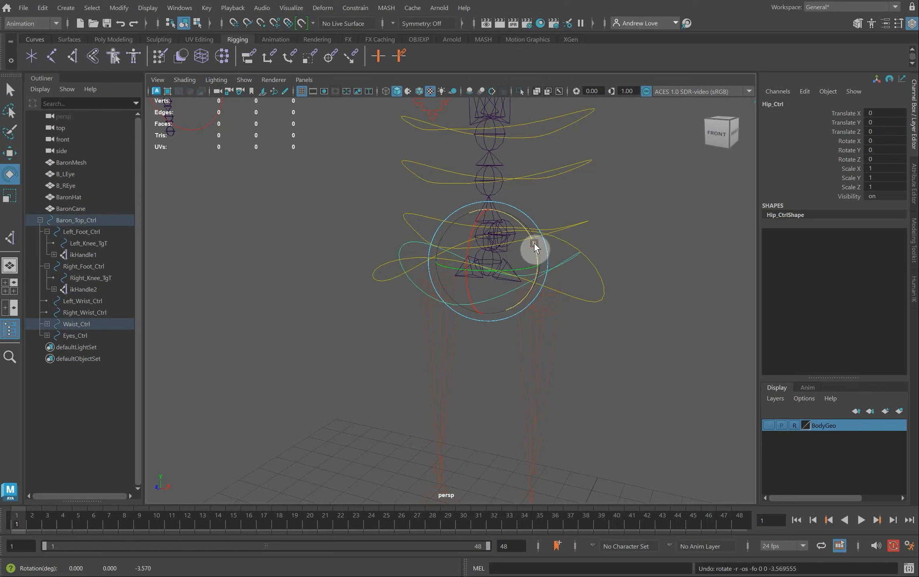
Lock and hide the translate, scale and visibility channels of Hip_Ctrl, leaving only its rotation channels.
click(844, 114)
drag(844, 115, 848, 135)
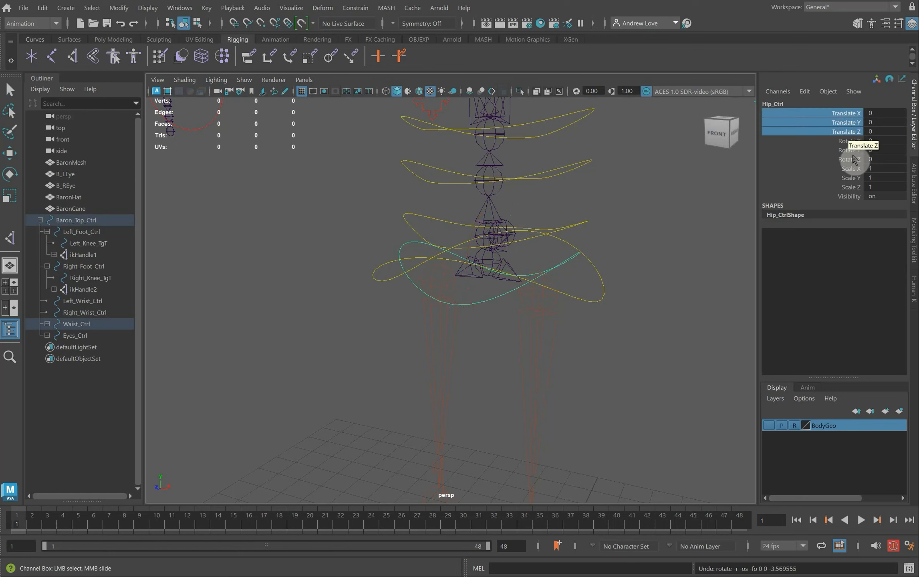
ctrl+click(853, 169)
ctrl+drag(856, 177, 858, 198)
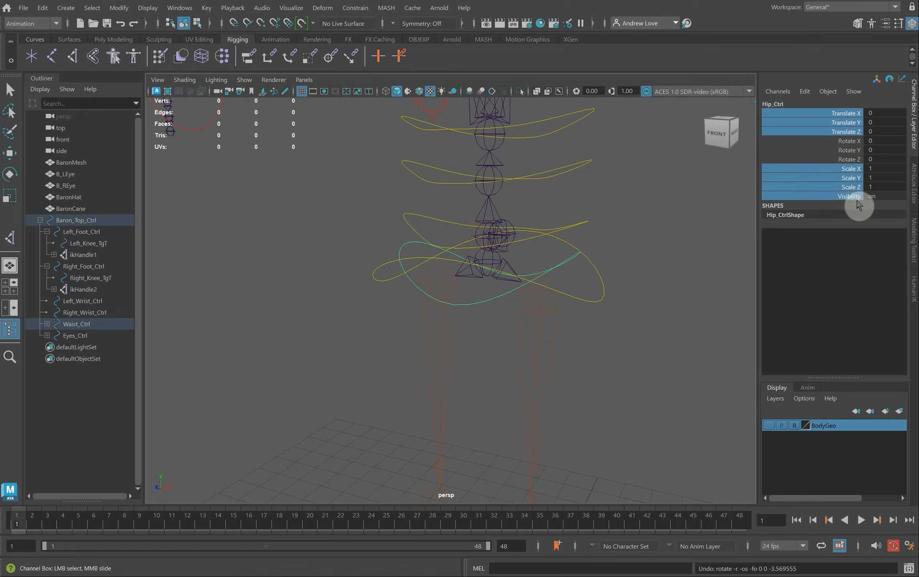
right_click(841, 185)
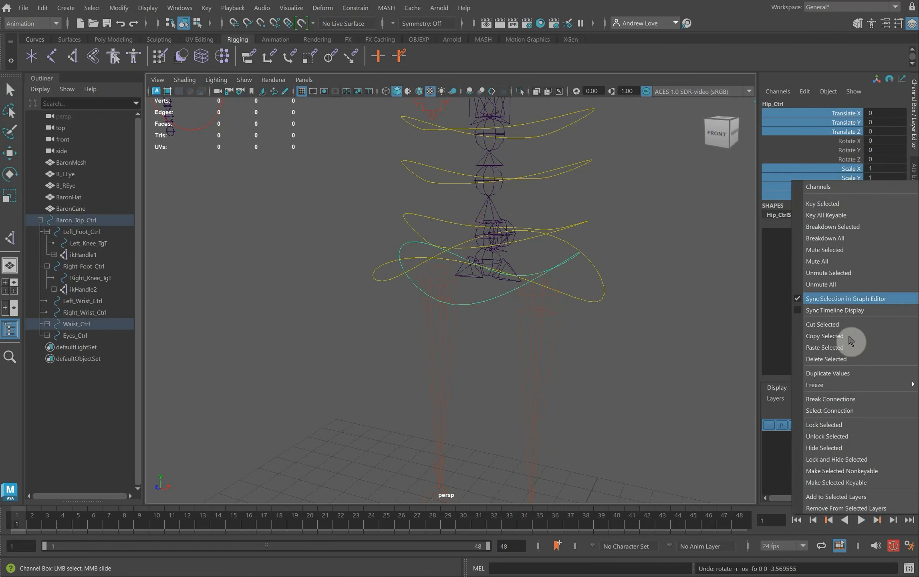
click(857, 460)
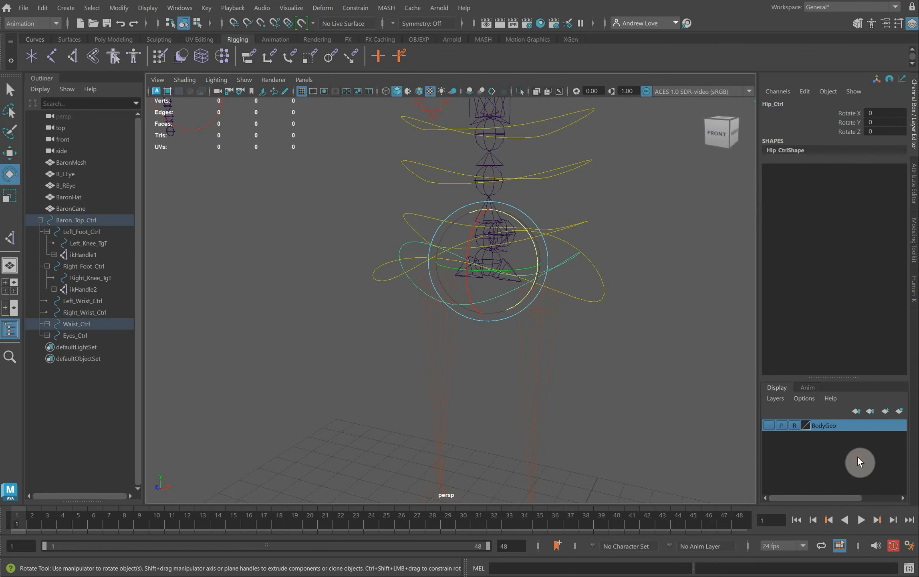
click(310, 267)
mouse_move(333, 223)
alt+mouse_down()
mouse_move(349, 214)
mouse_move(338, 238)
mouse_move(328, 232)
alt+mouse_up()
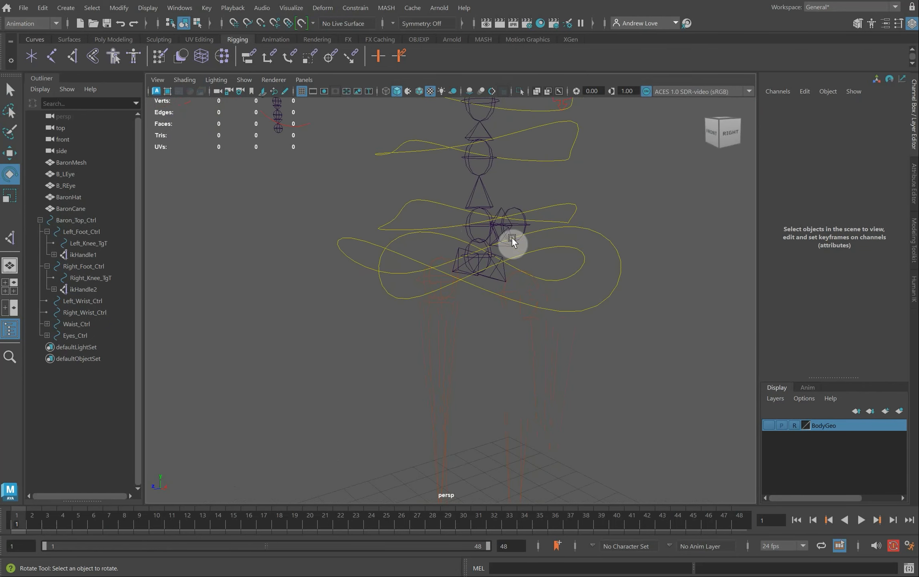
click(523, 226)
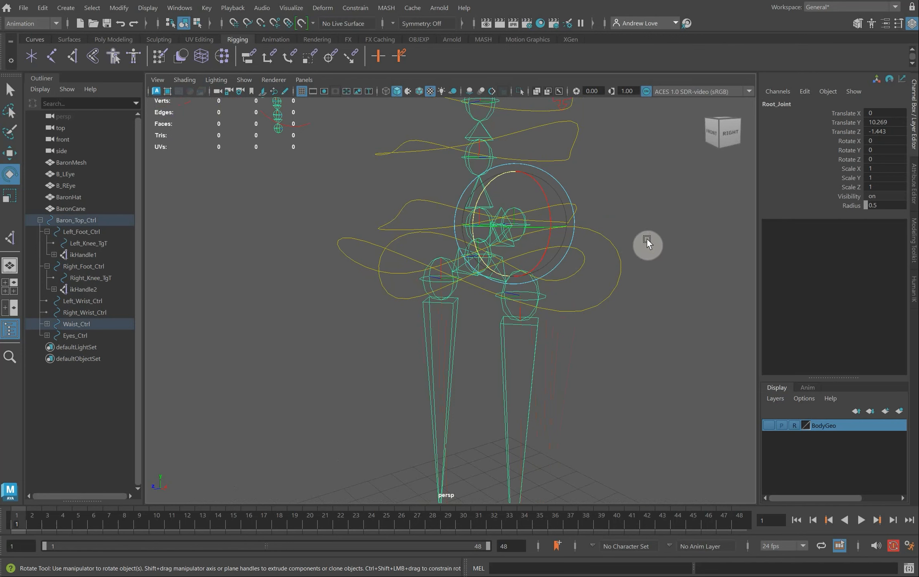
drag(654, 270, 681, 254)
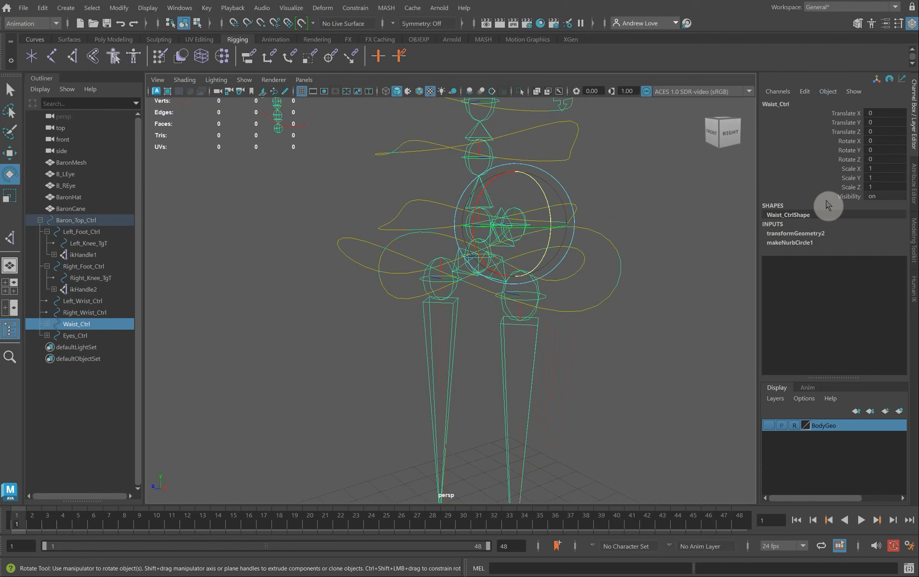
click(852, 197)
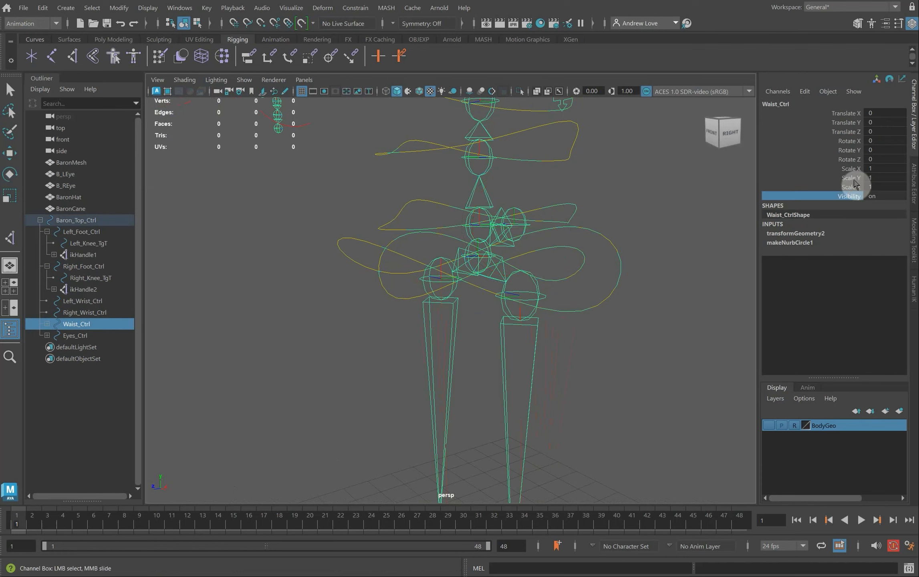
drag(850, 169, 850, 191)
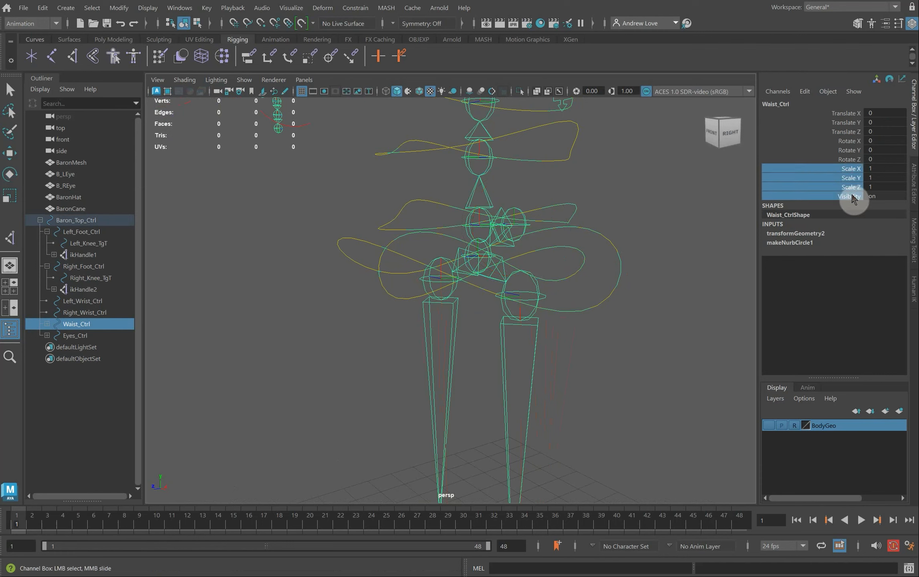
click(645, 220)
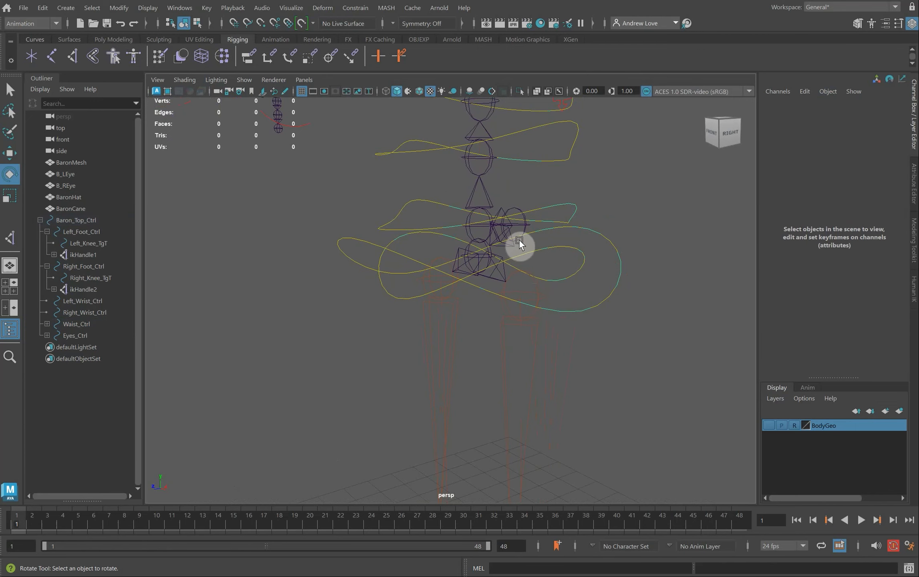
Try to parent Root_Joint under Waist_Ctrl.
click(512, 225)
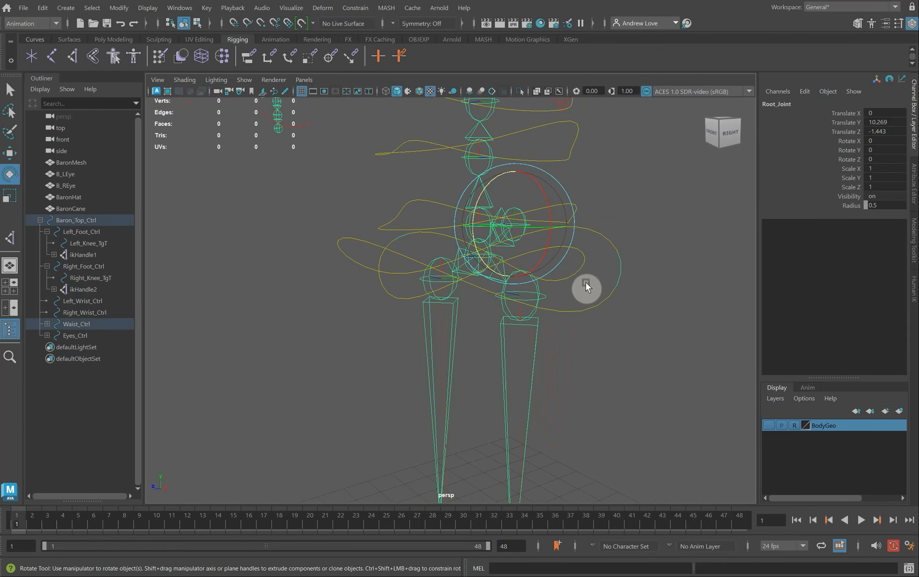
click(612, 292)
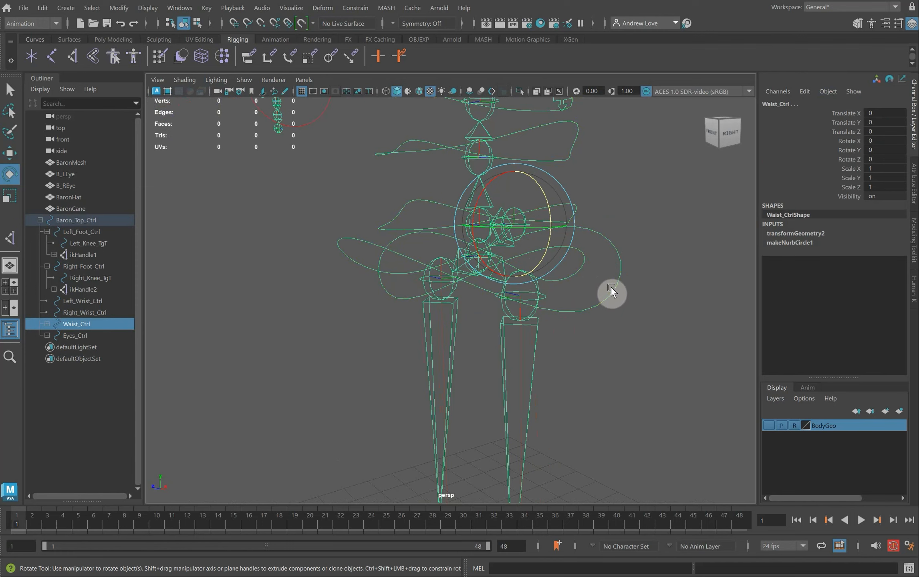
key(p)
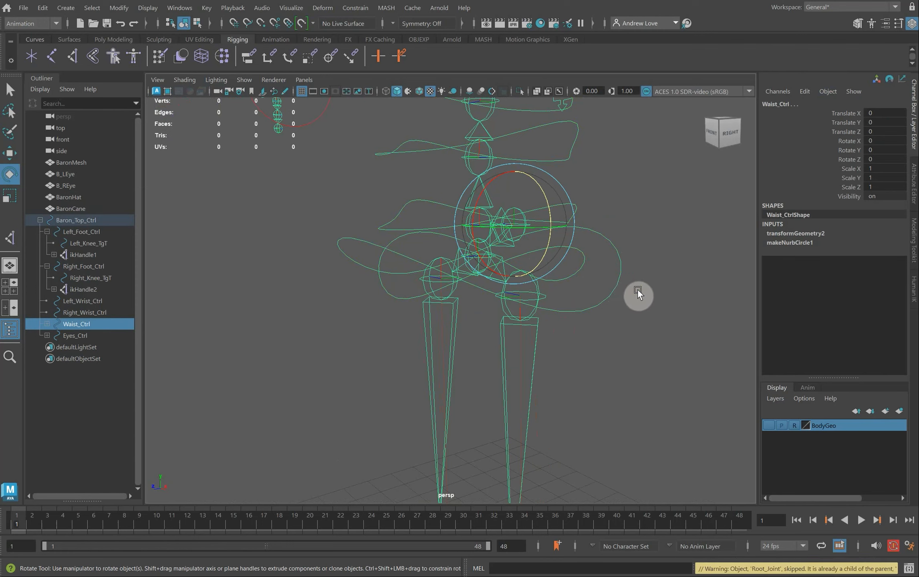
Test Waist_Ctrl by moving it about 0.17 down along Y, and undo the move.
click(641, 291)
click(604, 287)
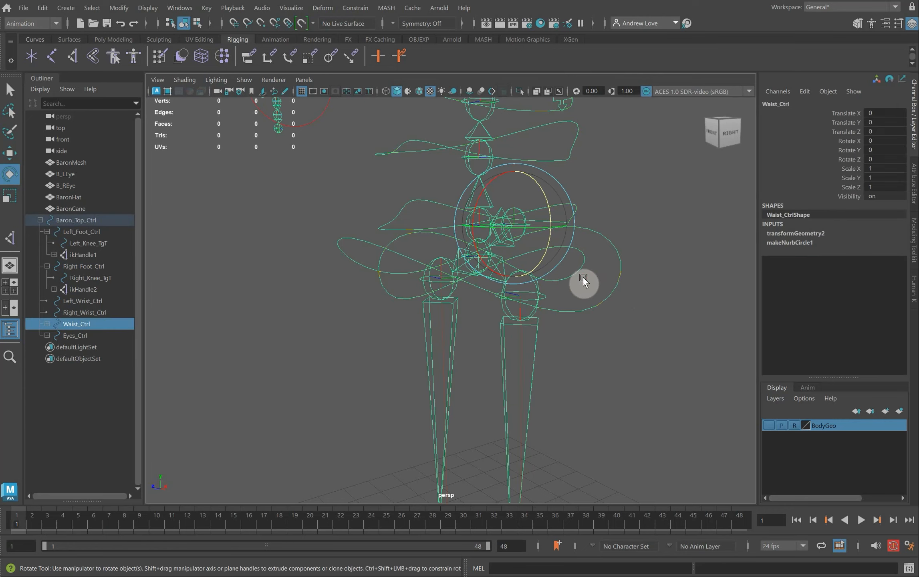
key(w)
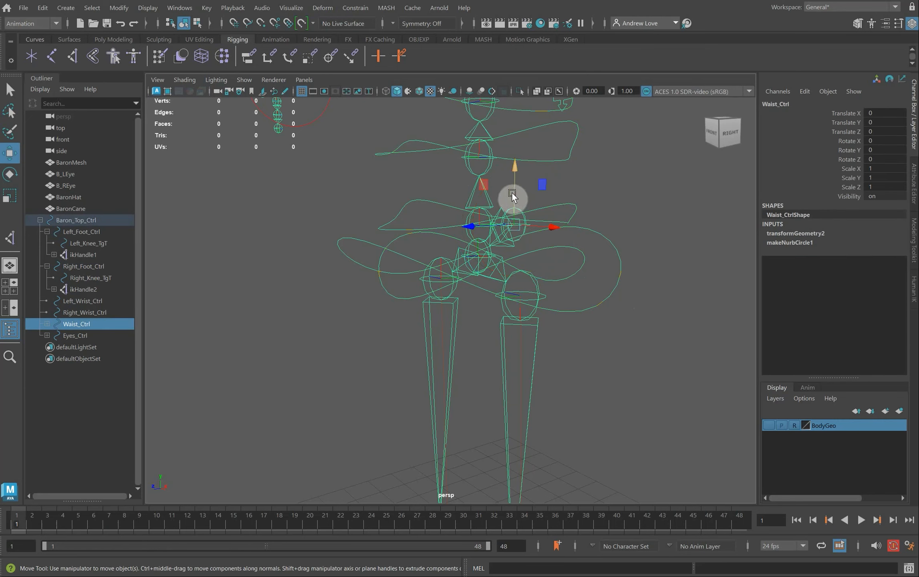
drag(512, 192, 512, 210)
key(ctrl+z)
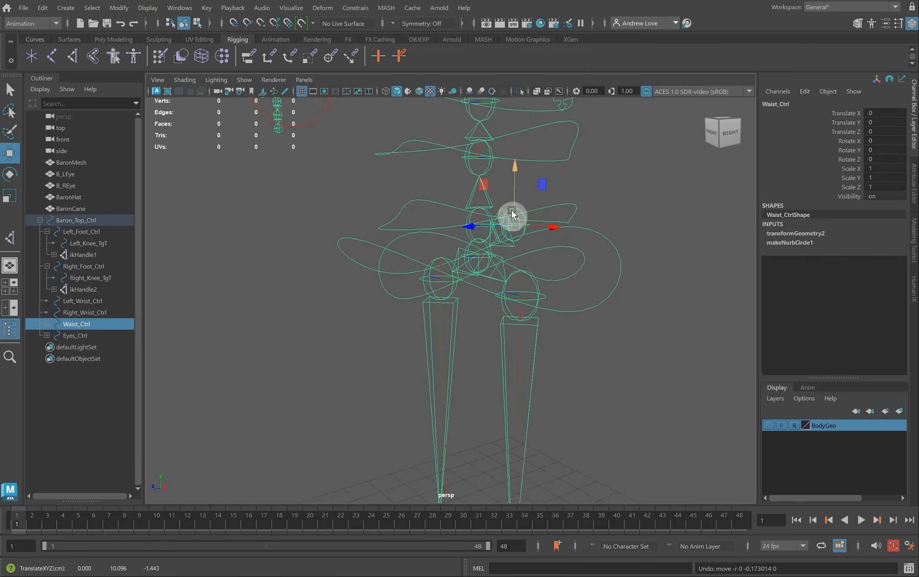
Lock and hide the scale and visibility channels of Waist_Ctrl, leaving its translate and rotate channels.
click(640, 152)
drag(605, 272, 644, 297)
drag(851, 168, 857, 209)
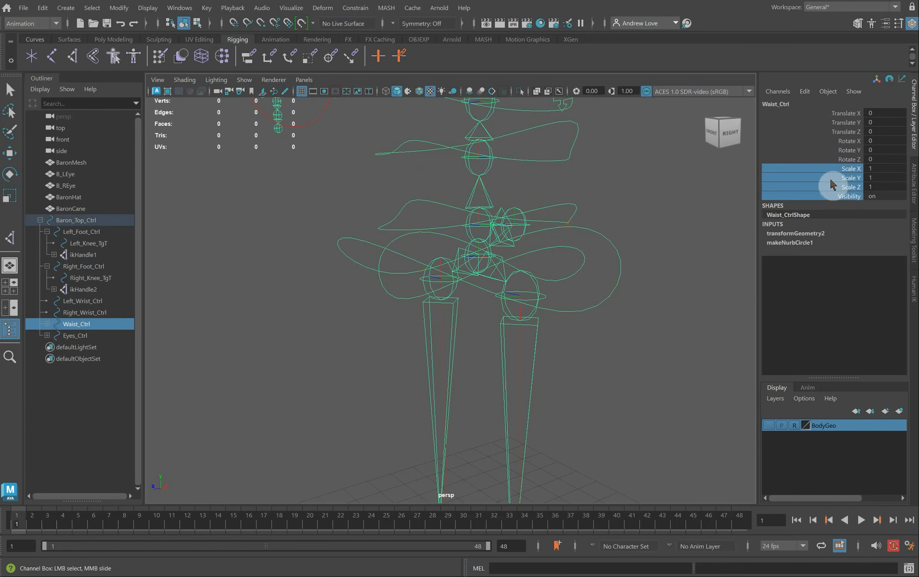
right_click(852, 182)
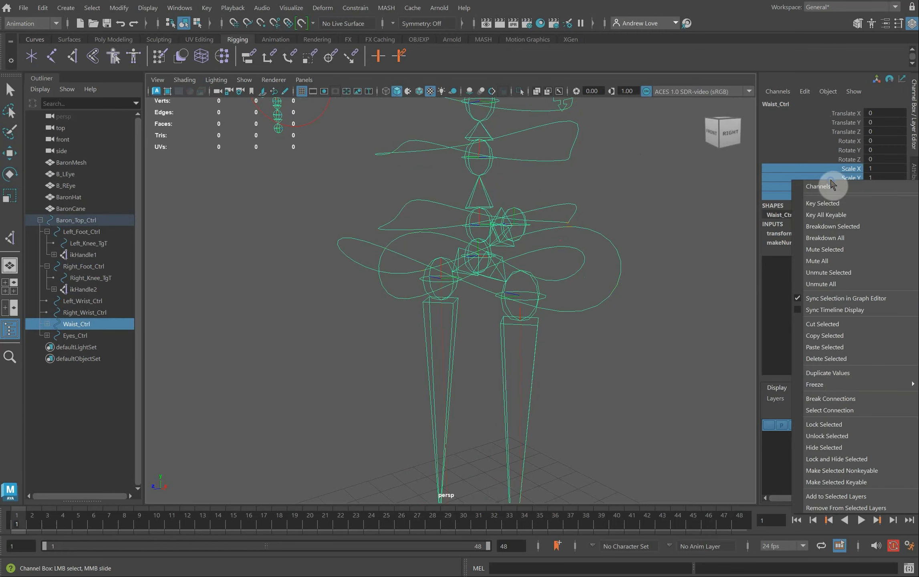
click(844, 459)
Test how the whole skeleton follows Waist_Ctrl by moving it down along Y, and undo the moves.
key(w)
click(473, 336)
alt+drag(551, 305, 458, 302)
click(506, 285)
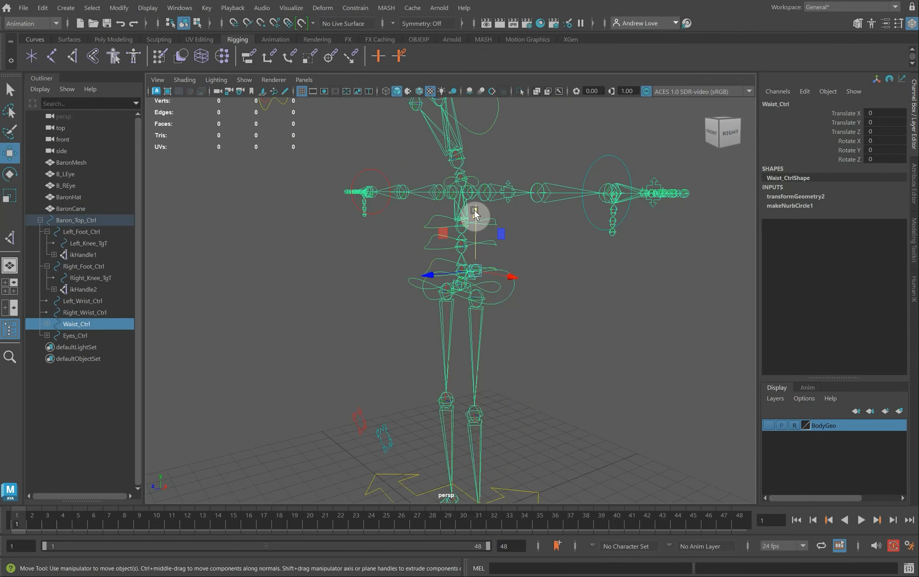
mouse_move(476, 213)
mouse_down()
mouse_move(479, 234)
mouse_move(479, 223)
mouse_move(473, 228)
mouse_up()
key(ctrl+z)
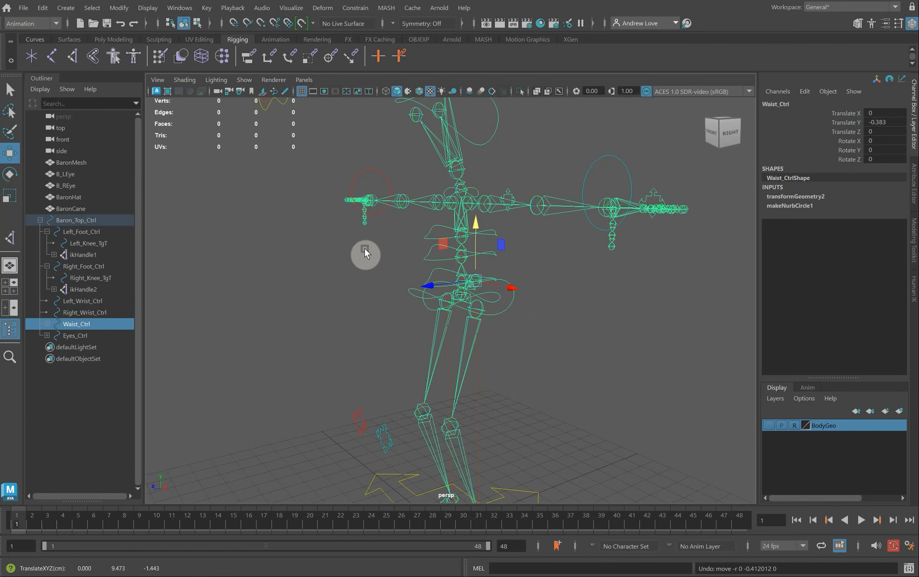
key(ctrl+z)
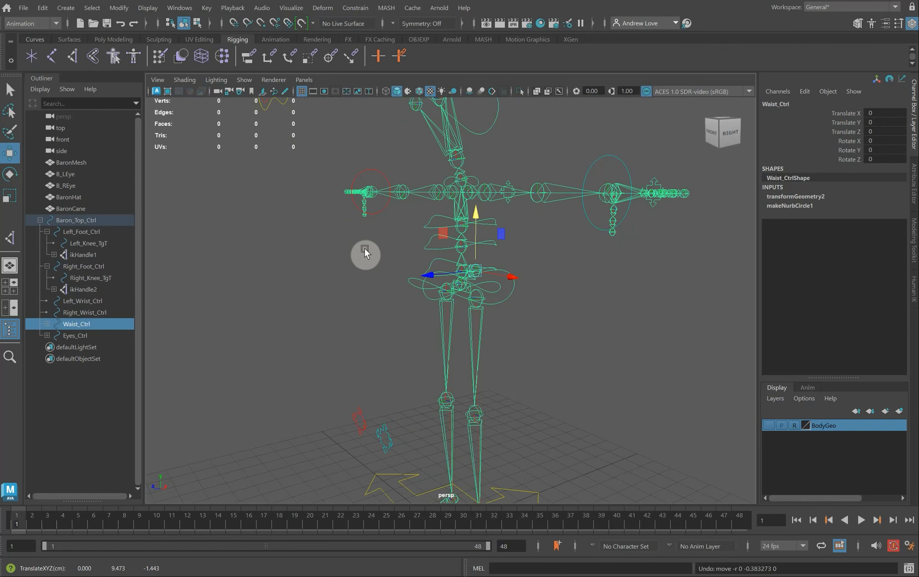
Move Waist_Ctrl about 0.76 down along Y as a test, reset its Translate Y to 0 and deselect it.
drag(475, 226, 475, 242)
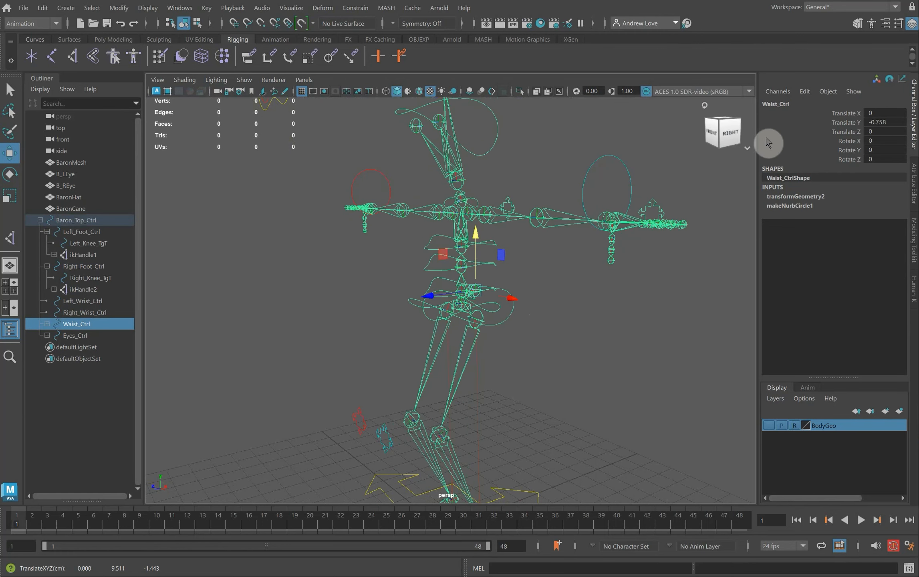
click(890, 121)
text(0)
key(Return)
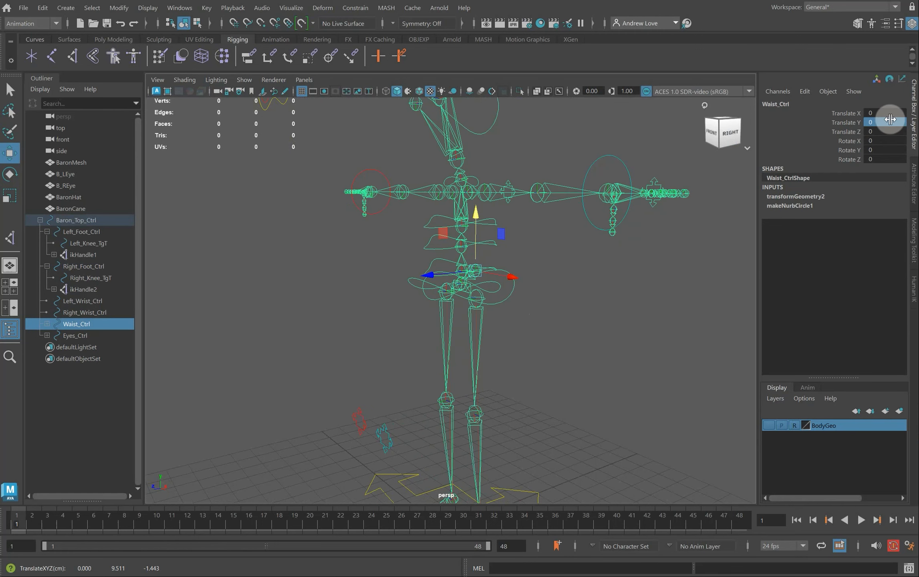
click(323, 280)
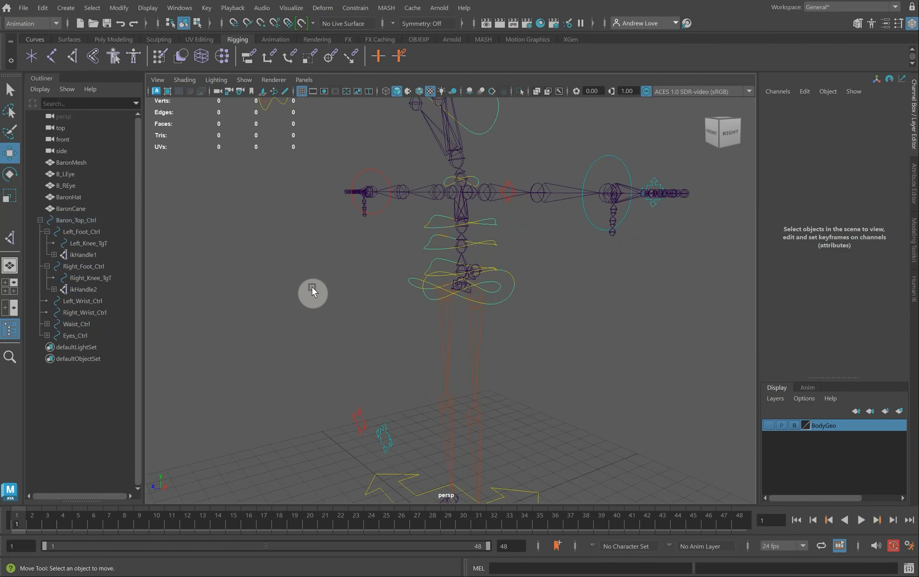
Orient-constrain Spine__Joint_1 to Spine_Ctrl_1 on all axes with Maintain offset enabled.
alt+drag(311, 286, 293, 299)
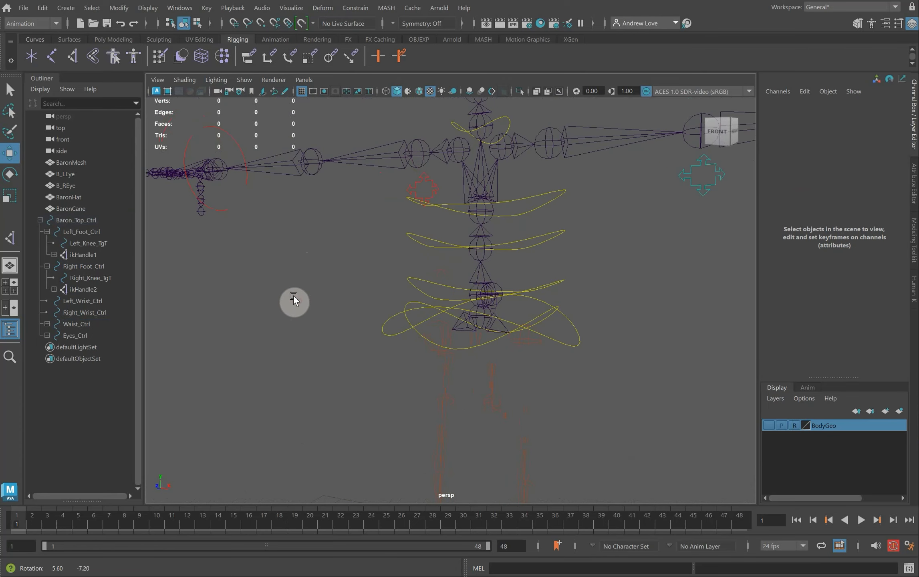
click(475, 274)
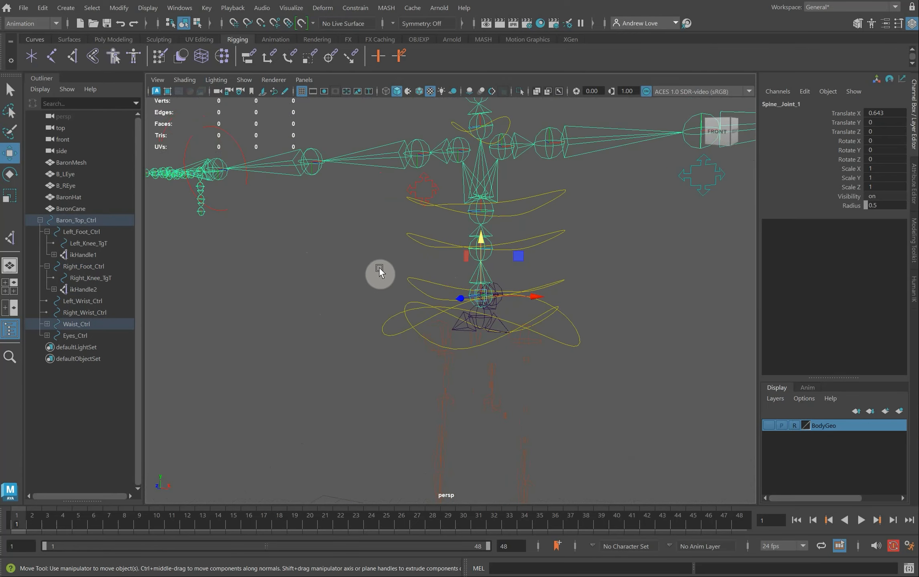
click(412, 279)
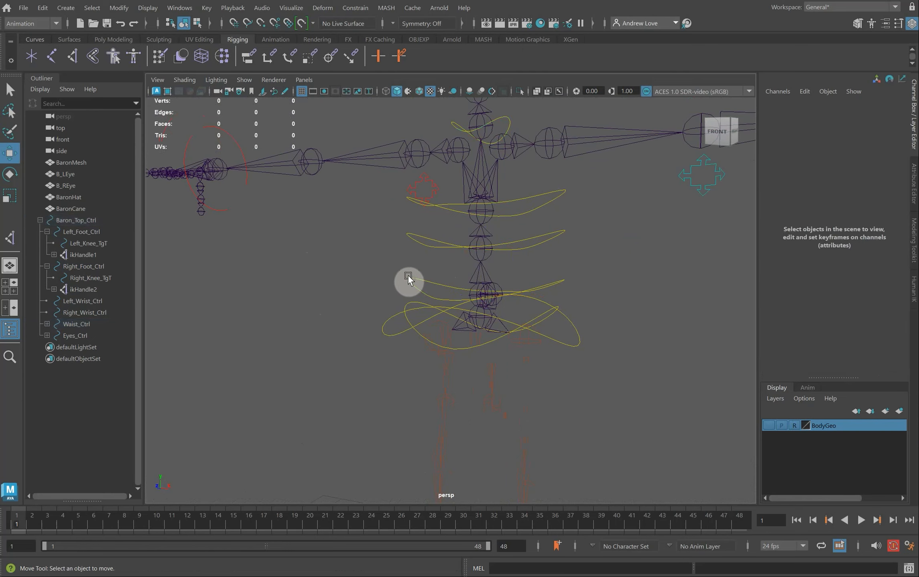
click(409, 277)
scroll(355, 250, up, 2)
scroll(355, 250, up, 2)
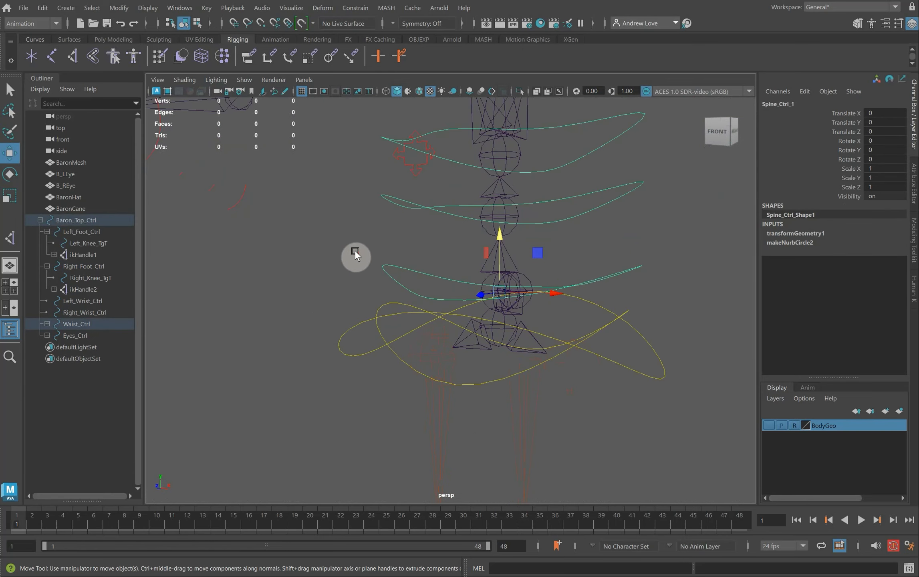
click(332, 274)
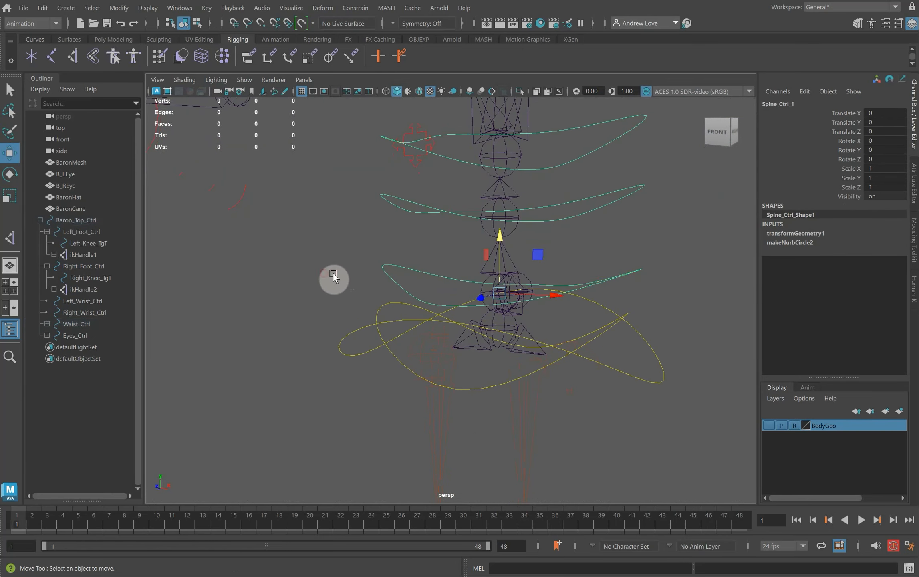
click(435, 274)
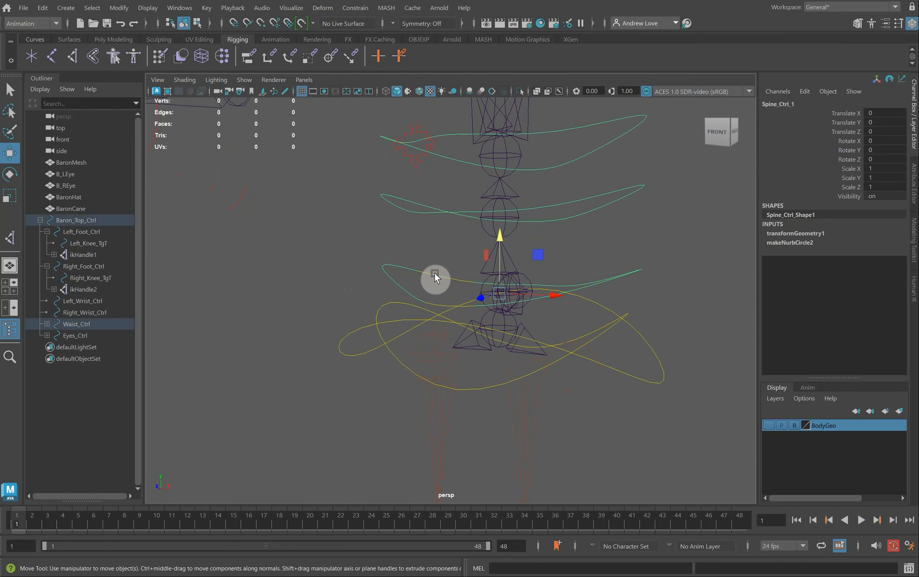
key(q)
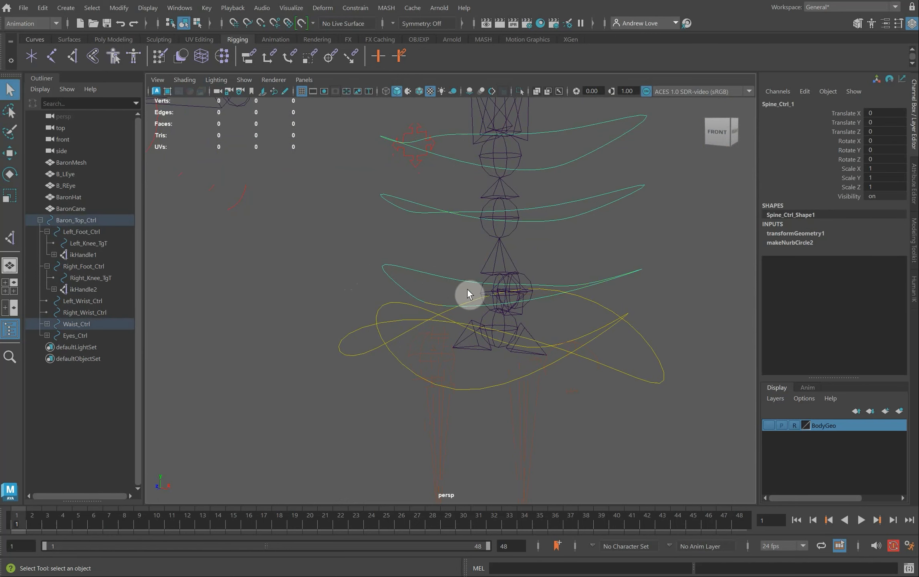
shift+click(482, 288)
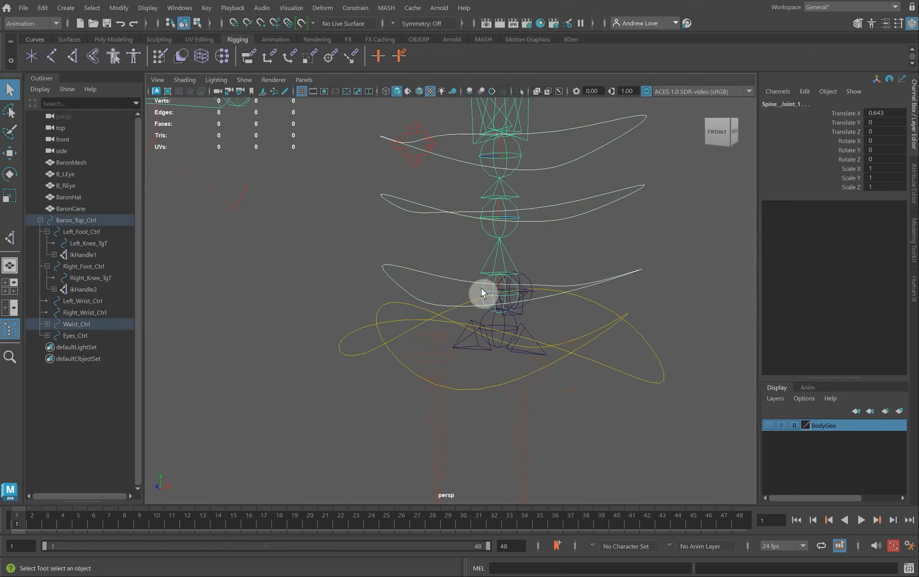
click(358, 9)
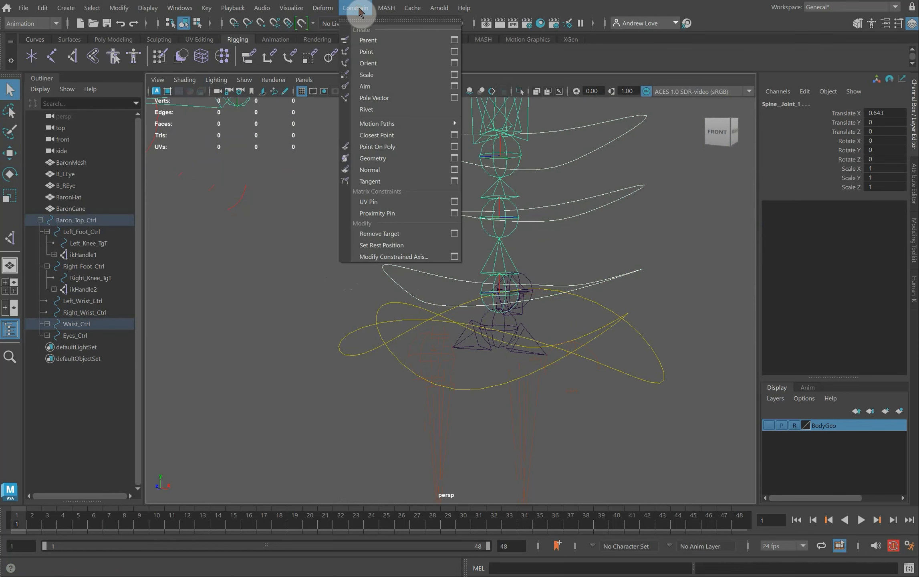
click(455, 63)
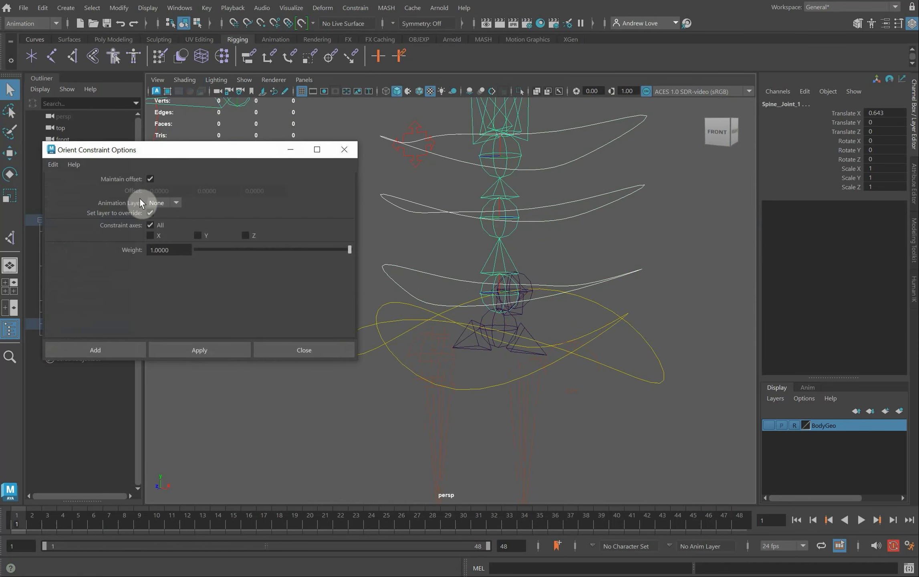
click(215, 351)
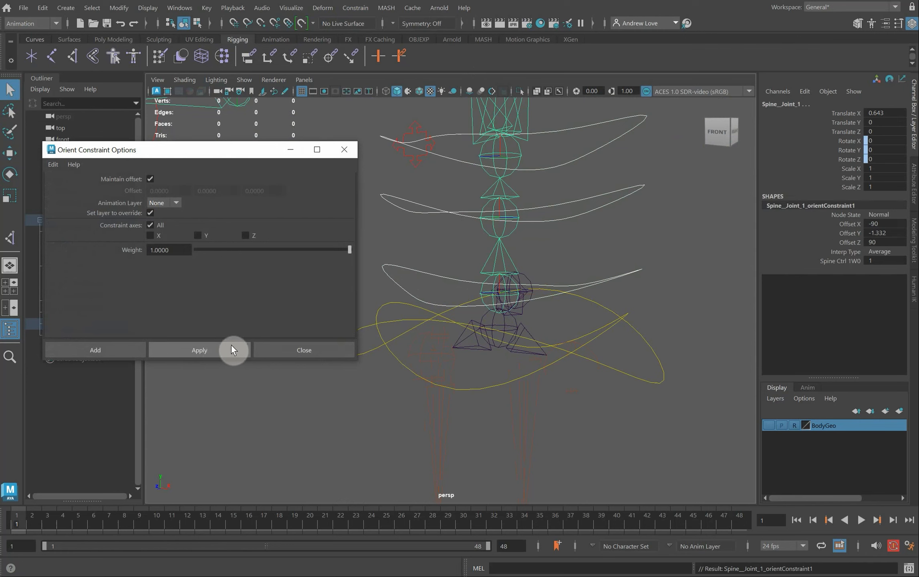
click(290, 354)
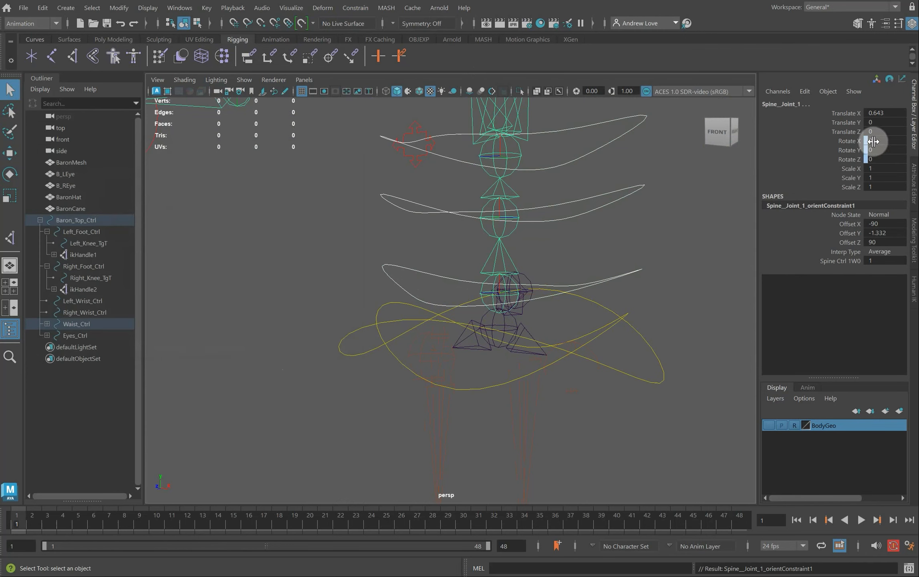
Lock and hide the translate, scale and visibility channels of Spine_Ctrl_1, leaving only its rotation channels.
click(409, 266)
click(410, 266)
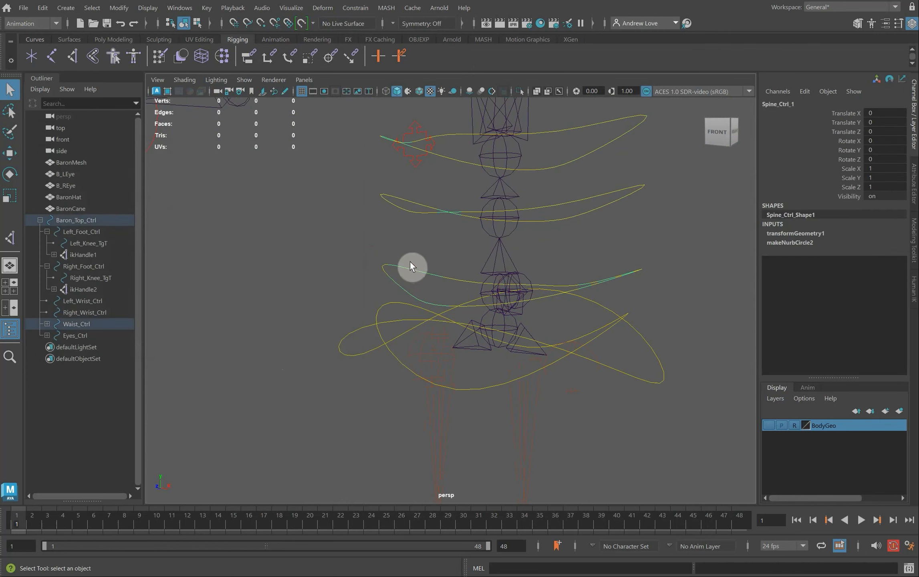
drag(844, 113, 847, 131)
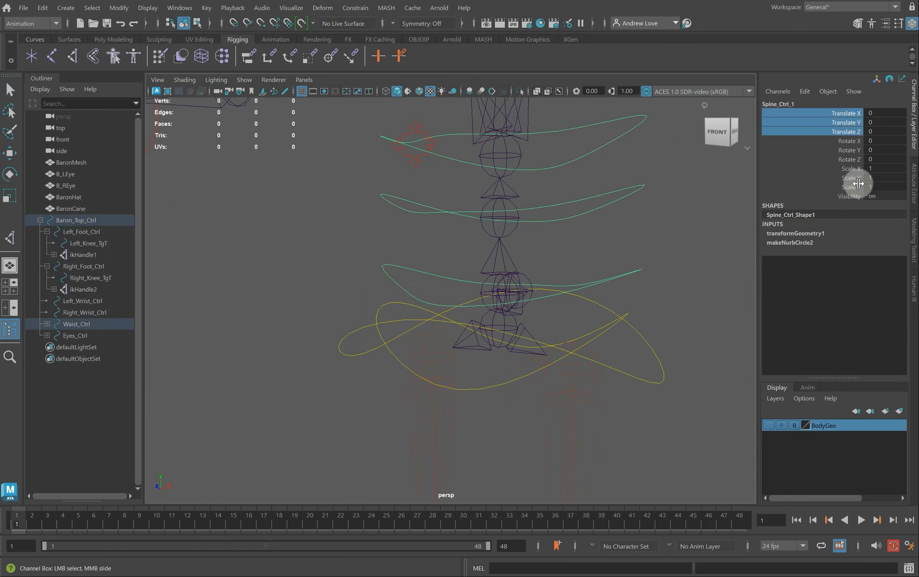
ctrl+drag(856, 168, 855, 195)
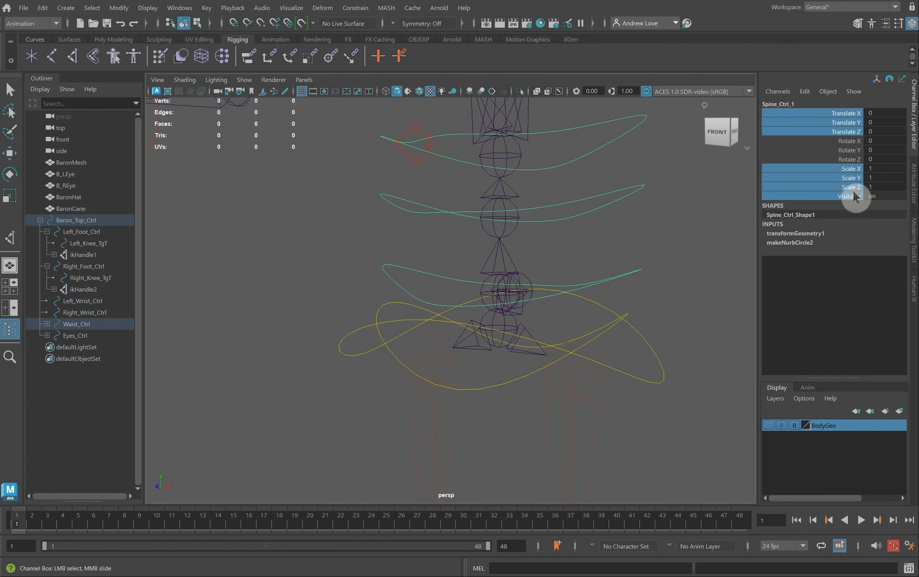
right_click(858, 179)
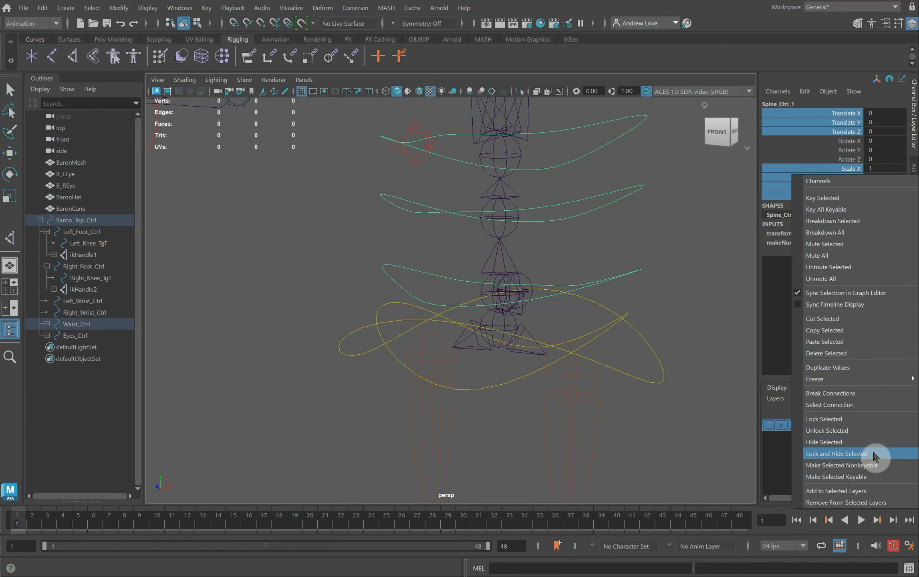
click(862, 454)
click(336, 252)
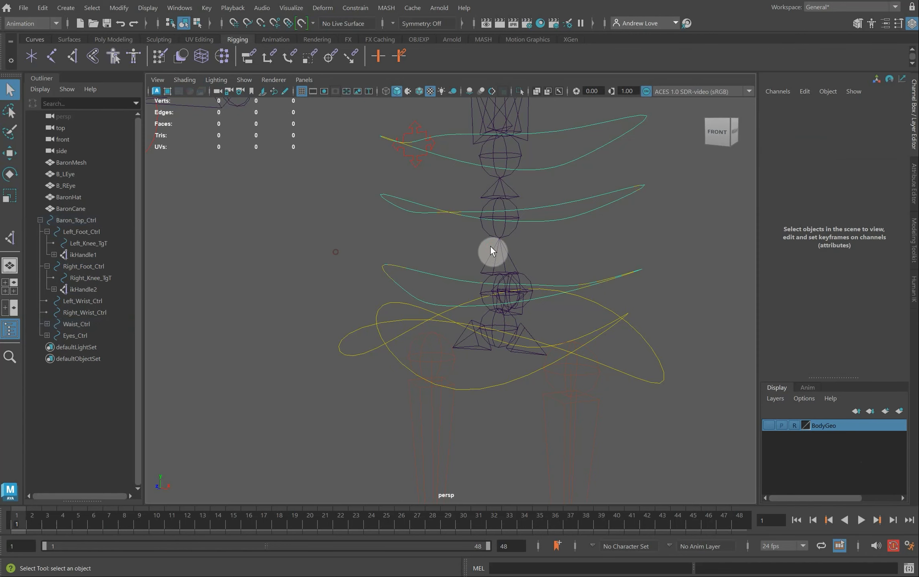
Orient-constrain Spine__Joint_2 to Spine_Ctrl_2 on all axes with Maintain offset enabled, and clear the selection.
click(503, 233)
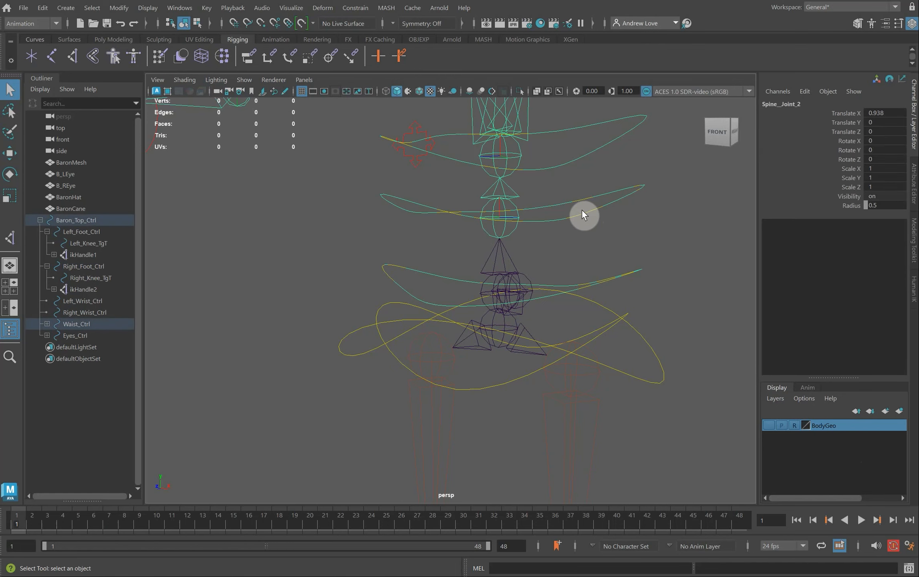
click(582, 210)
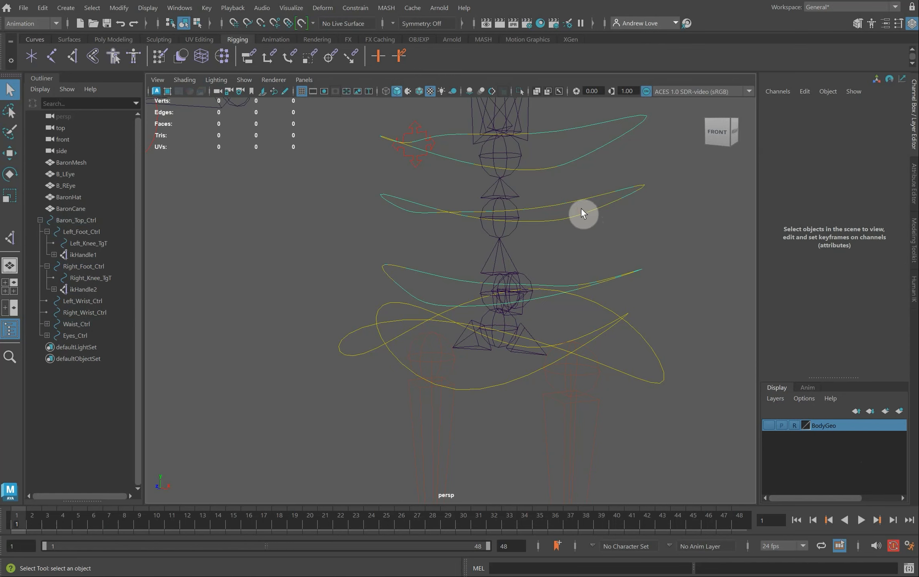
click(585, 214)
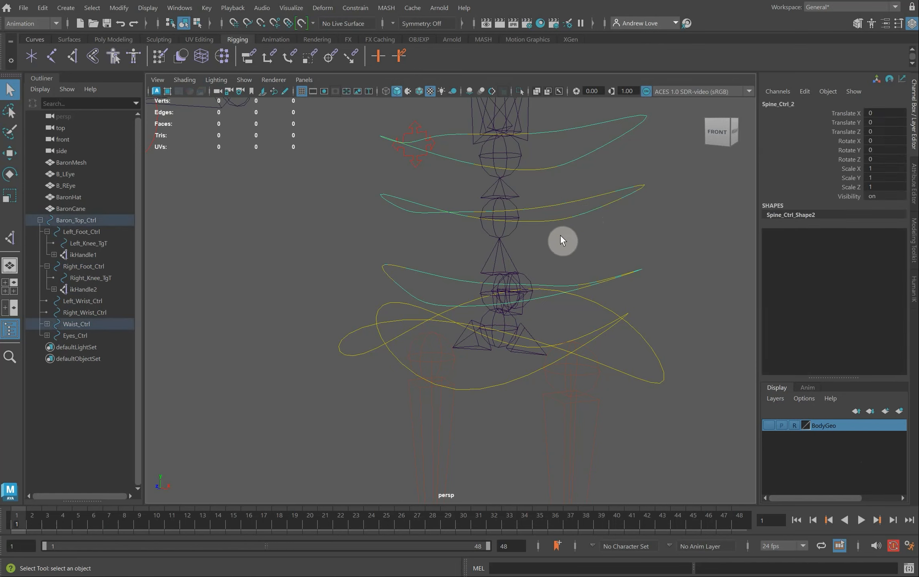
shift+click(486, 233)
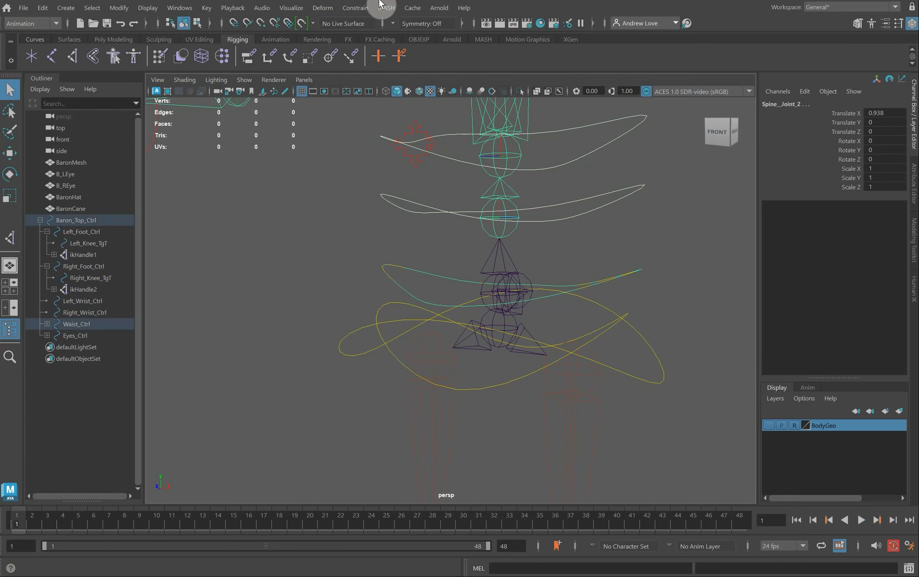
click(355, 7)
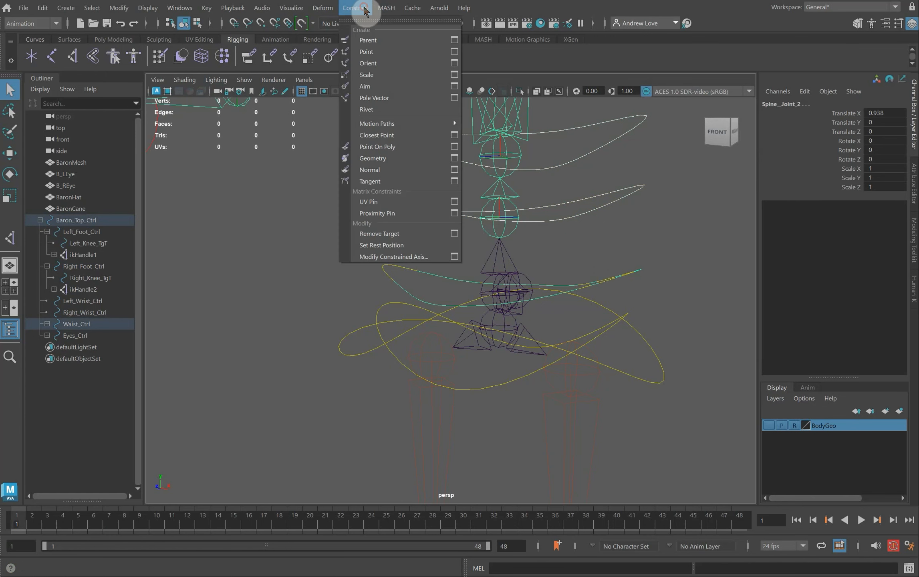
click(455, 64)
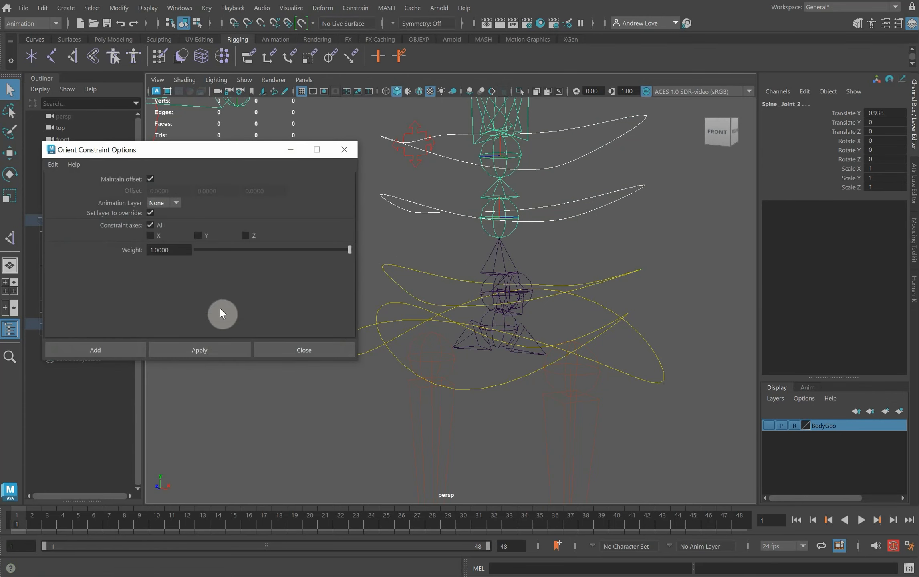
click(222, 354)
click(386, 266)
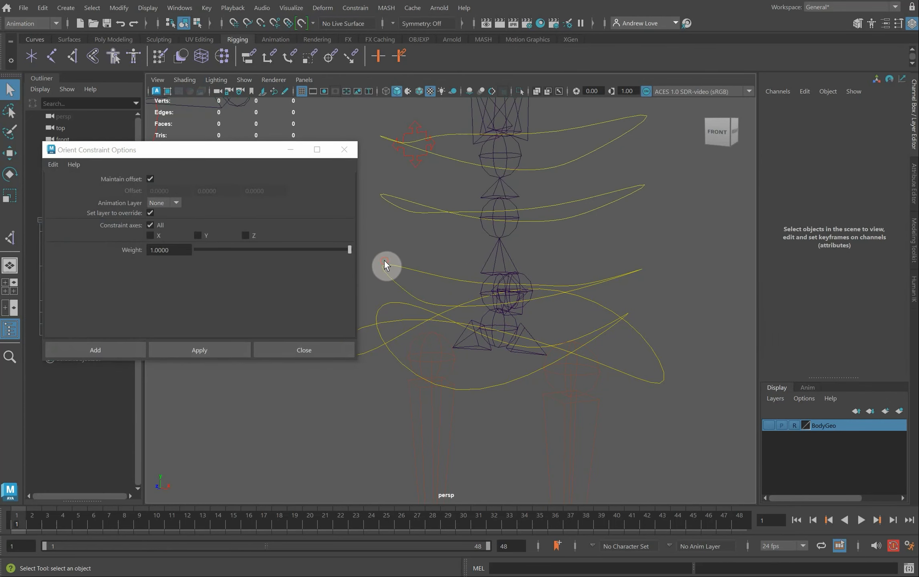
Lock and hide the translate, scale and visibility channels of Spine_Ctrl_2 and close the Orient Constraint Options.
click(539, 227)
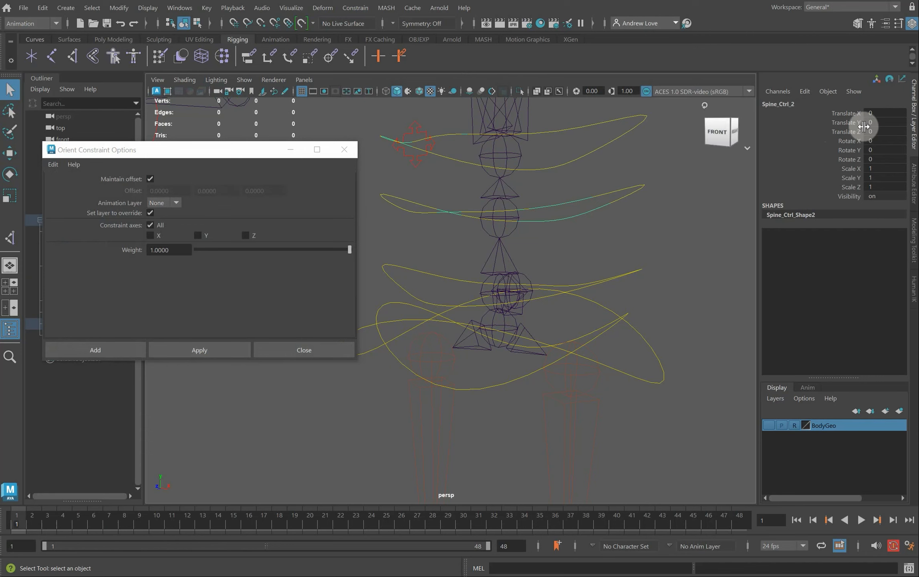
drag(853, 113, 858, 133)
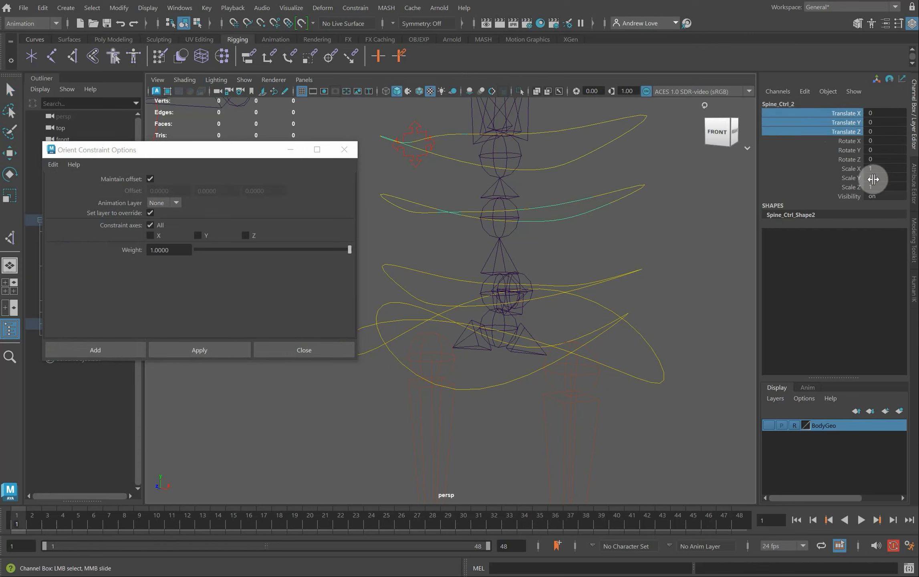
ctrl+drag(853, 169, 852, 196)
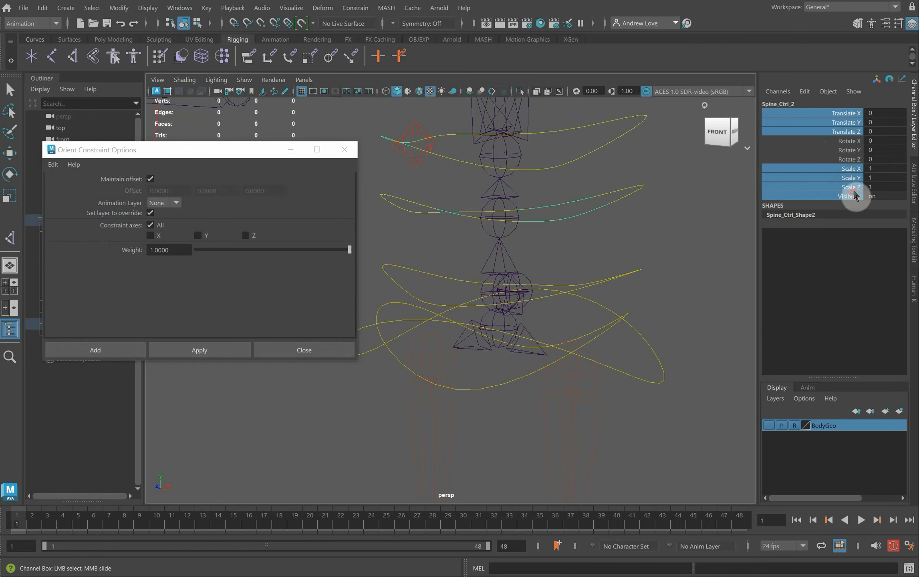
right_click(852, 192)
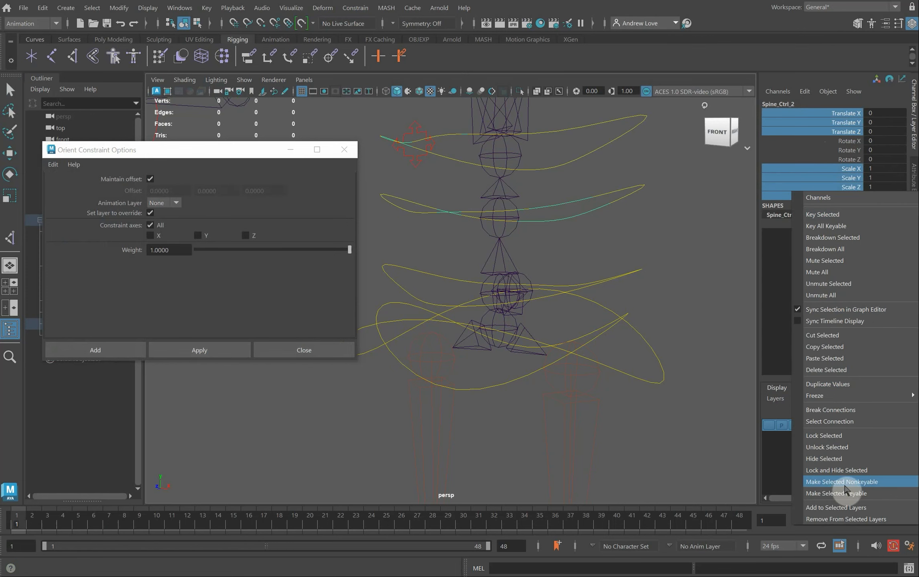
click(845, 473)
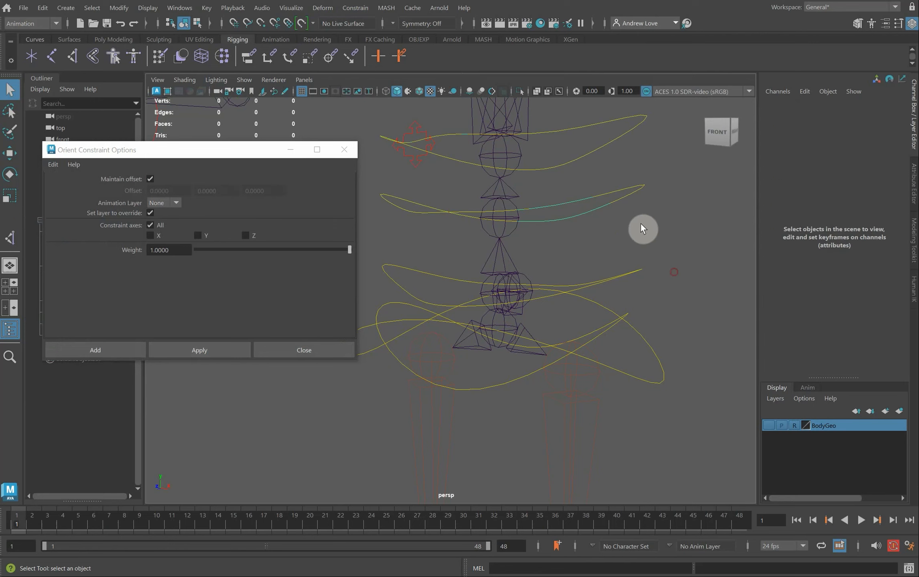
click(353, 154)
Rotate Spine_Ctrl_2 about -3.2 degrees around Z to test the upper body's response, undo the rotation and deselect the control.
scroll(354, 178, down, 5)
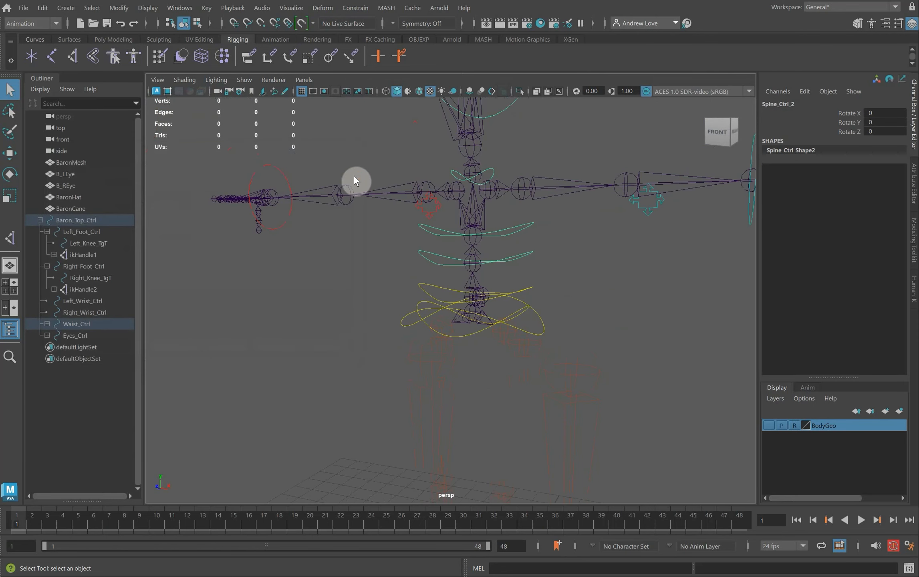
key(e)
mouse_move(513, 238)
mouse_down()
mouse_move(519, 251)
mouse_move(516, 240)
mouse_up()
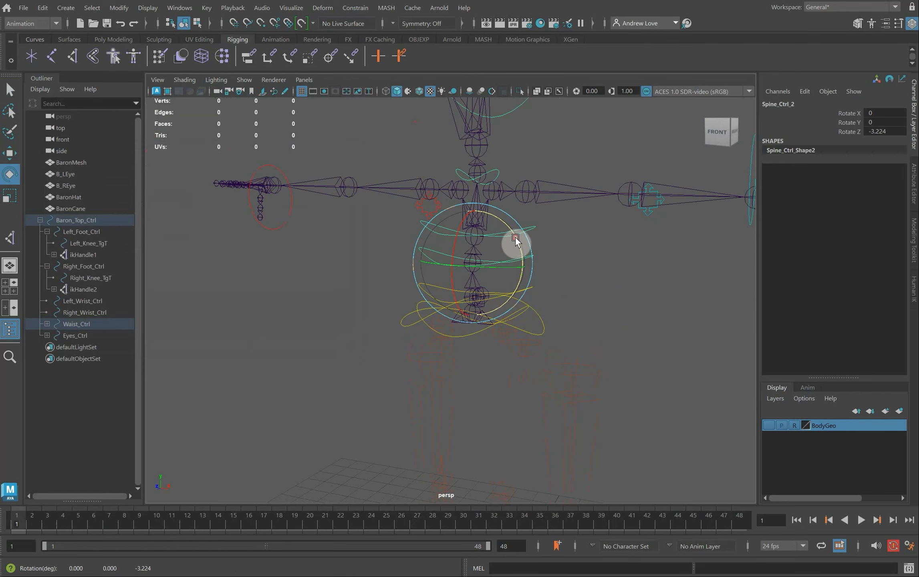
key(ctrl+z)
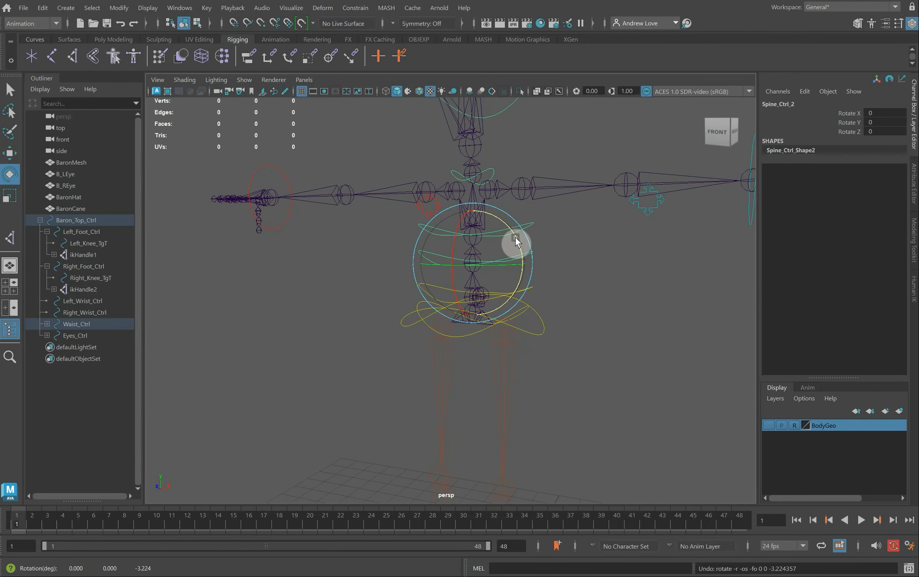
click(365, 273)
Orient-constrain Spine__Joint_3 to Spine_Ctrl_3 on all axes with Maintain offset enabled, and close the constraint options.
scroll(365, 248, up, 5)
alt+middle_drag(352, 213, 345, 358)
click(566, 317)
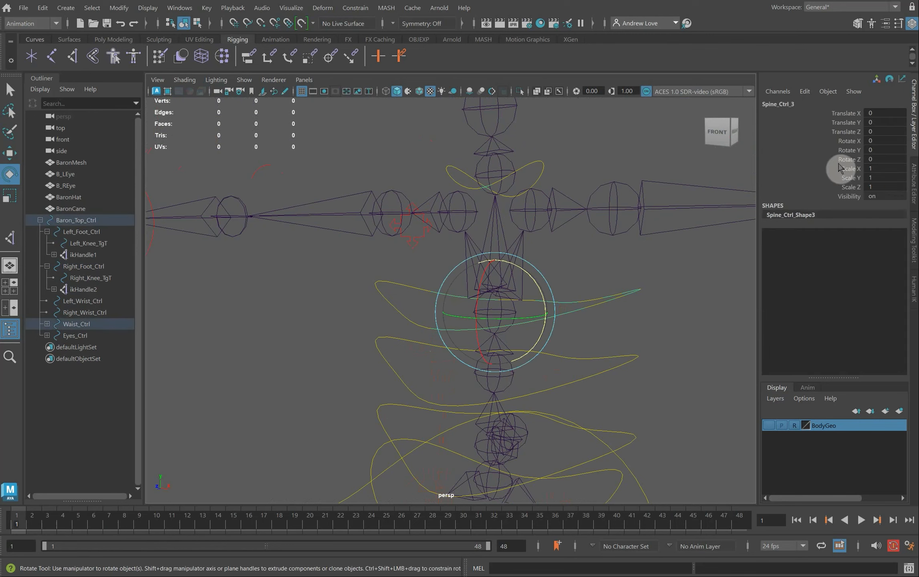
key(q)
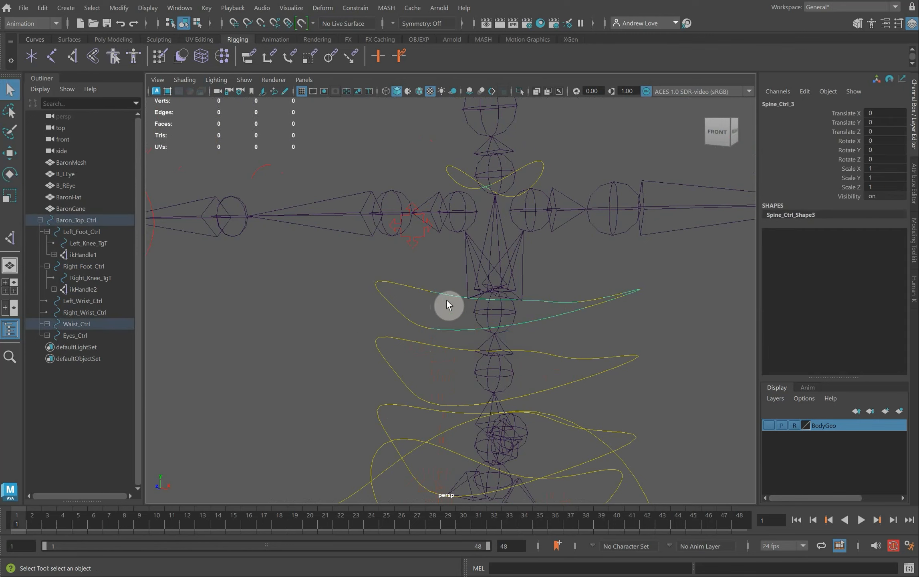
shift+click(475, 309)
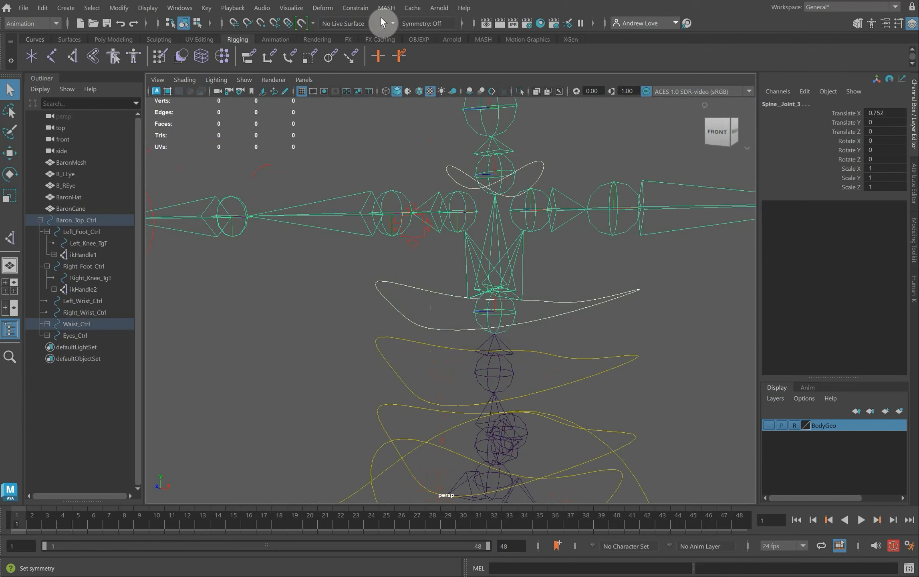
click(356, 8)
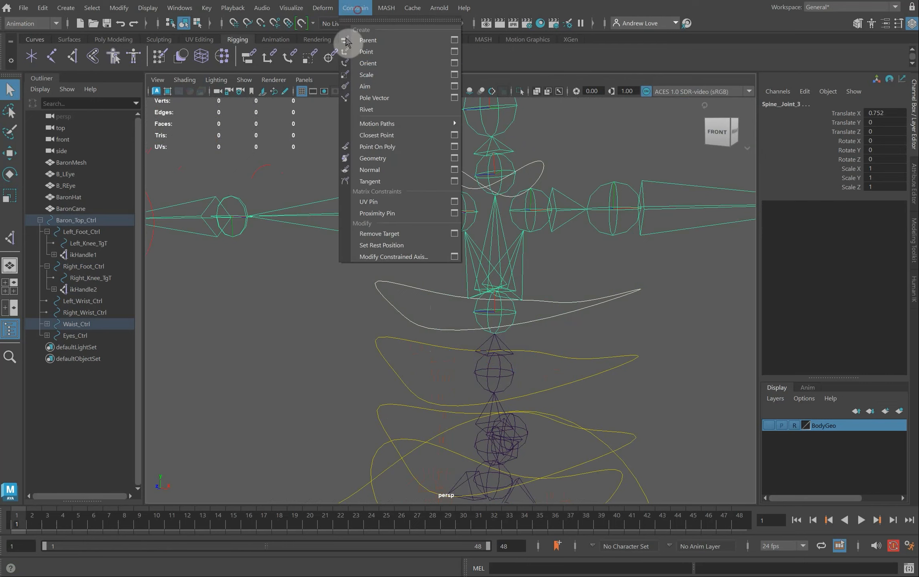
click(455, 62)
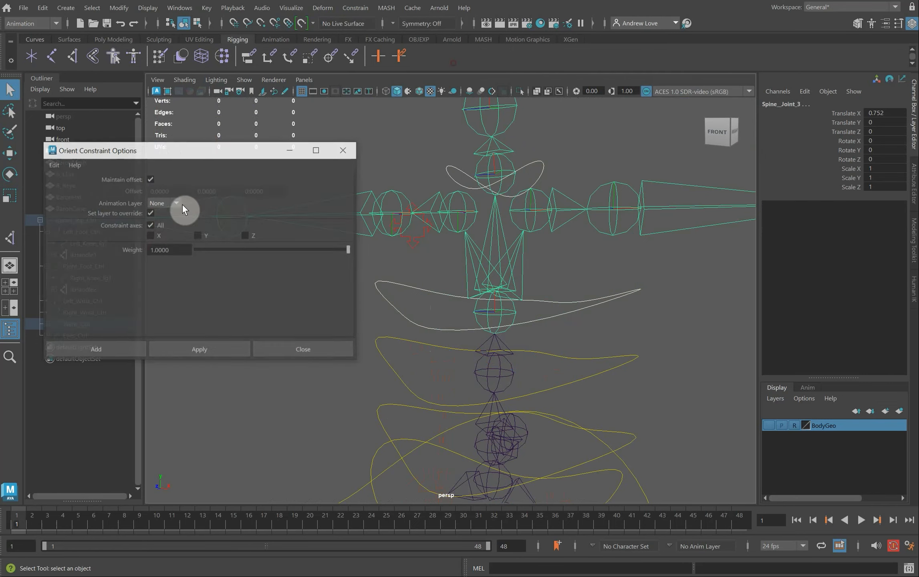
click(223, 352)
click(299, 351)
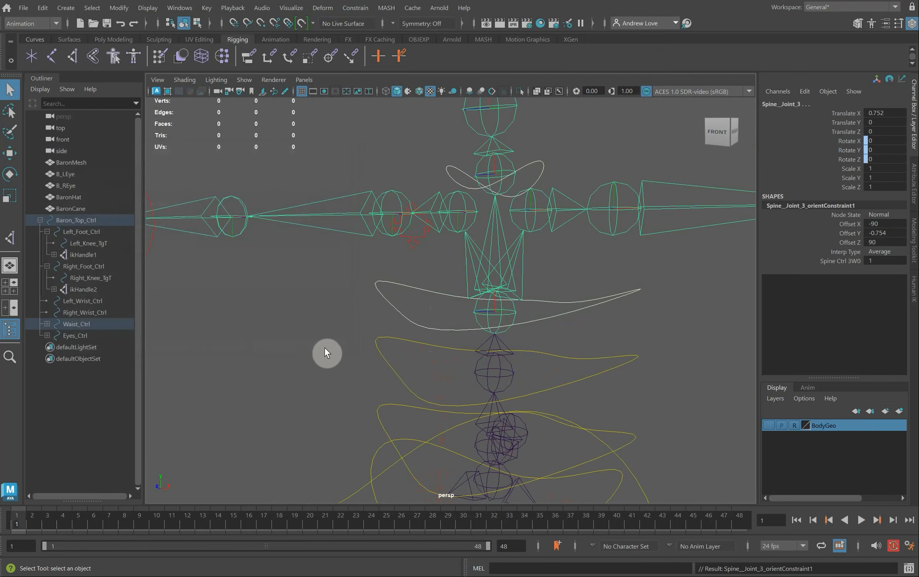
click(314, 351)
Test the new constraint by rotating Spine_Ctrl_3 around Z, and undo the rotation.
click(578, 313)
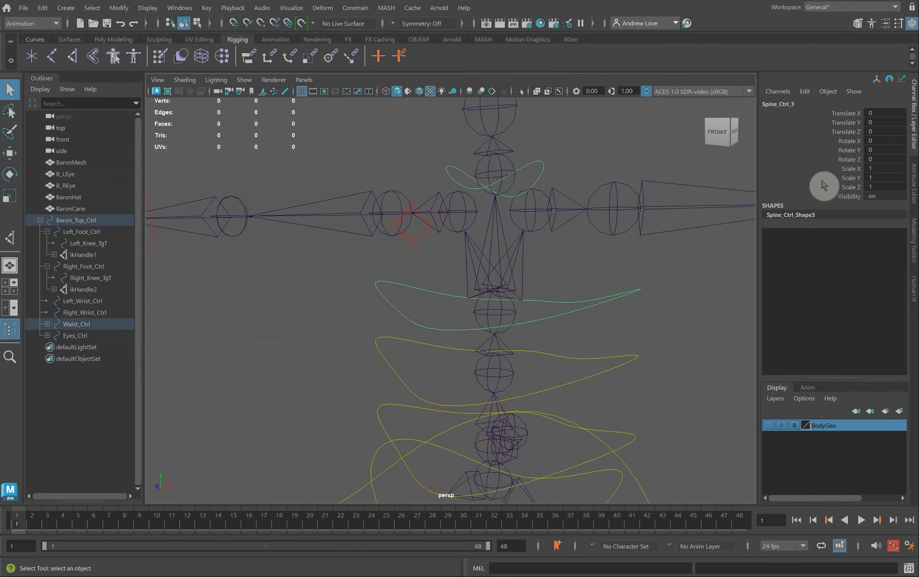
key(e)
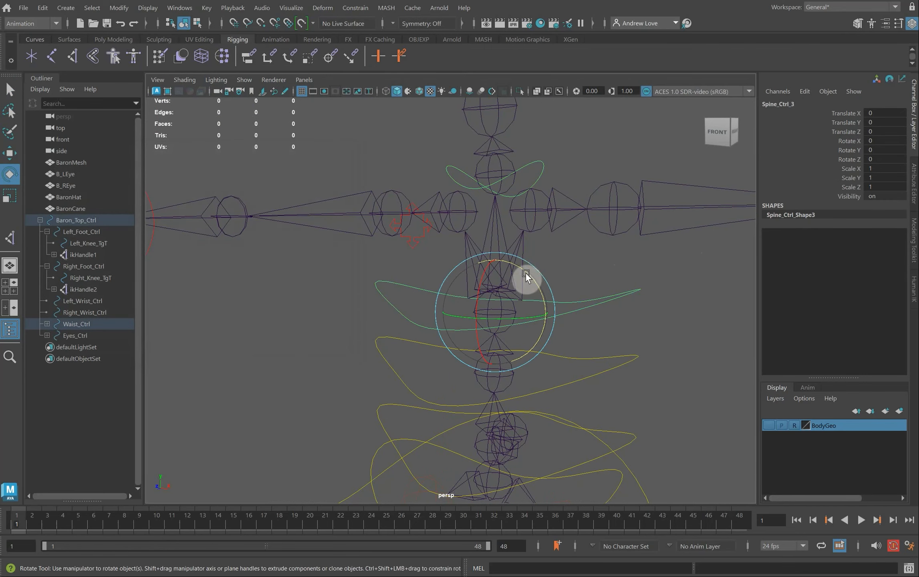
drag(527, 275, 528, 274)
key(ctrl+z)
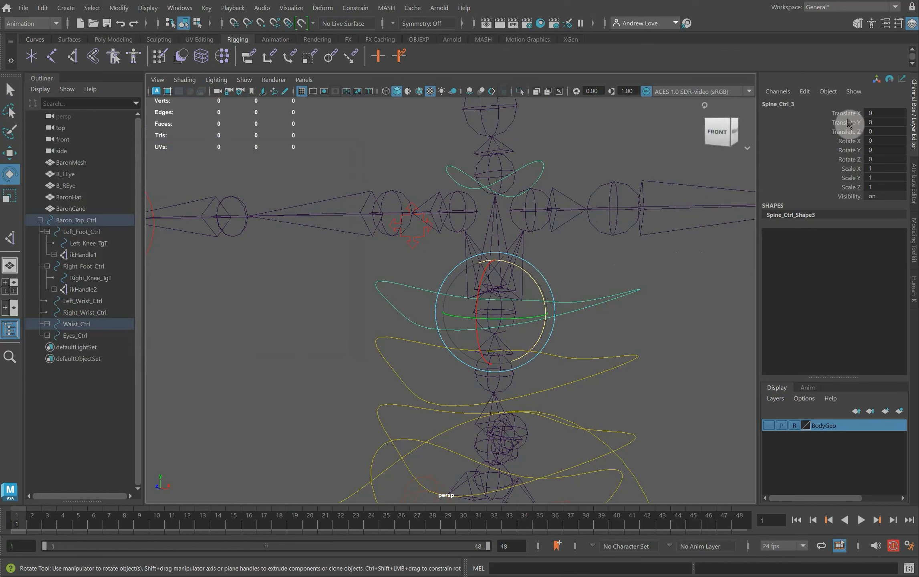
Lock and hide the translate, scale and visibility channels of Spine_Ctrl_3 and deselect the control.
drag(847, 113, 847, 132)
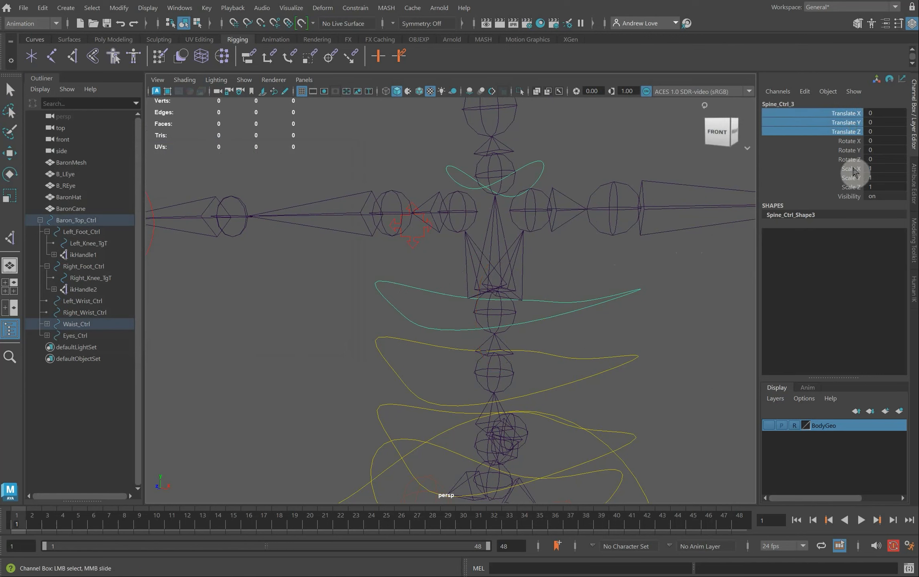
ctrl+drag(855, 168, 849, 187)
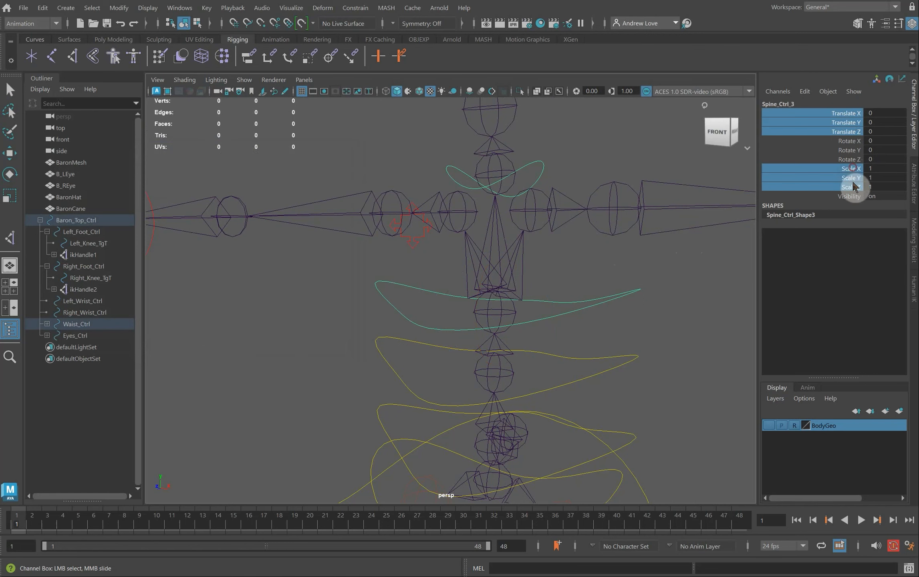
right_click(850, 189)
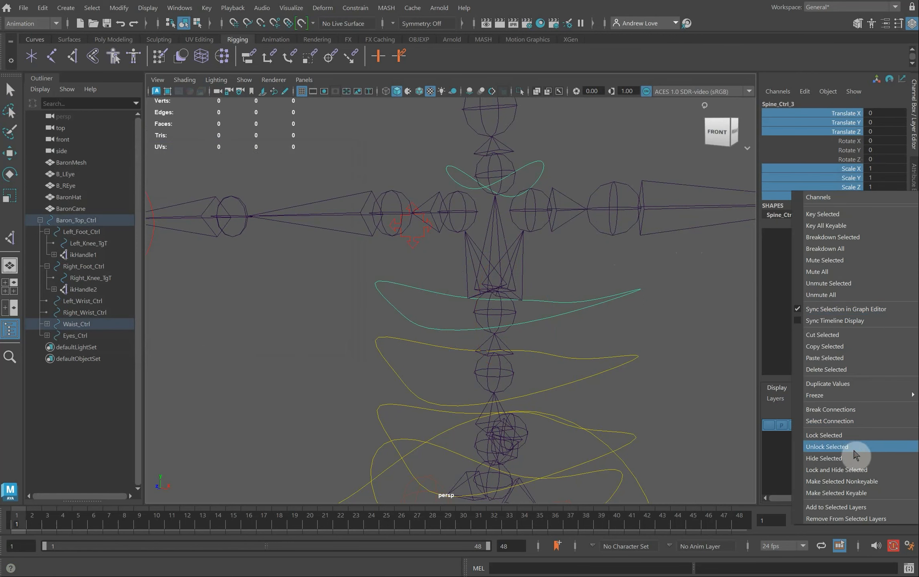
click(862, 469)
click(681, 349)
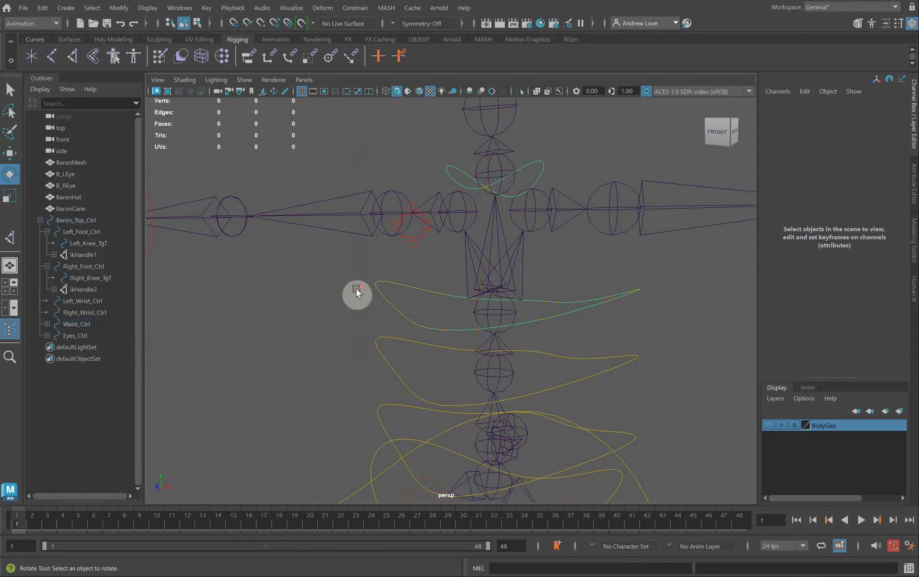
Orient-constrain Neck_Joint to Neck_Ctrl on all axes with Maintain offset enabled.
scroll(356, 296, down, 4)
mouse_move(349, 283)
alt+mouse_down()
mouse_move(348, 379)
mouse_move(363, 322)
mouse_move(350, 303)
alt+mouse_up()
alt+middle_drag(349, 292, 344, 268)
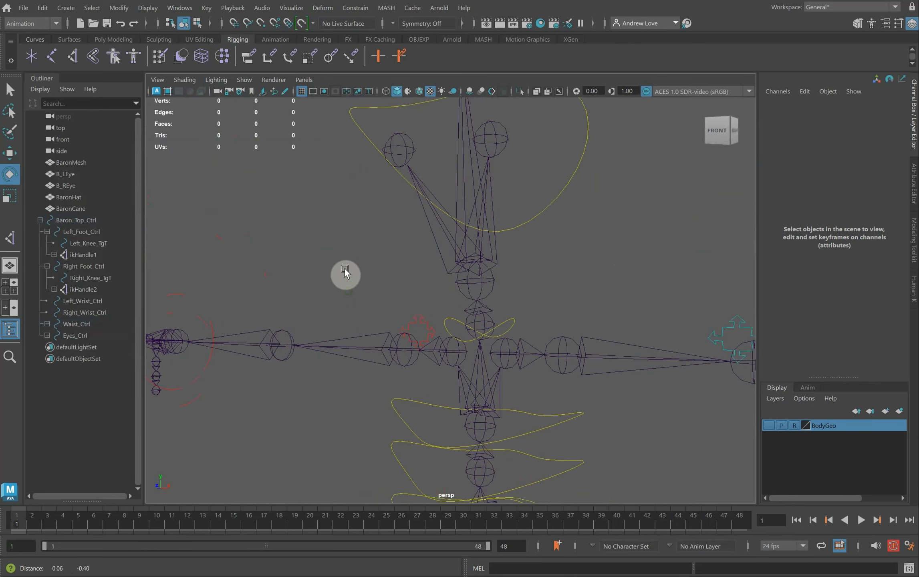
scroll(515, 288, up, 2)
scroll(516, 291, up, 1)
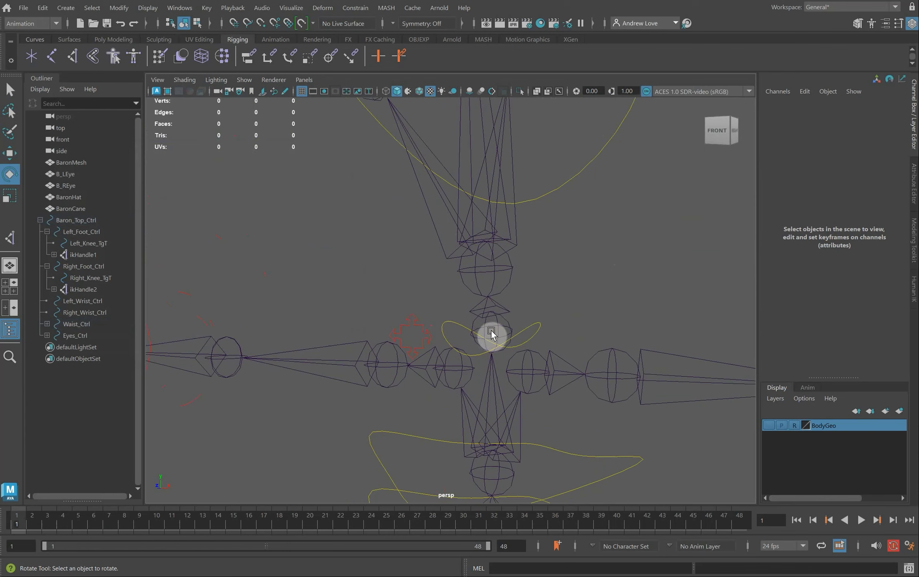
click(529, 331)
key(q)
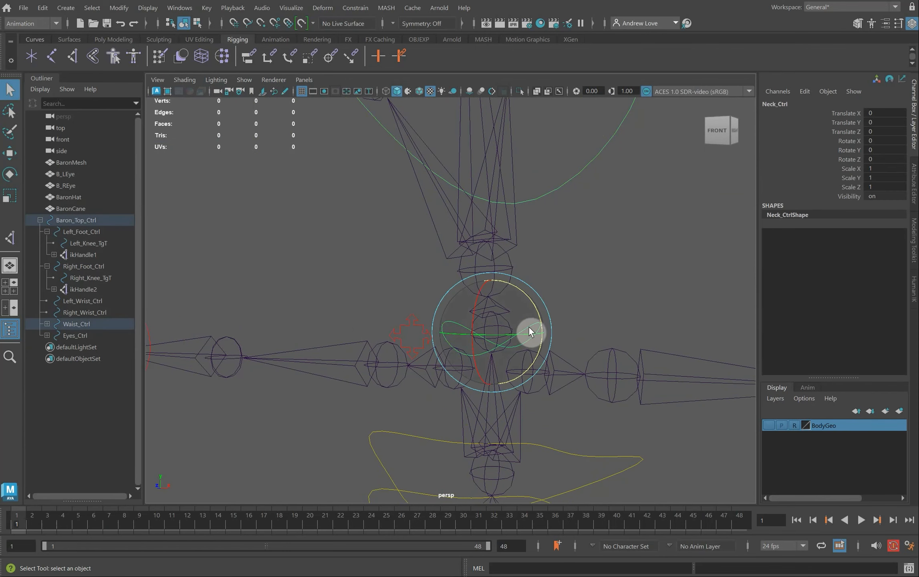
shift+click(484, 322)
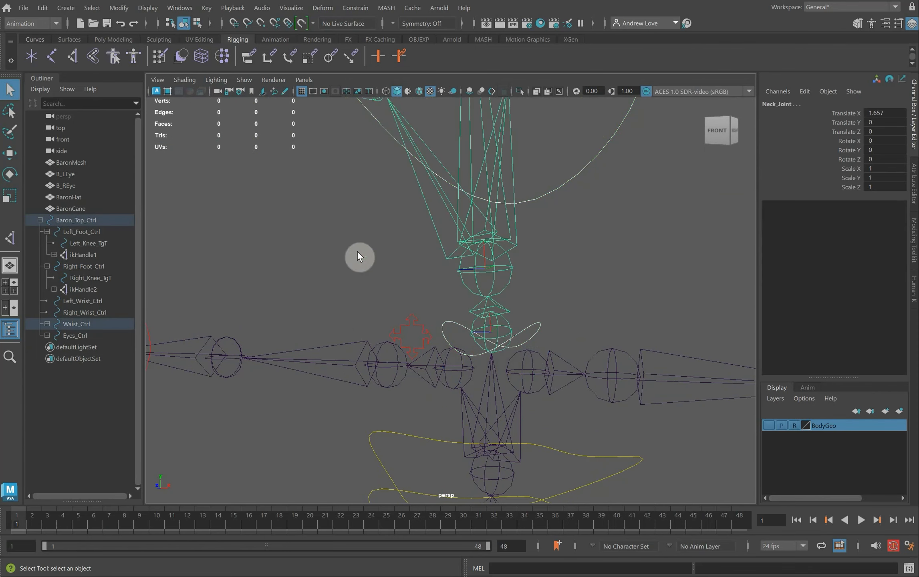
click(358, 11)
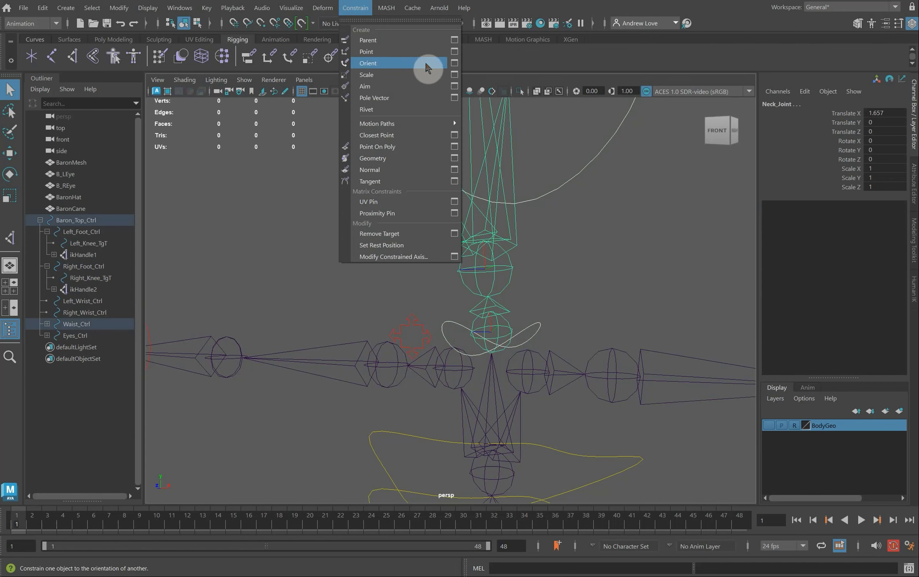
click(455, 66)
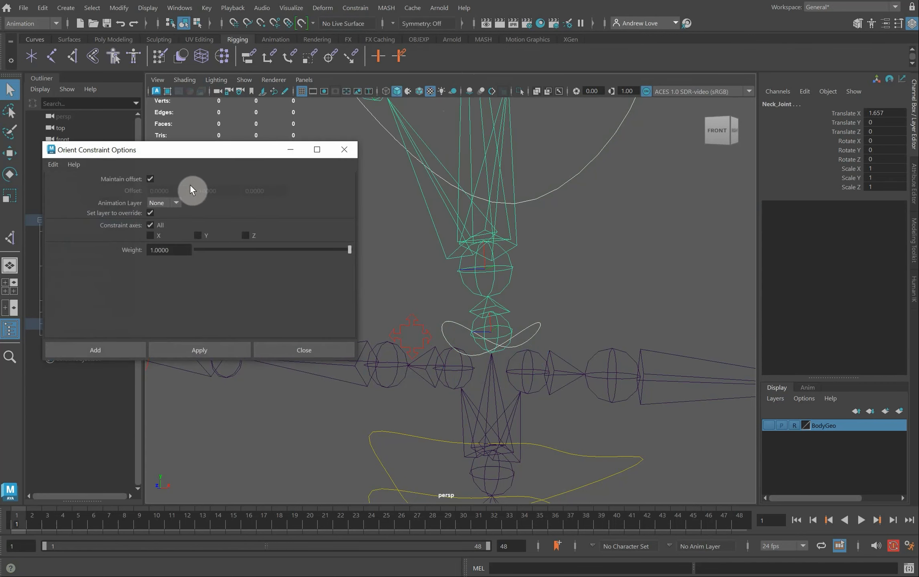
click(216, 350)
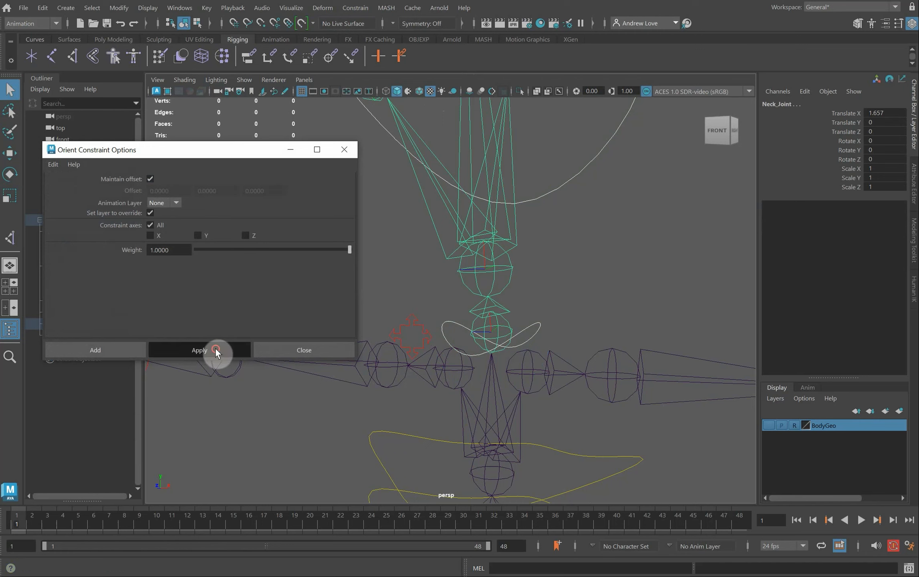
Close the constraint options, test the neck constraint by rotating Neck_Ctrl around Z, then undo the rotation and deselect the control.
click(313, 349)
click(510, 312)
click(533, 329)
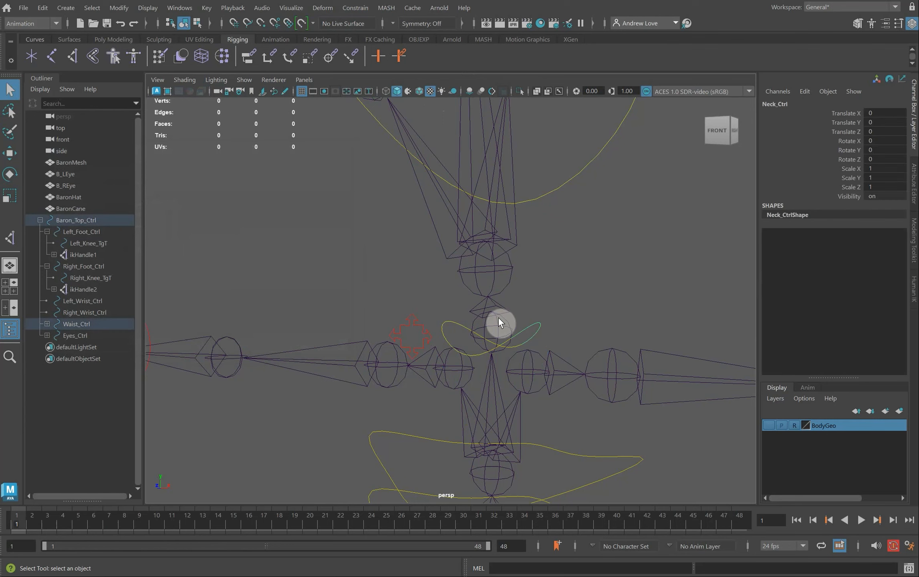
key(e)
drag(528, 307, 522, 303)
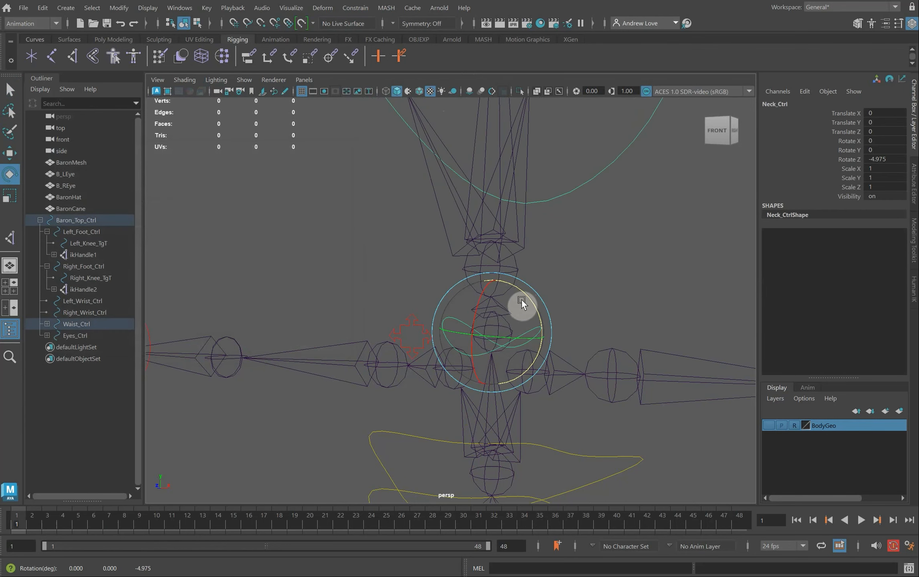
click(360, 235)
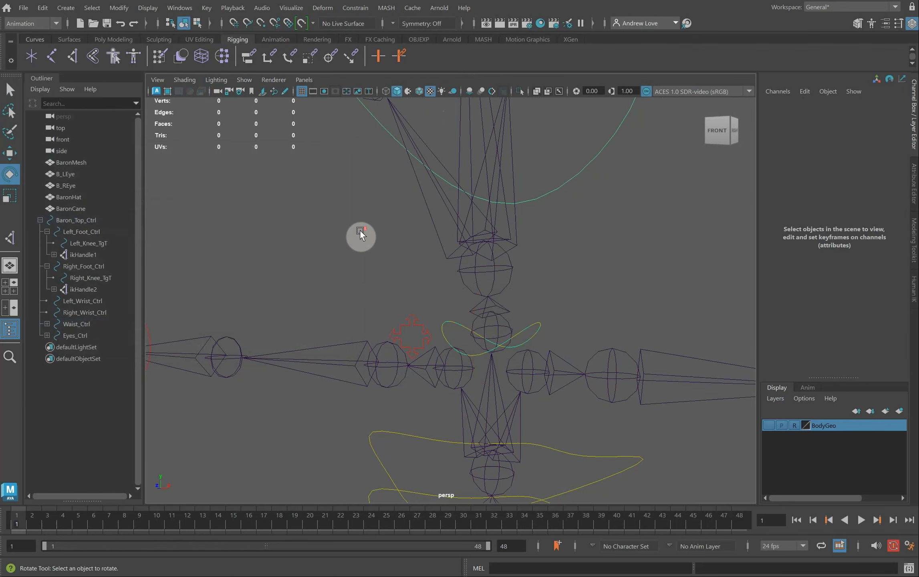
Test the spine constraints by rotating the spine controls together, and undo the rotation.
scroll(360, 235, down, 5)
alt+click(372, 380)
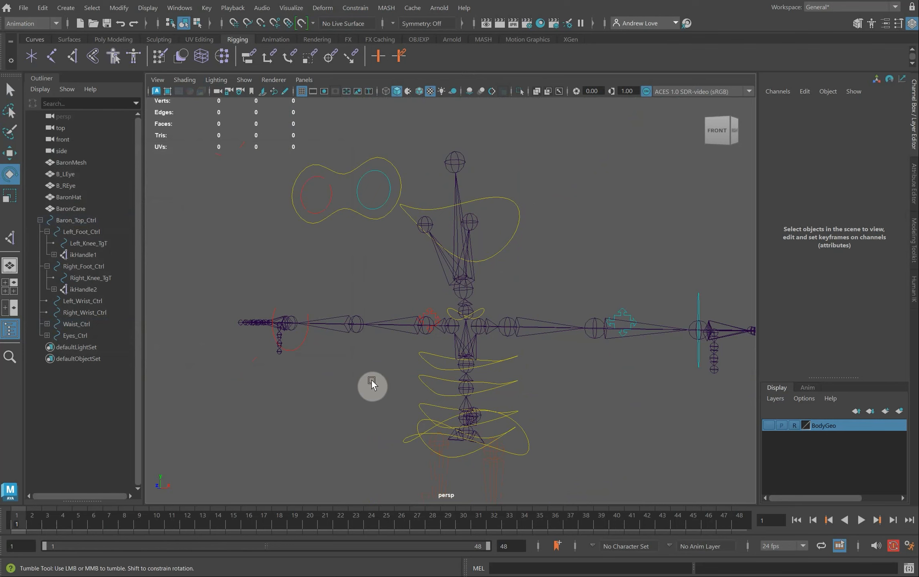
drag(426, 356, 432, 405)
mouse_move(443, 360)
mouse_down()
mouse_move(447, 344)
mouse_move(440, 370)
mouse_move(448, 338)
mouse_move(443, 363)
mouse_move(436, 349)
mouse_up()
key(ctrl+z)
Orient-constrain Head_Joint to Head_Ctrl, maintaining the joint's offset, and close the constraint options.
scroll(437, 313, up, 3)
click(435, 222)
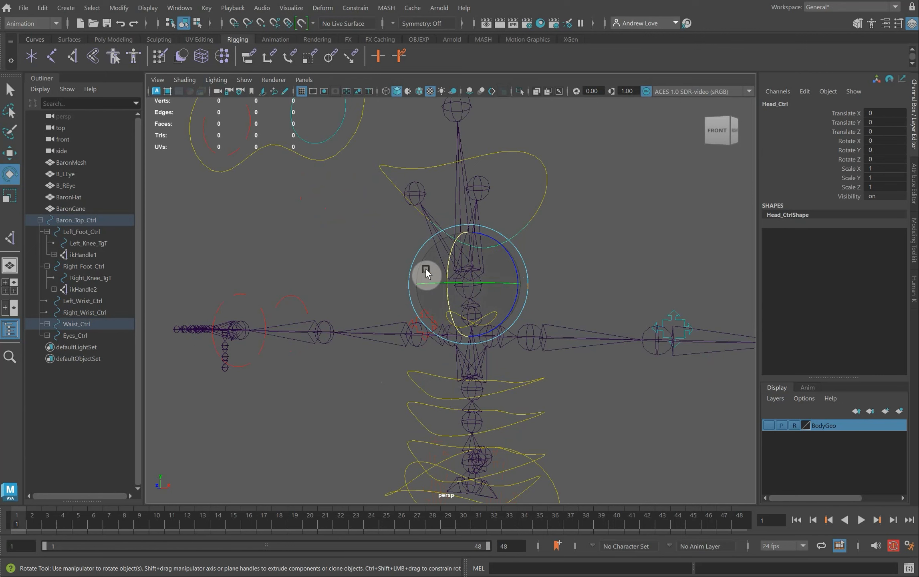
click(351, 267)
drag(514, 234, 520, 251)
key(q)
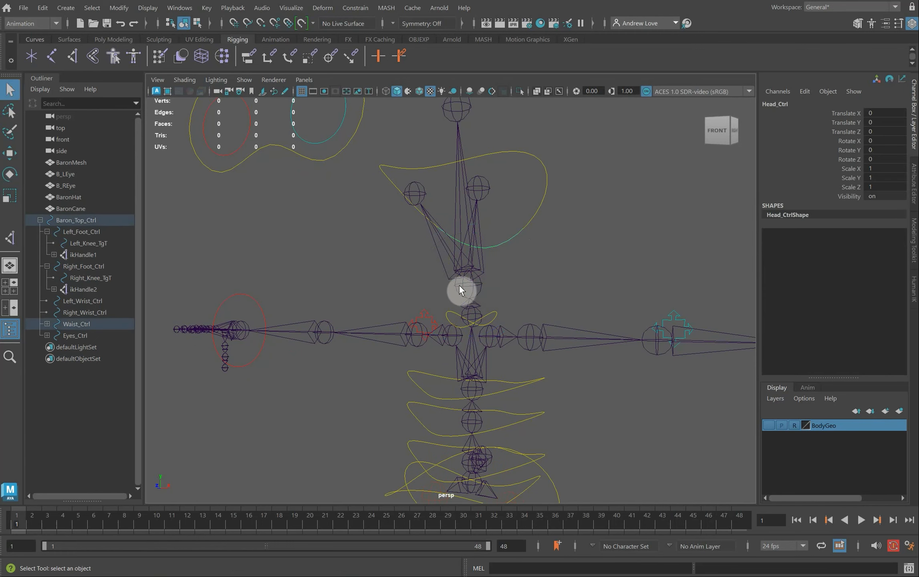
click(469, 285)
click(356, 8)
click(435, 44)
click(226, 347)
click(275, 351)
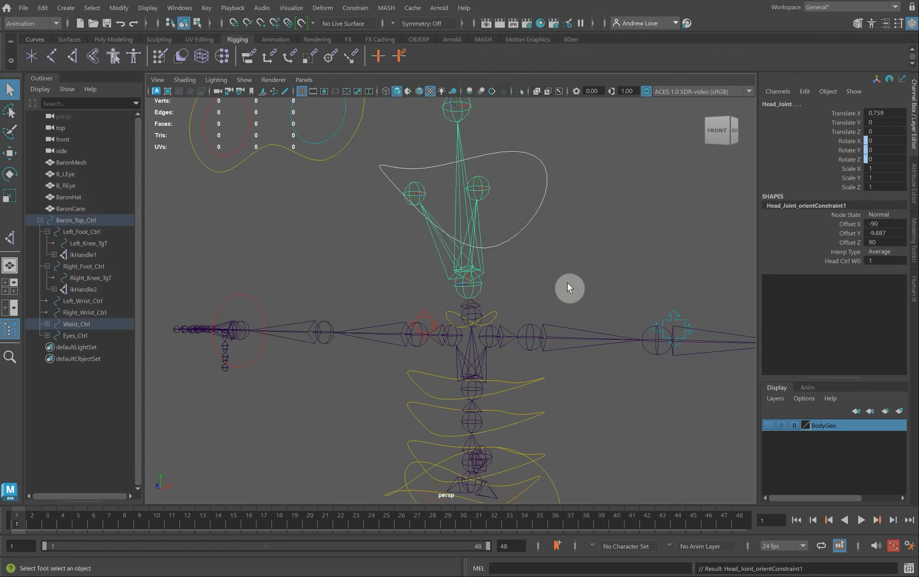
Lock and hide the translate, scale and visibility channels of Head_Ctrl, leaving only its rotate channels.
click(527, 220)
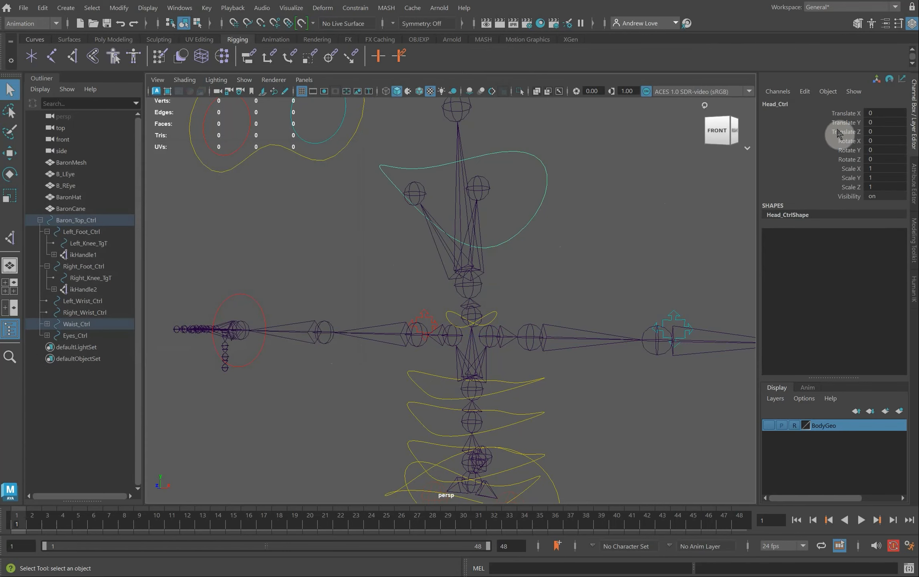
drag(846, 114, 854, 130)
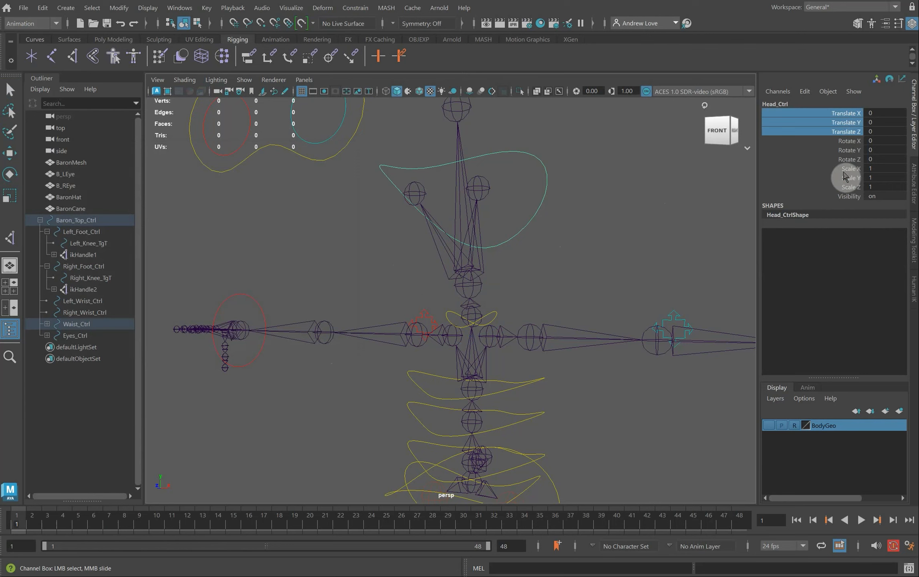
ctrl+drag(848, 173, 851, 196)
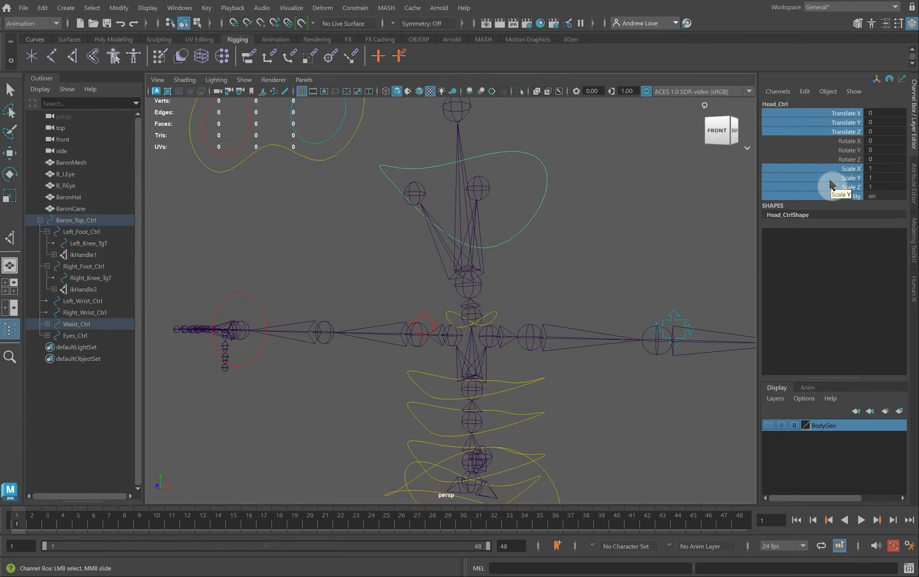
right_click(831, 184)
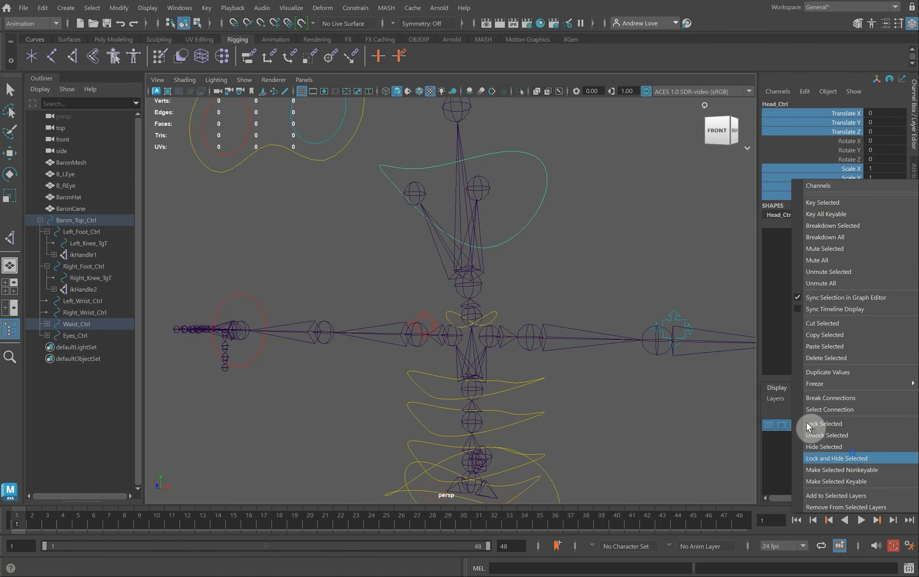
click(837, 458)
click(654, 218)
click(538, 203)
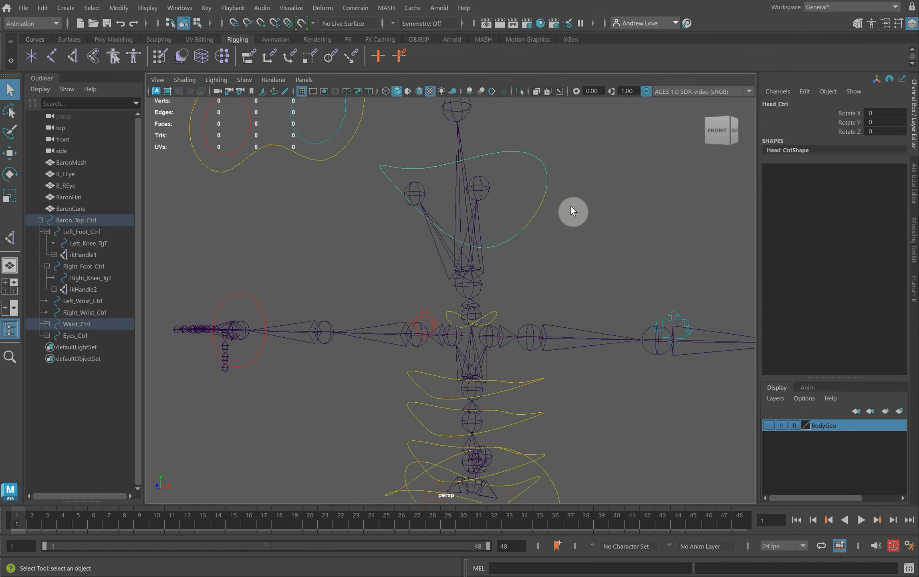
Turn on the visibility of the BodyGeo layer and frame the character's head in the side view.
click(769, 425)
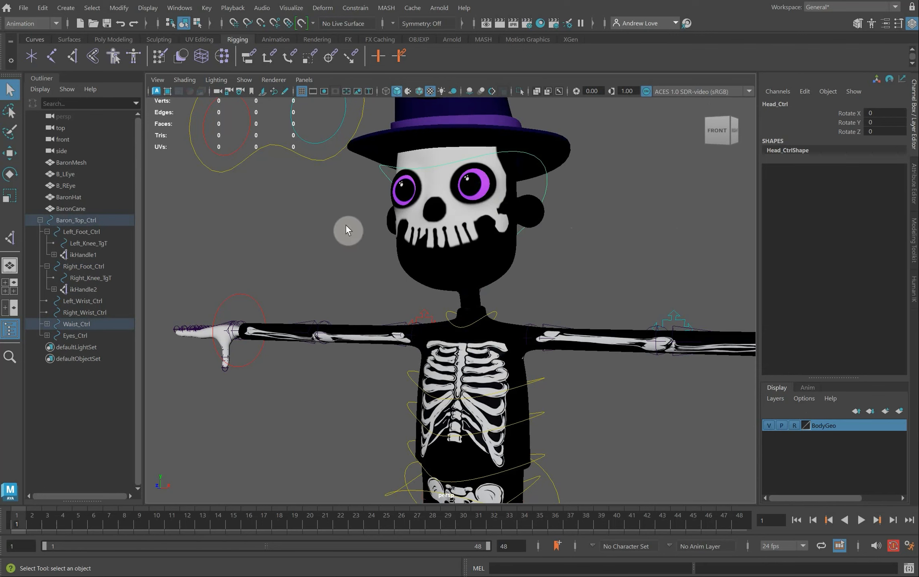
key(space)
key(space)
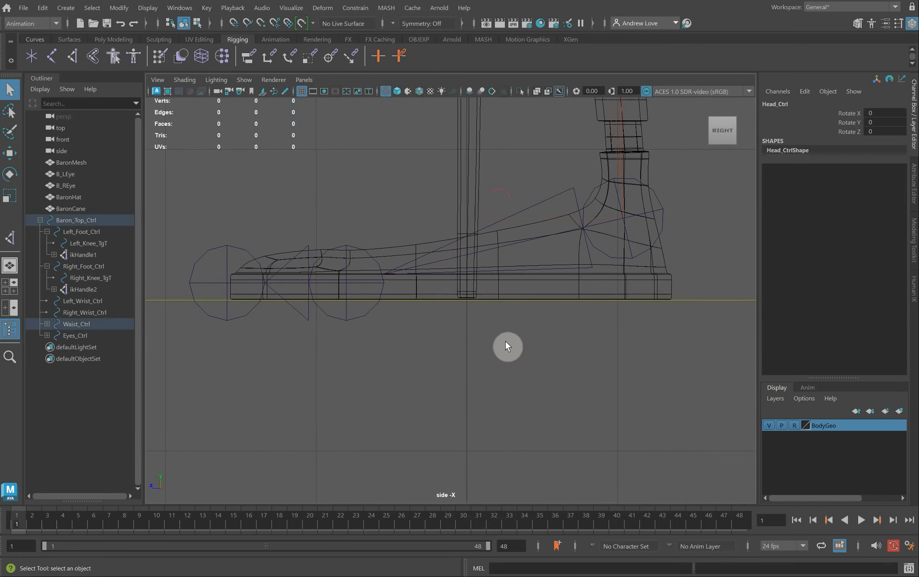
mouse_move(386, 195)
alt+middle_down()
mouse_move(401, 367)
mouse_move(375, 371)
alt+middle_up()
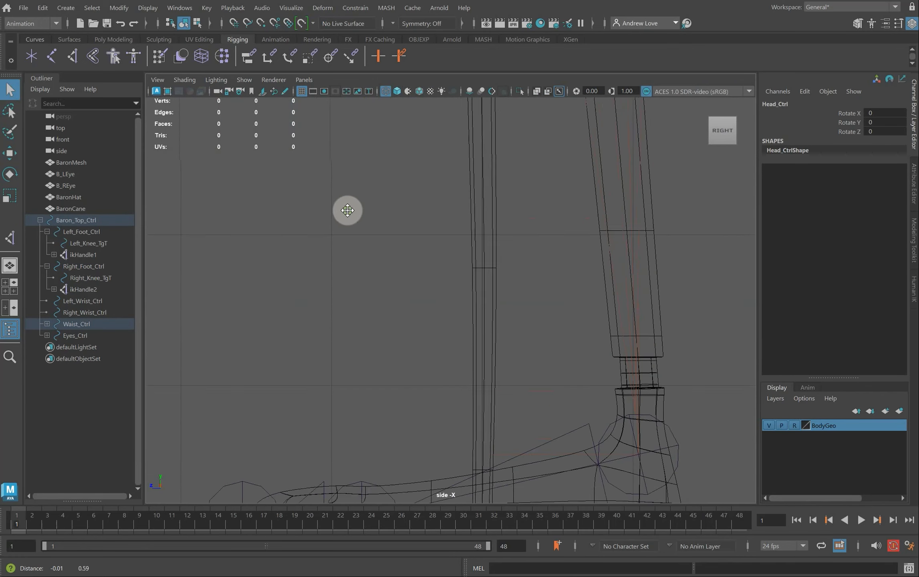
mouse_move(354, 203)
alt+middle_down()
mouse_move(358, 407)
mouse_move(355, 391)
alt+middle_up()
scroll(370, 224, down, 6)
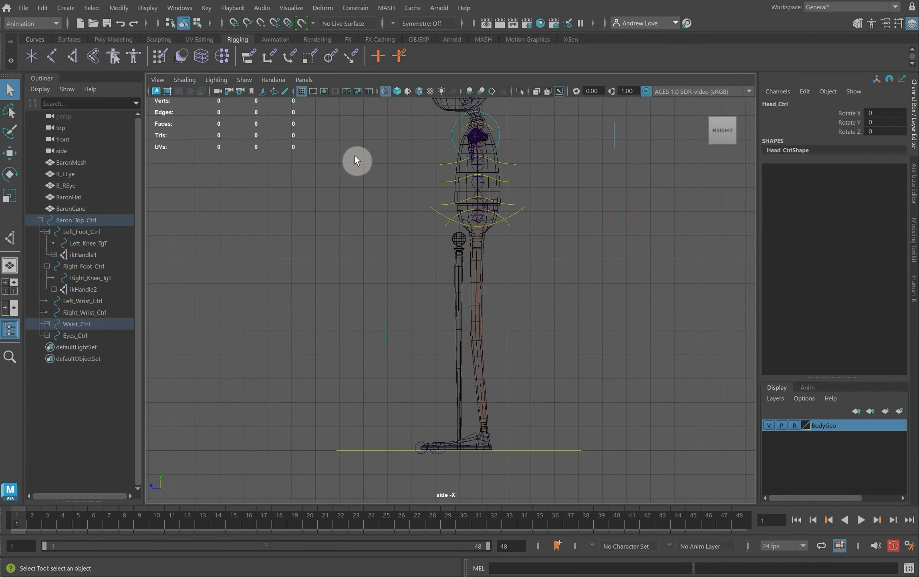
alt+middle_drag(356, 159, 367, 365)
scroll(363, 349, up, 8)
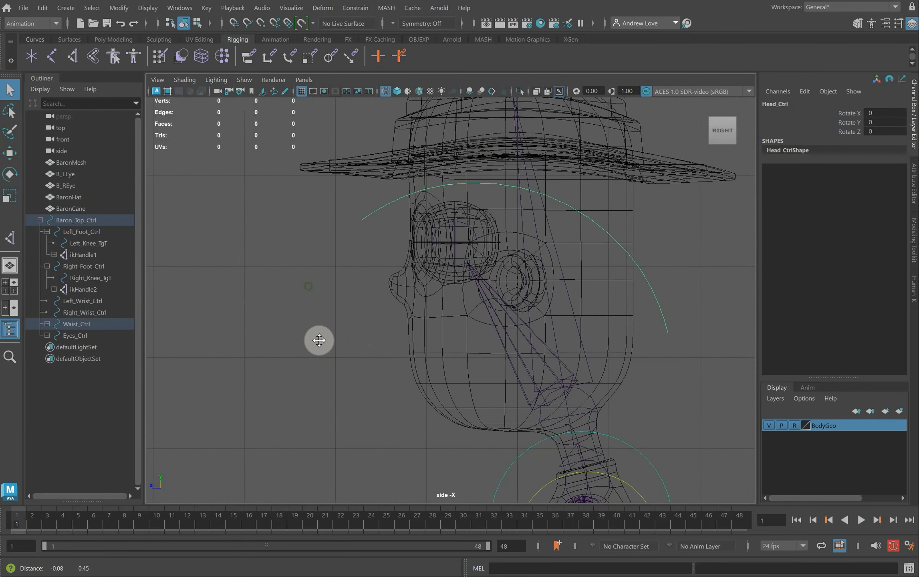
Take the BodyGeo layer out of reference mode and select both eye meshes, B_LEye and B_REye, without BaronMesh.
drag(447, 265, 455, 265)
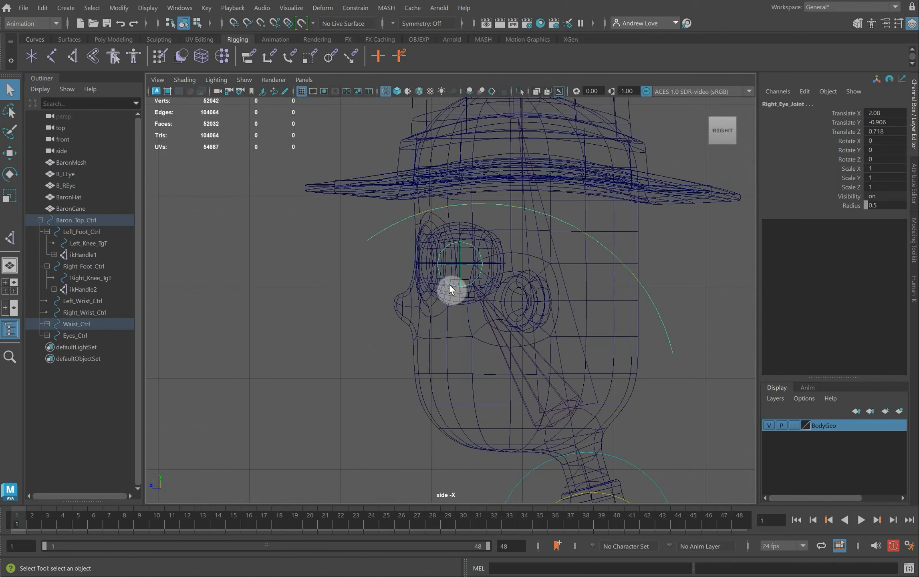
click(372, 271)
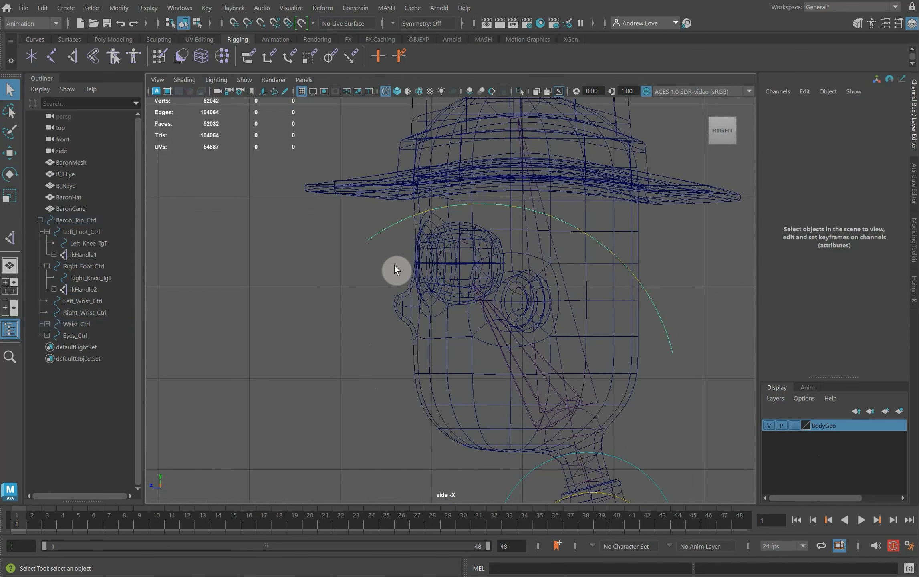
click(451, 268)
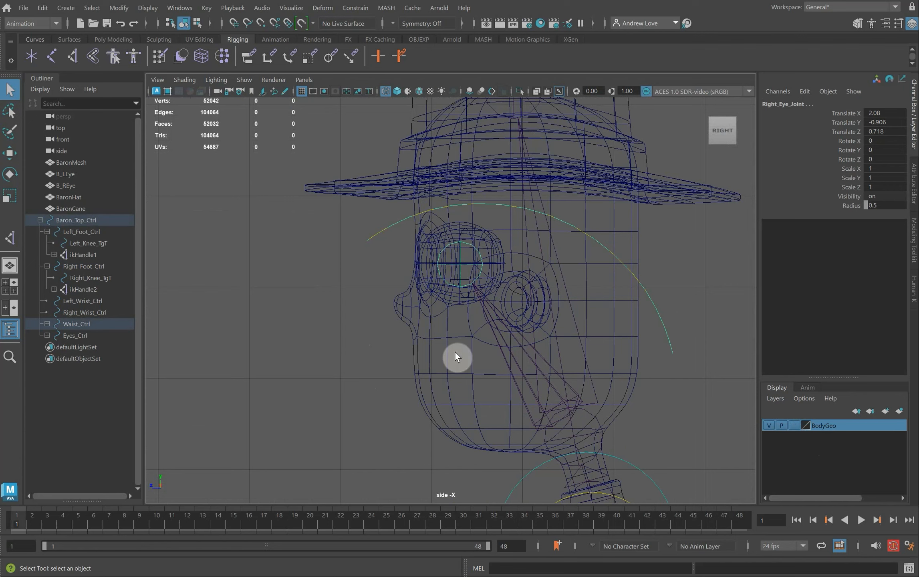
drag(471, 356, 468, 355)
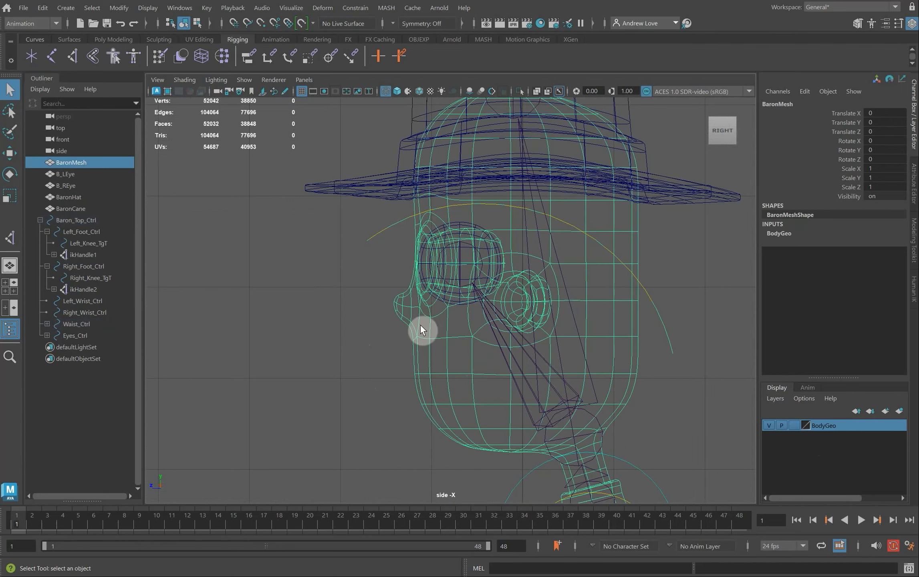
drag(388, 244, 483, 282)
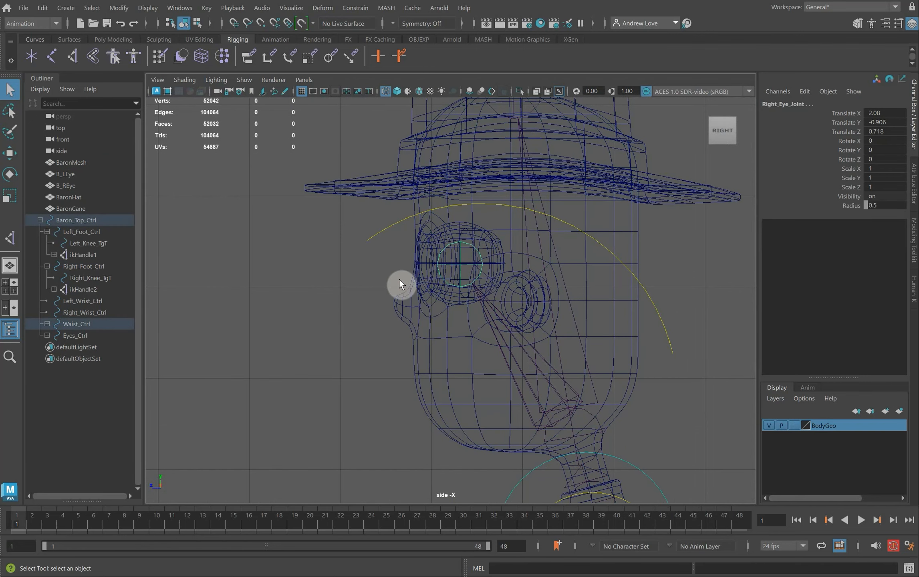
drag(465, 263, 457, 267)
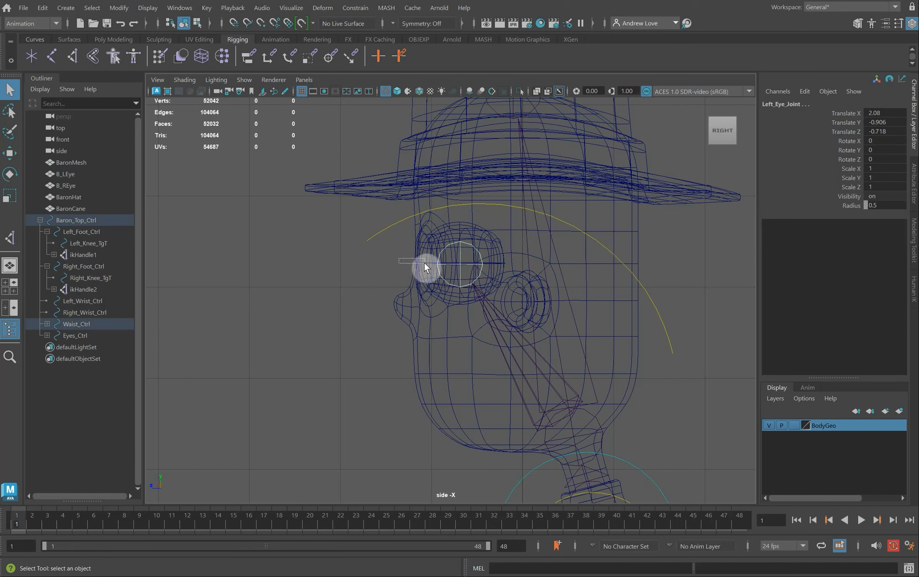
drag(427, 266, 428, 265)
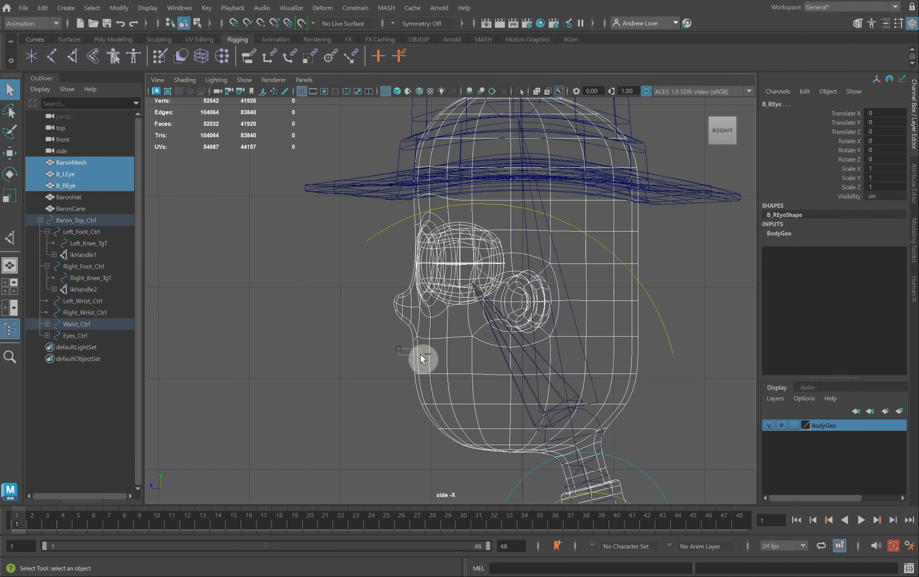
ctrl+drag(420, 355, 417, 353)
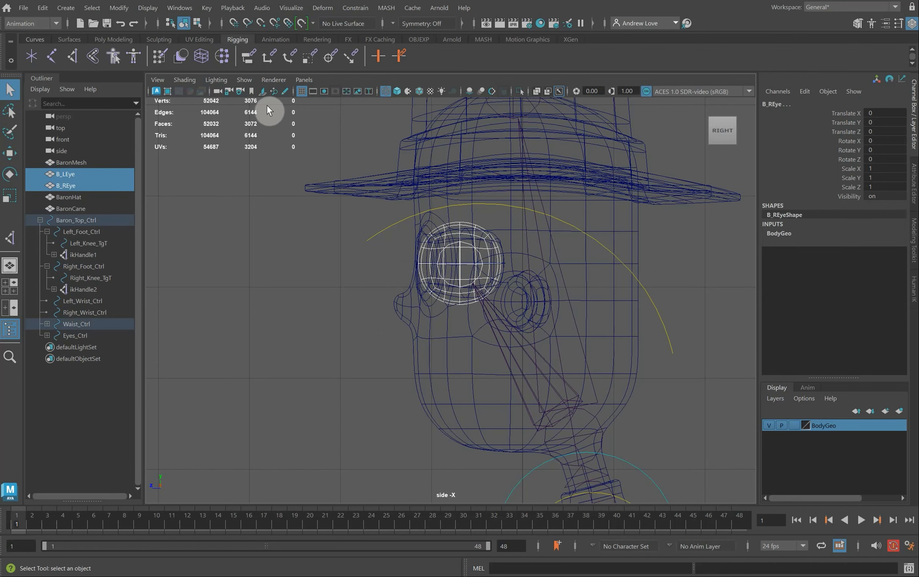
Isolate the two selected eye meshes in both the perspective view and the side view.
key(space)
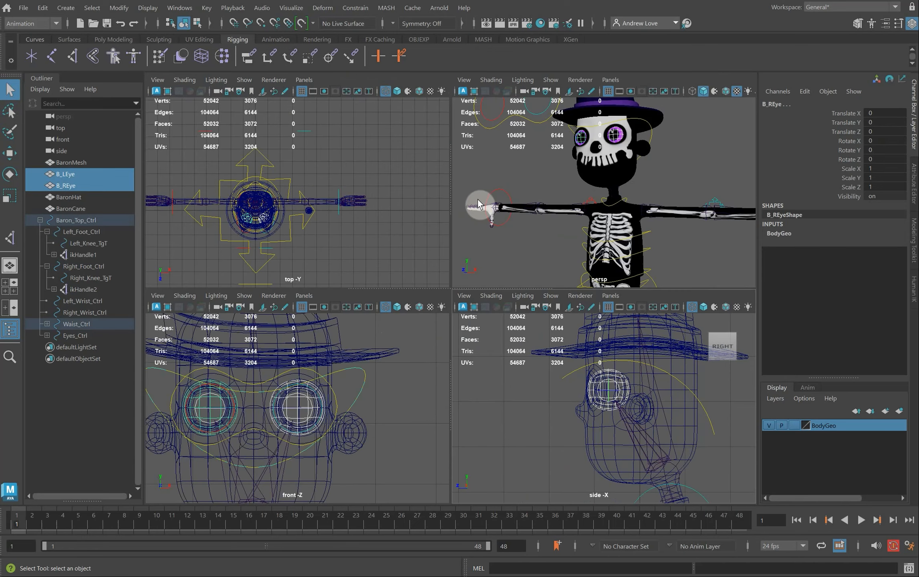
key(space)
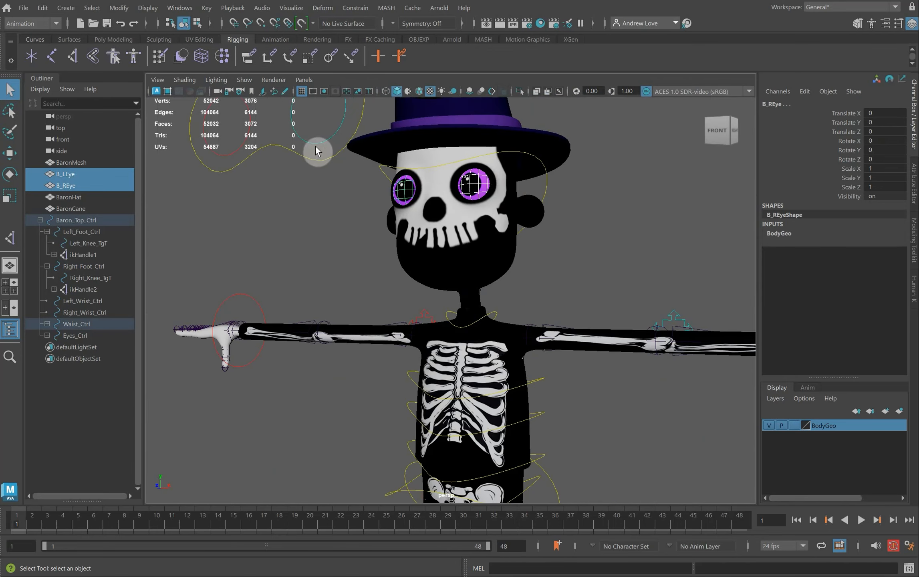
click(244, 79)
mouse_move(305, 101)
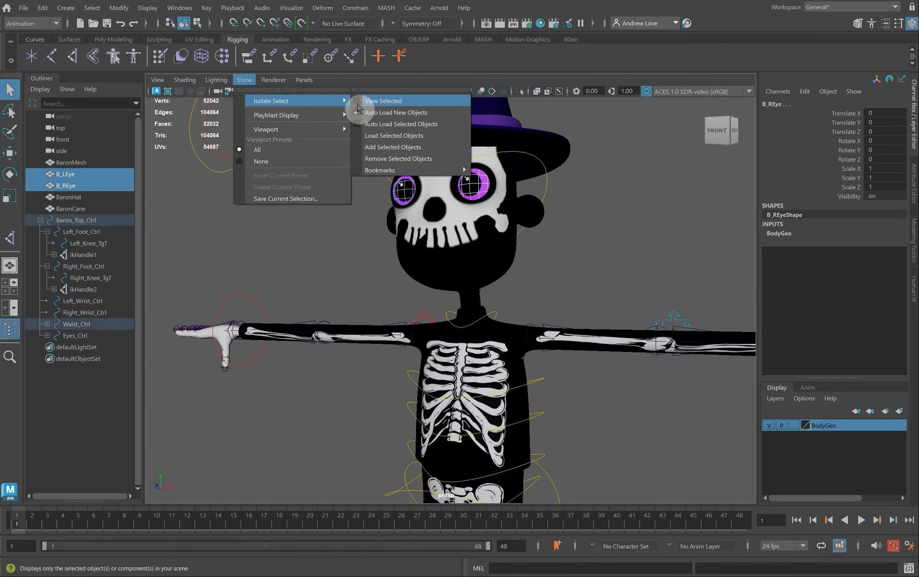
click(364, 101)
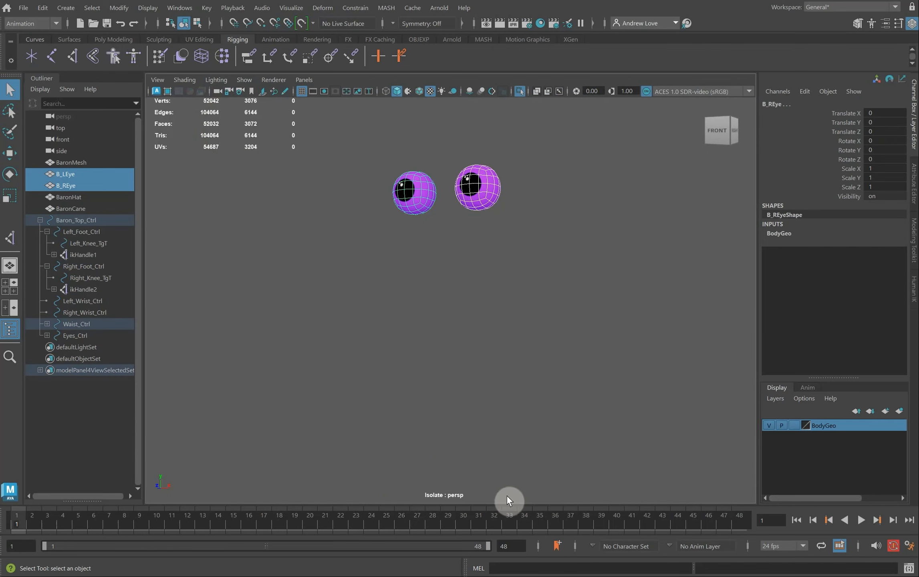
key(space)
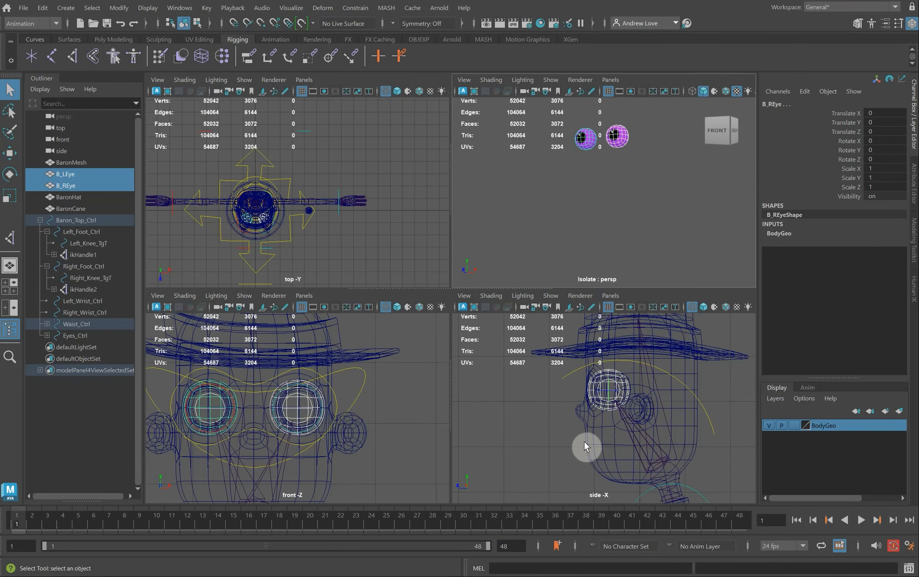
click(551, 296)
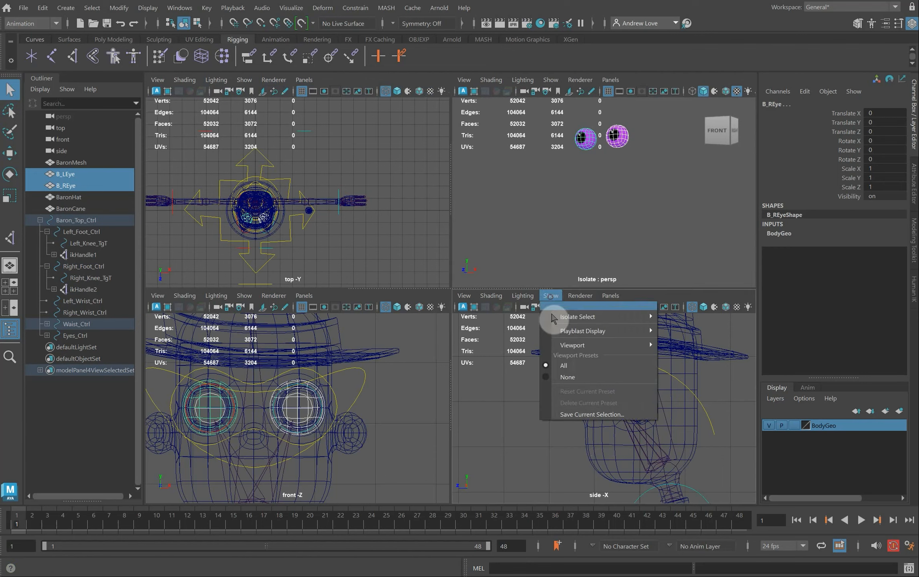
mouse_move(593, 318)
click(692, 327)
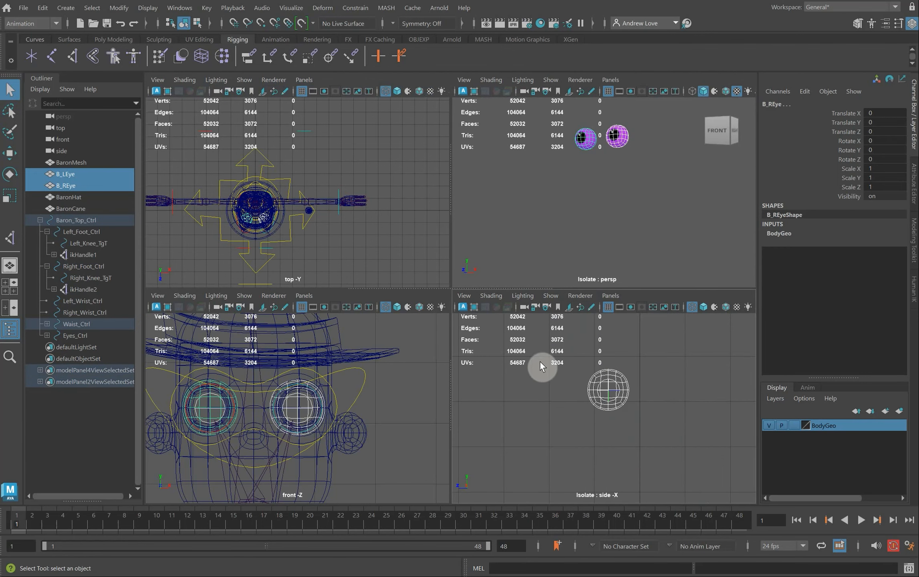
Select only the left eye mesh, B_LEye, and enlarge the isolated perspective view to a single view.
click(561, 370)
click(597, 384)
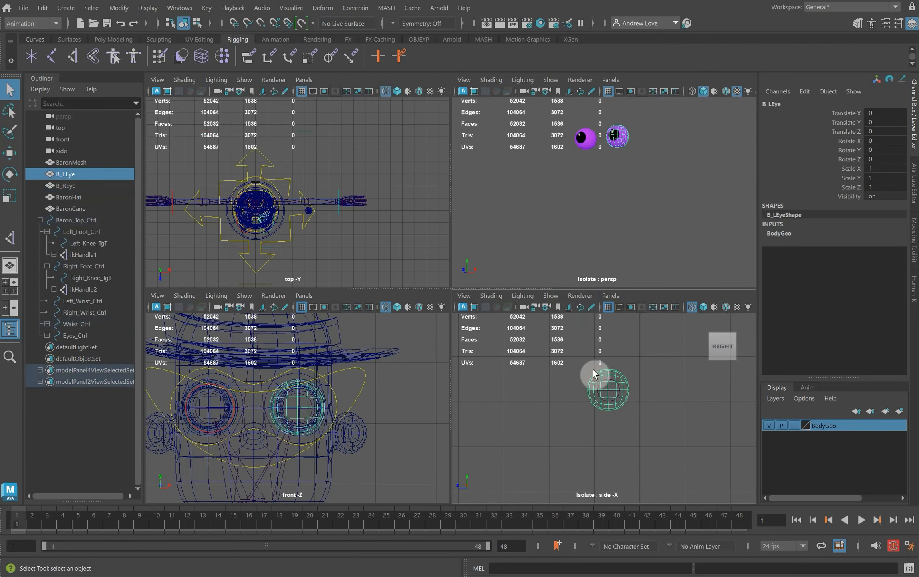
middle_click(584, 203)
scroll(585, 204, down, 4)
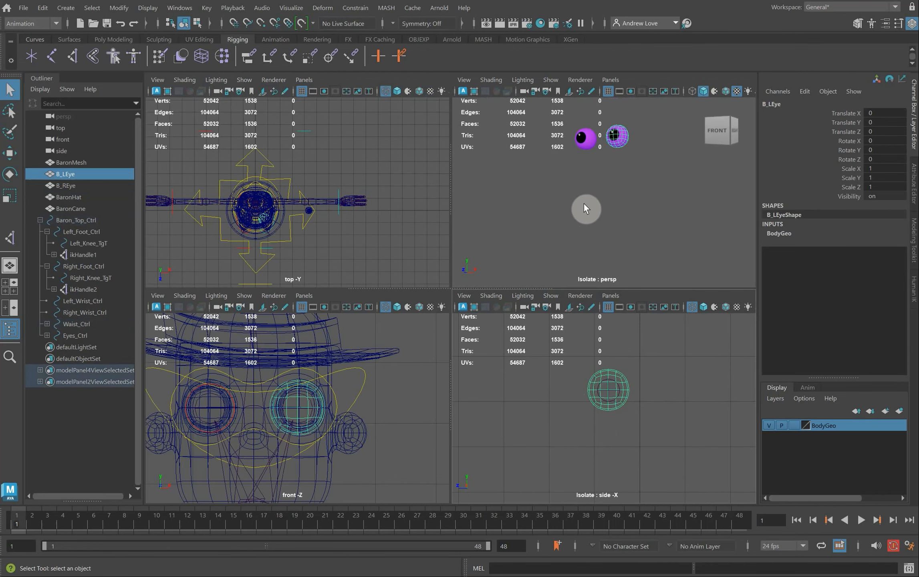
key(space)
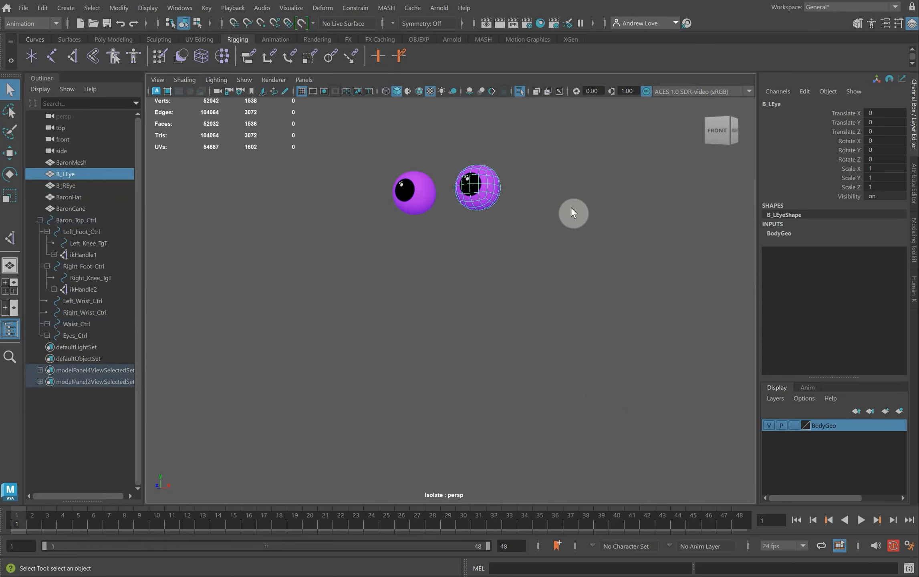
Display the isolated eyes in wireframe, frame them closely in the perspective view, and clear the selection.
key(4)
scroll(490, 250, up, 3)
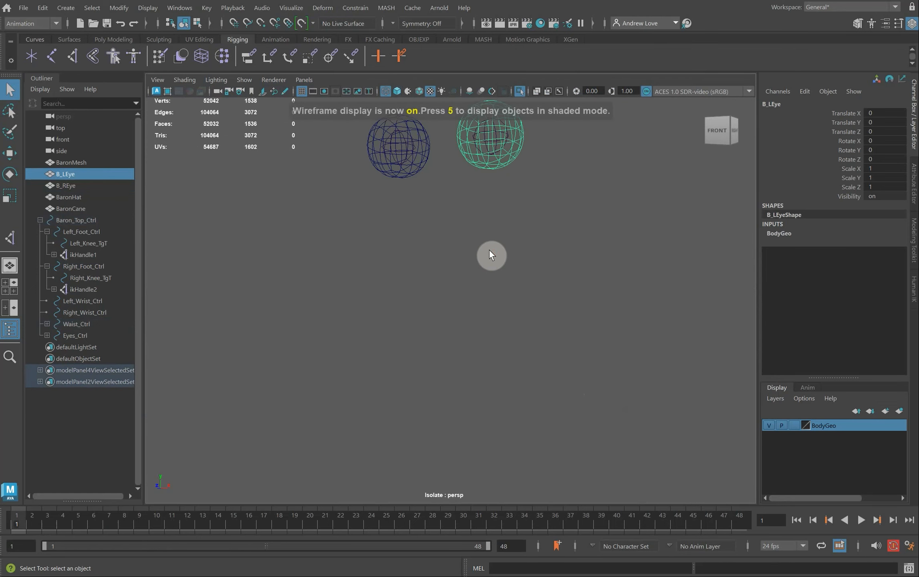
alt+middle_drag(490, 250, 476, 322)
scroll(472, 314, up, 3)
click(474, 309)
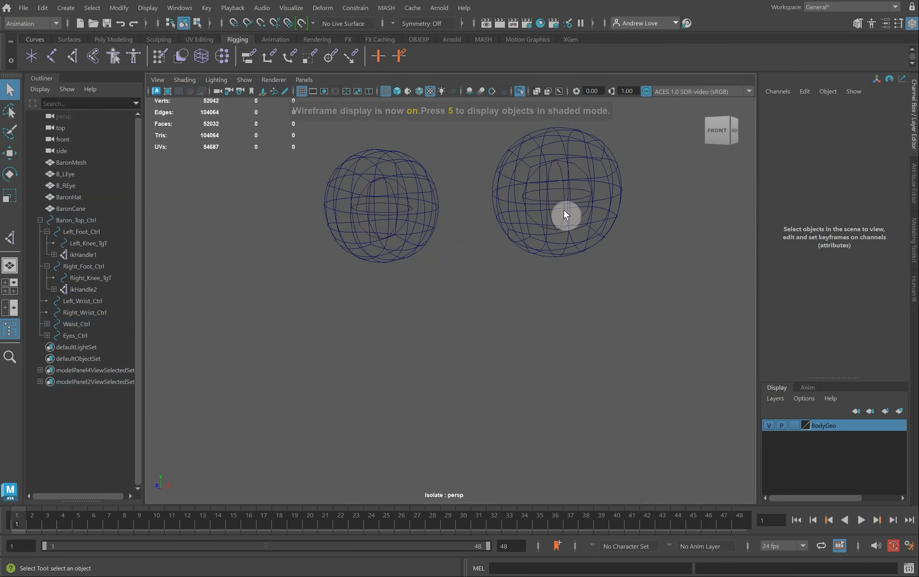
Point-constrain the left eye mesh B_LEye to Left_Eye_Joint with Maintain offset on and all axes constrained.
click(557, 200)
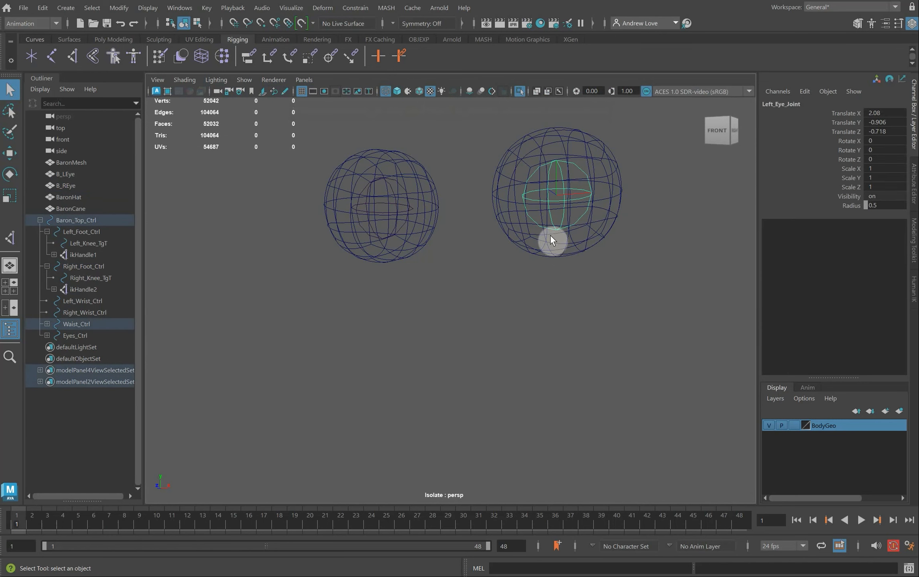
click(554, 247)
click(559, 256)
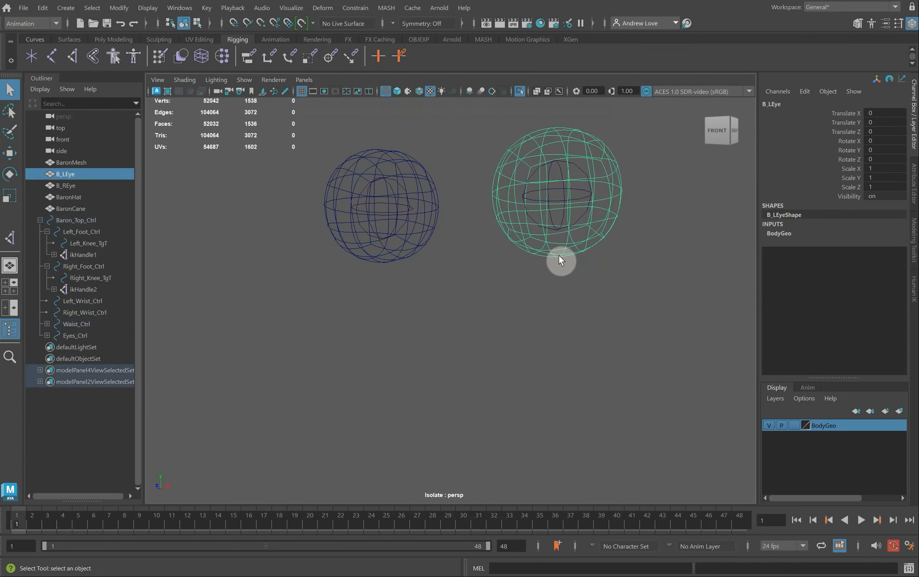
click(581, 166)
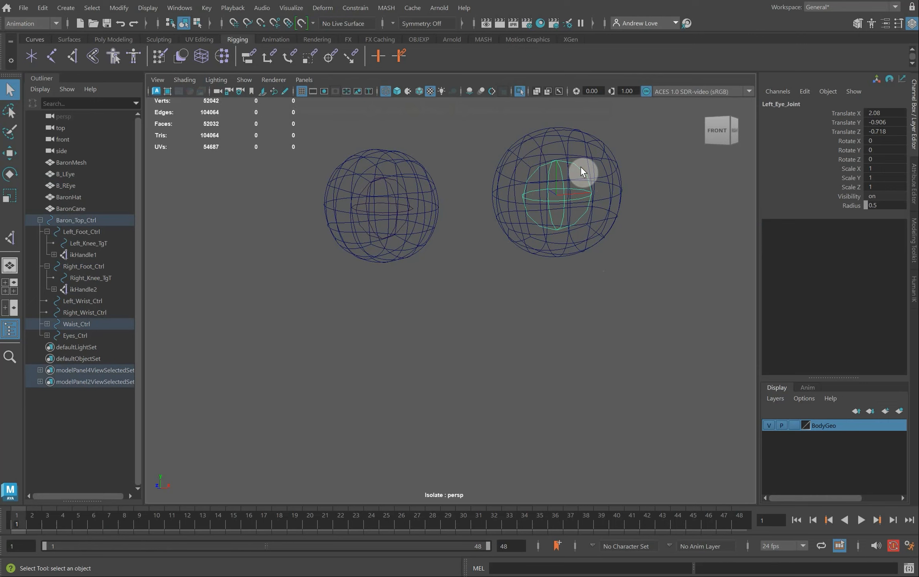
click(604, 225)
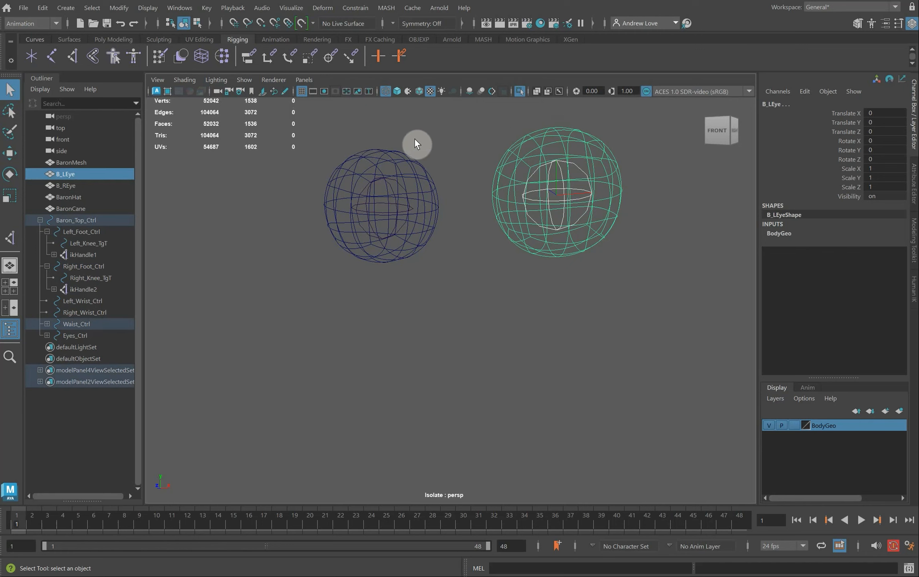
click(350, 9)
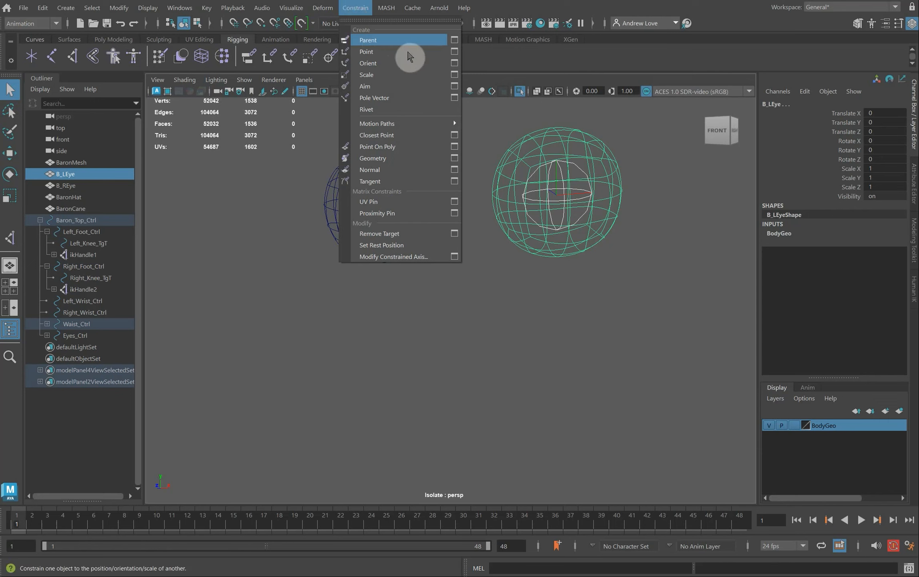
click(455, 51)
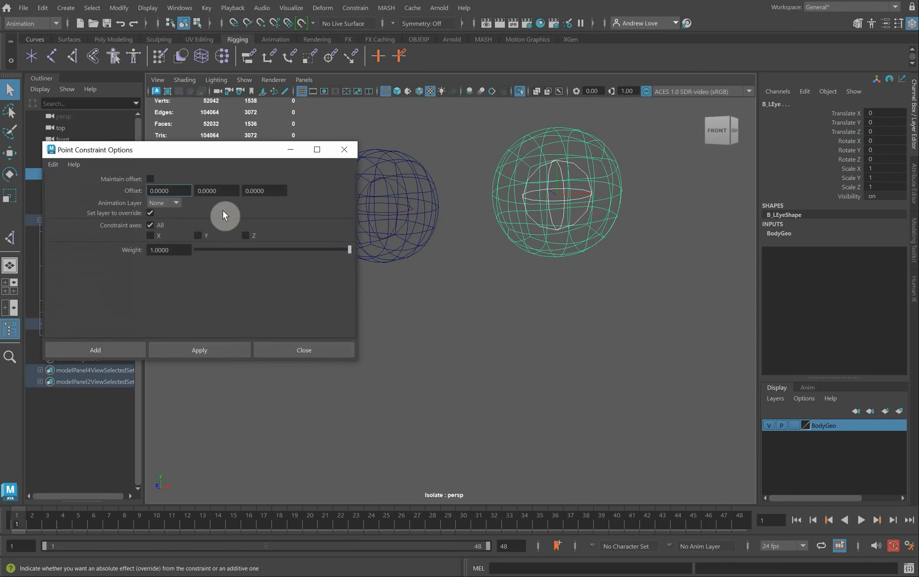
click(151, 179)
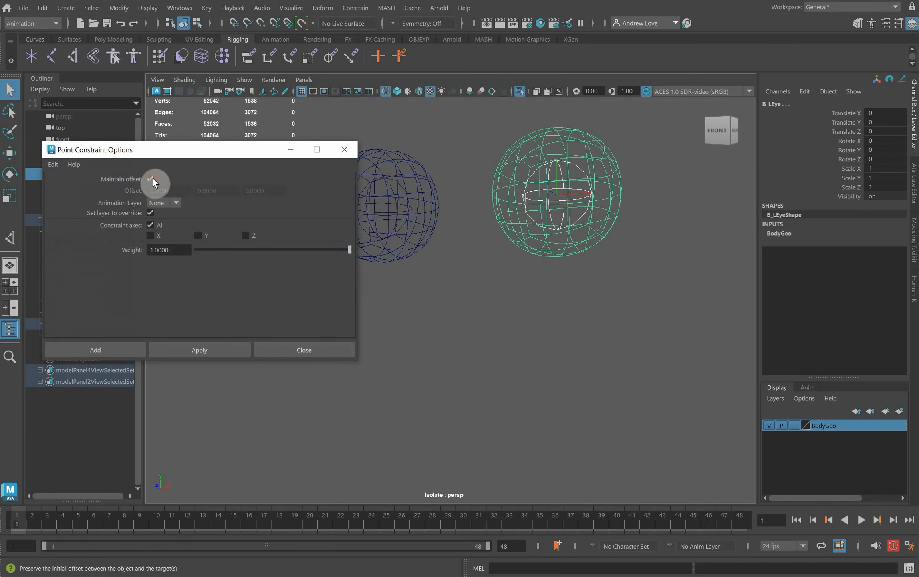
click(215, 351)
click(276, 352)
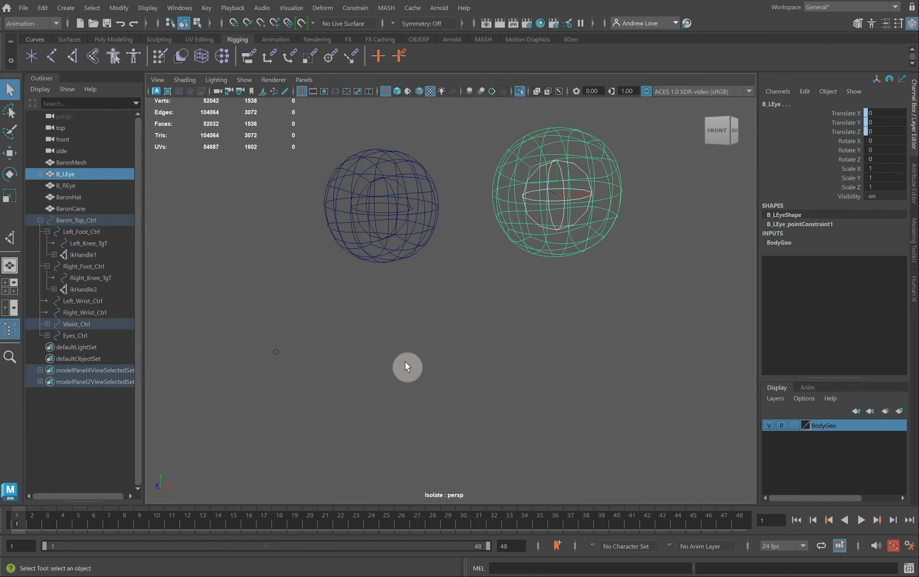
click(433, 340)
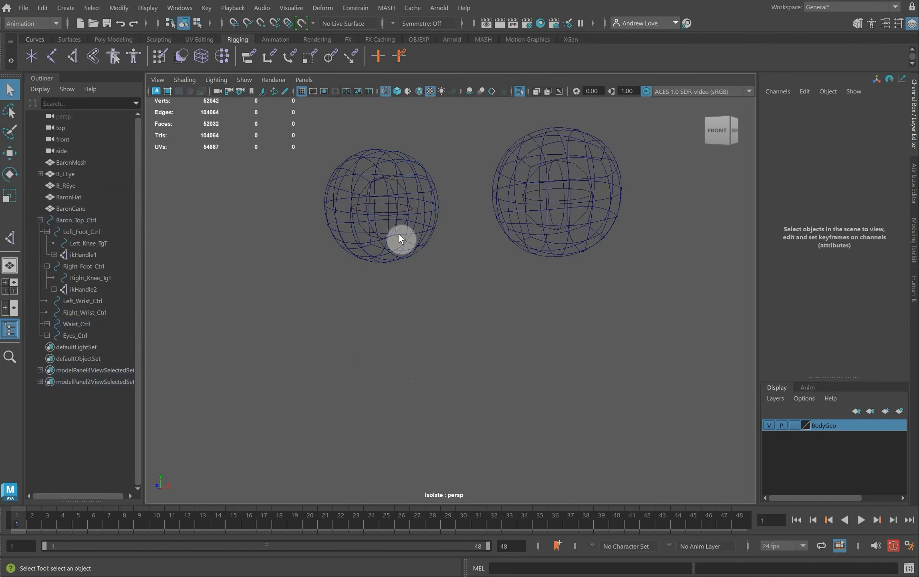
Point-constrain the right eye mesh B_REye to Right_Eye_Joint with Maintain offset on and all axes constrained.
click(394, 183)
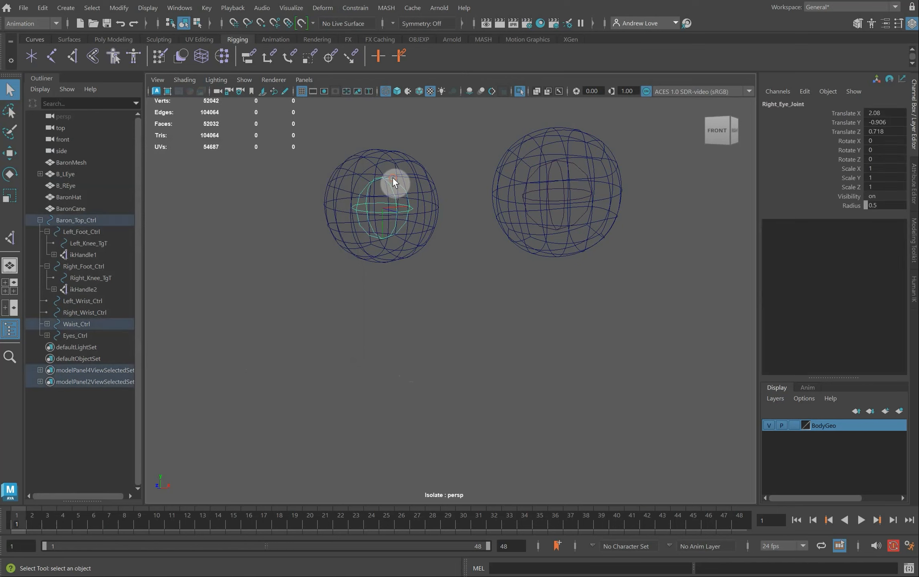
click(423, 191)
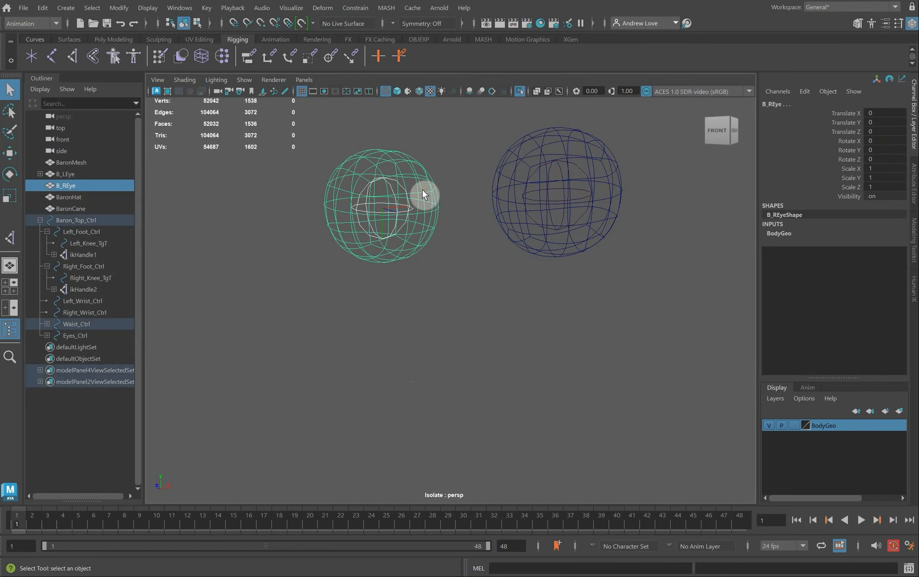
click(355, 8)
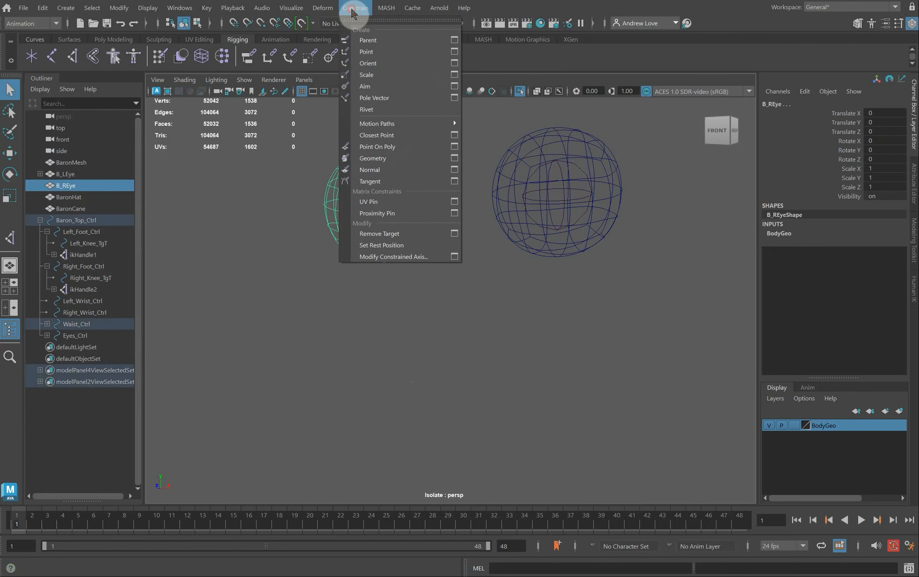
click(455, 52)
click(208, 351)
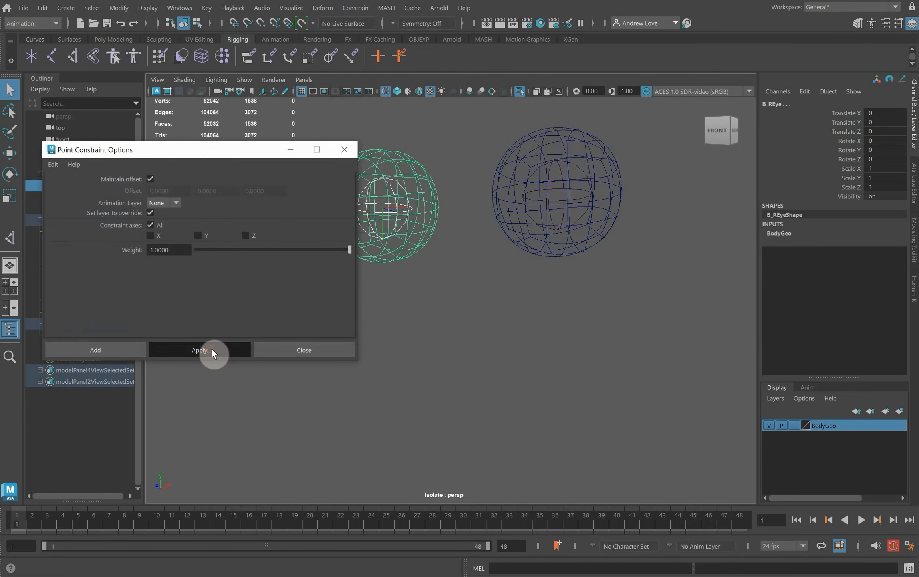
click(304, 355)
click(485, 363)
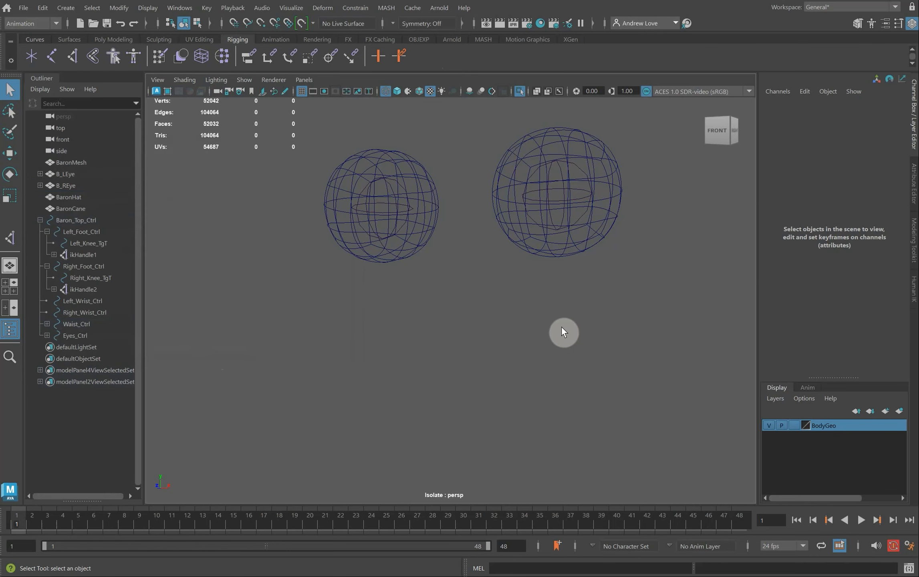
Turn off object isolation in the perspective view and switch it to shaded display.
click(244, 80)
mouse_move(335, 100)
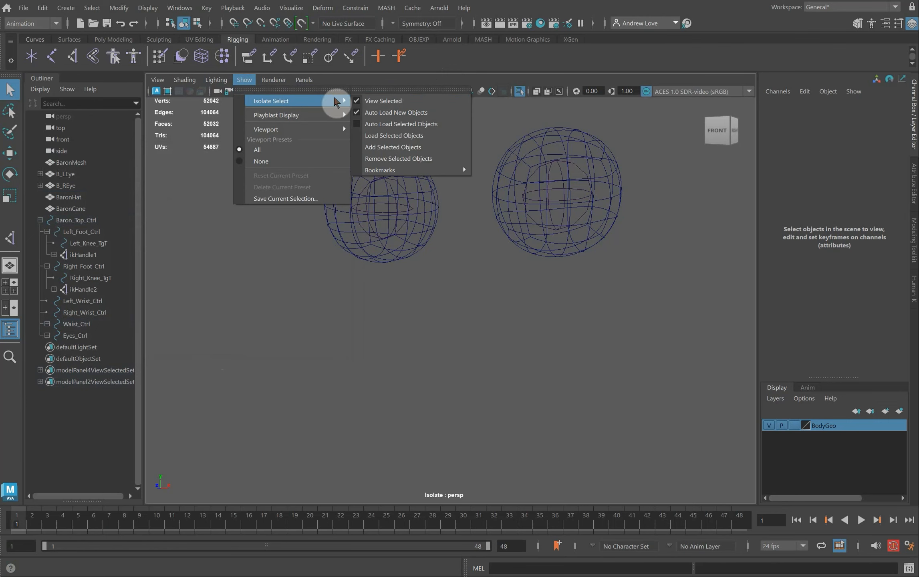
click(373, 101)
alt+drag(240, 206, 295, 146)
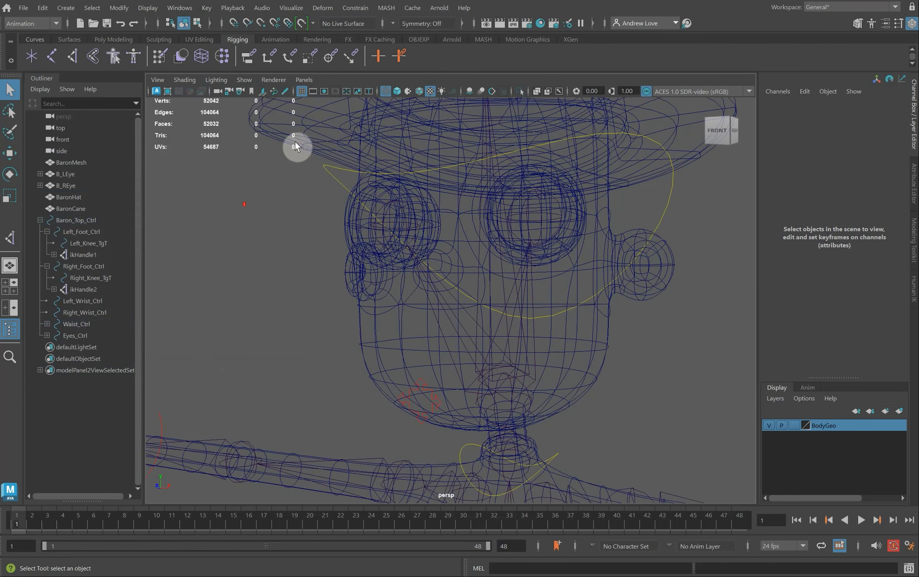
click(248, 84)
mouse_move(257, 102)
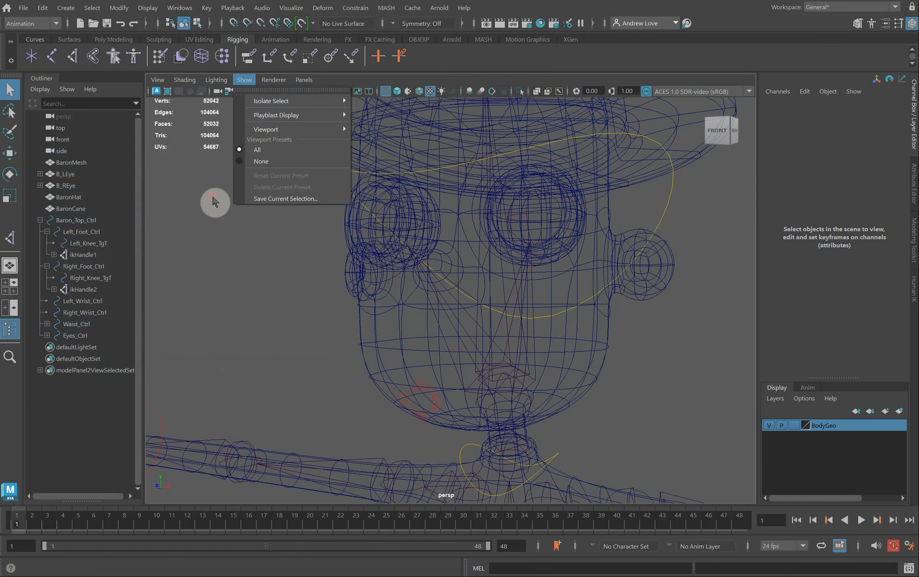
click(233, 220)
key(5)
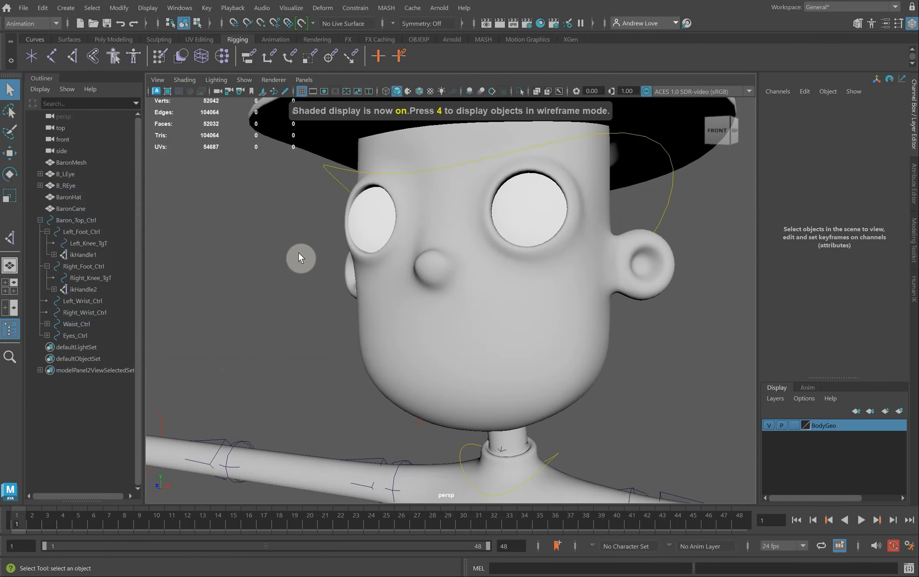
Test the eye constraints by rotating Head_Ctrl about 1.9 degrees in X, and undo the rotation.
drag(651, 194, 698, 208)
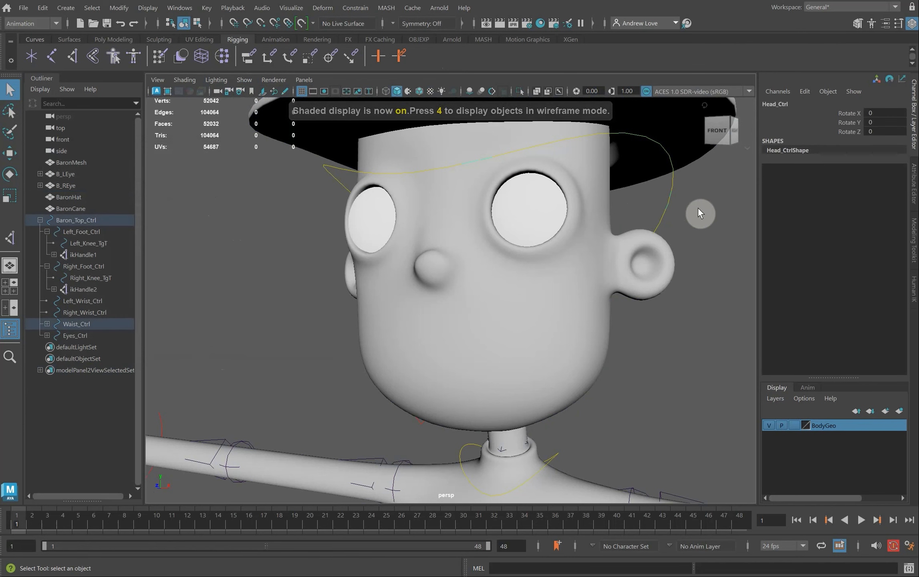
key(e)
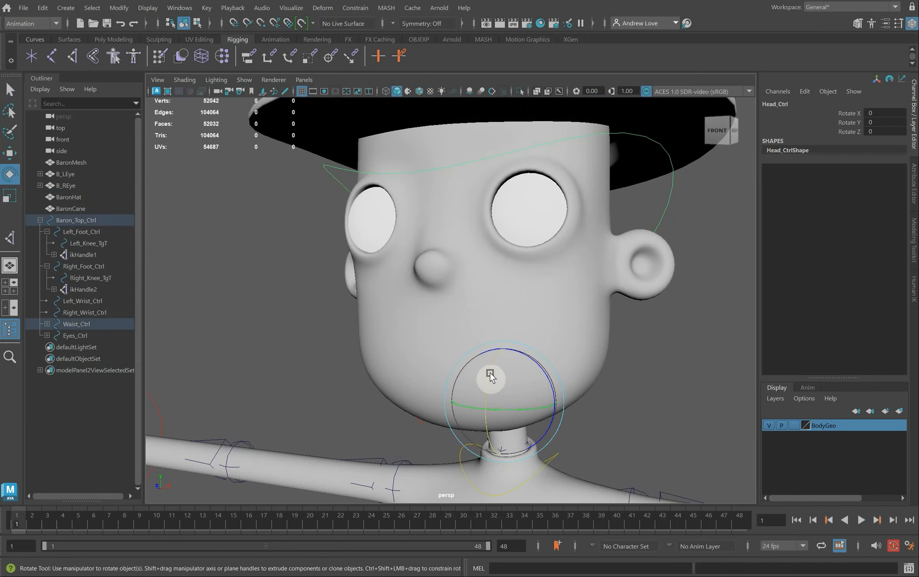
mouse_move(489, 376)
mouse_down()
mouse_move(487, 386)
mouse_move(495, 354)
mouse_move(493, 394)
mouse_move(490, 378)
mouse_up()
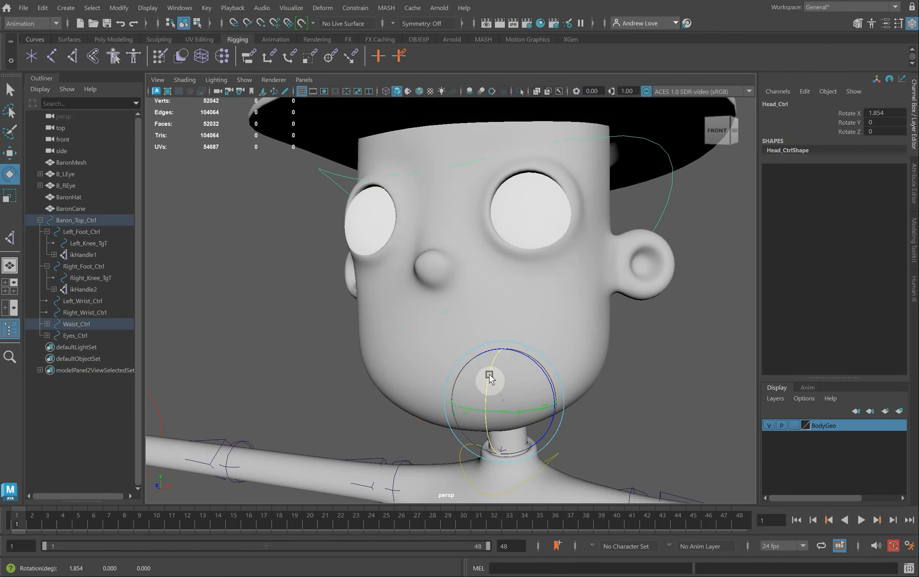
key(ctrl+z)
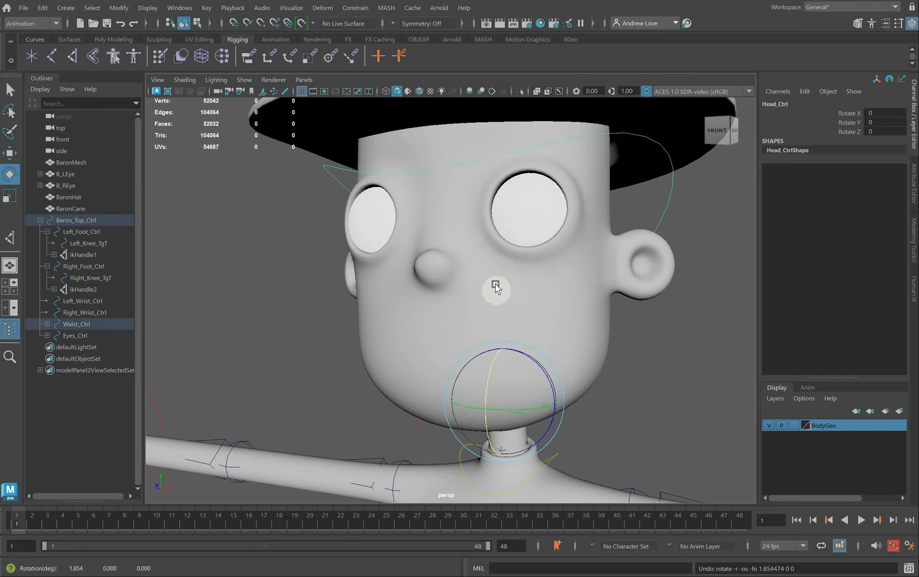
Turn on textured display, test-rotate Head_Ctrl about 5.5 degrees in X, and undo the rotation.
key(6)
mouse_move(492, 367)
mouse_down()
mouse_move(495, 397)
mouse_move(498, 360)
mouse_move(495, 398)
mouse_move(495, 376)
mouse_up()
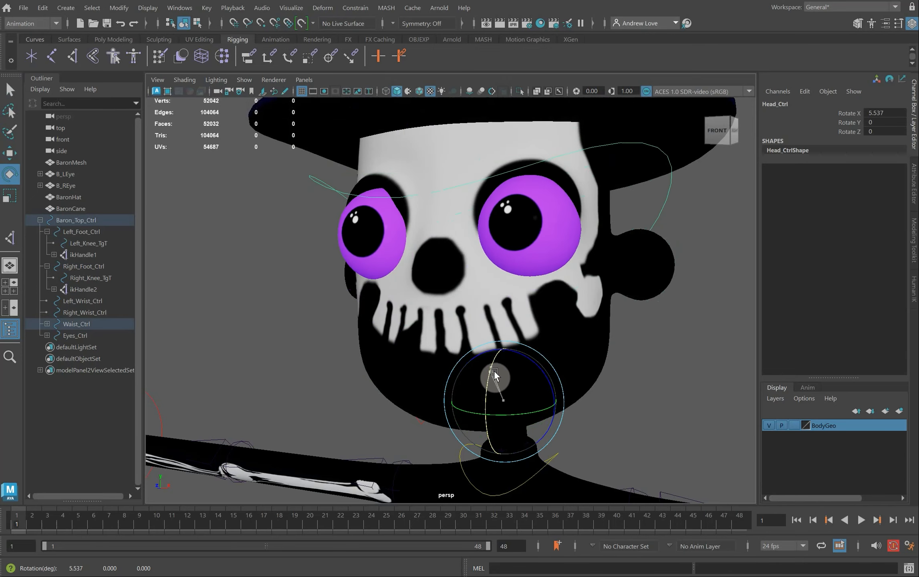
key(ctrl+z)
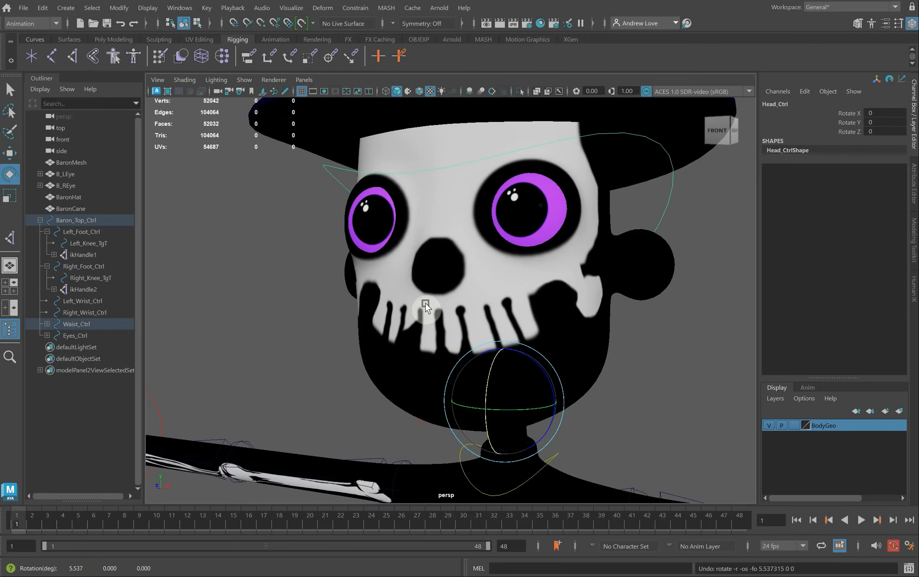
Try to select the character's left eye mesh directly on the textured model.
scroll(243, 309, down, 6)
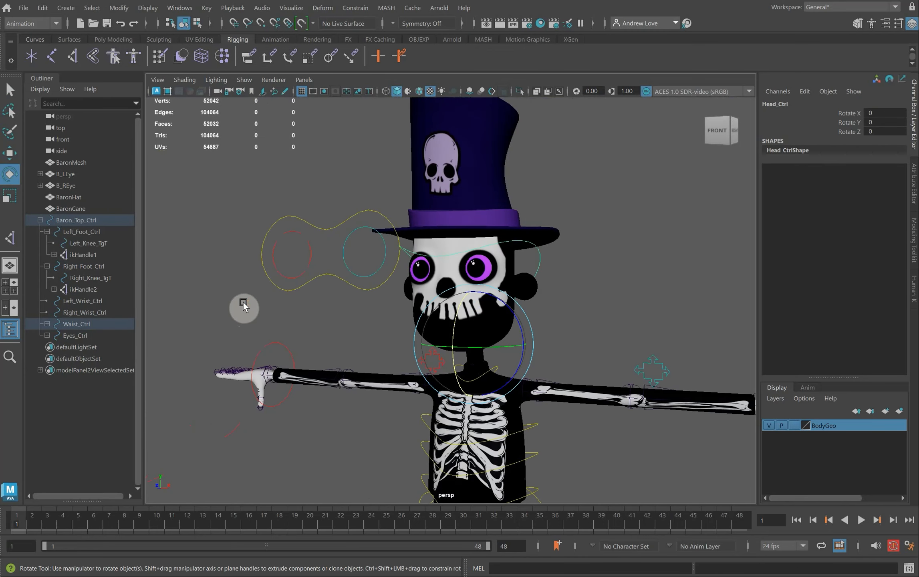
click(488, 273)
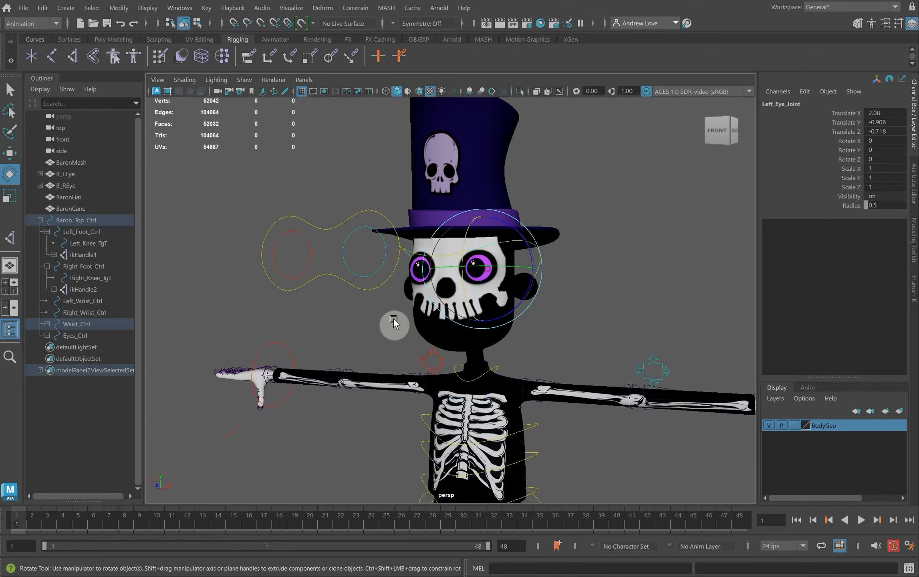
click(336, 332)
click(489, 276)
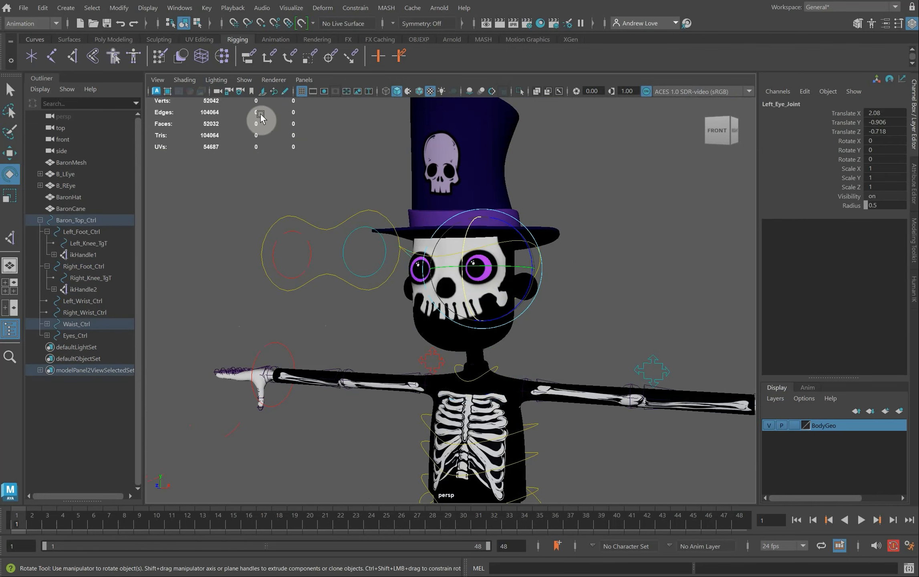
Limit the perspective view to polygon objects so joints and control curves are hidden, and clear the selection.
click(244, 82)
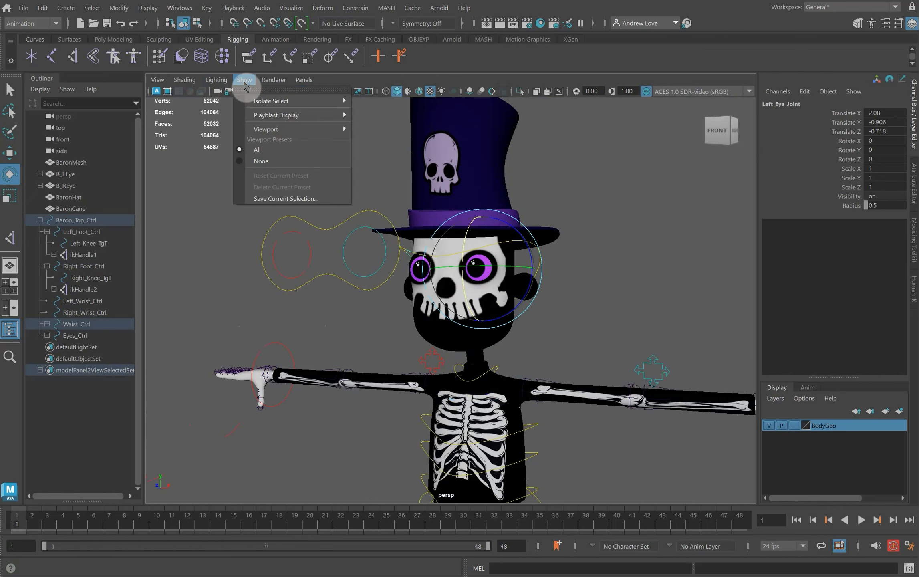
click(288, 153)
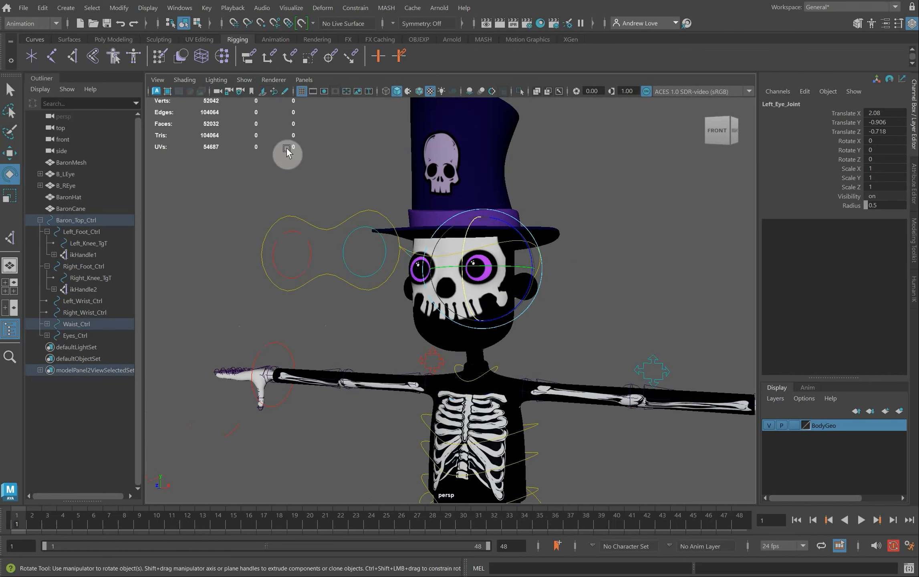
click(245, 82)
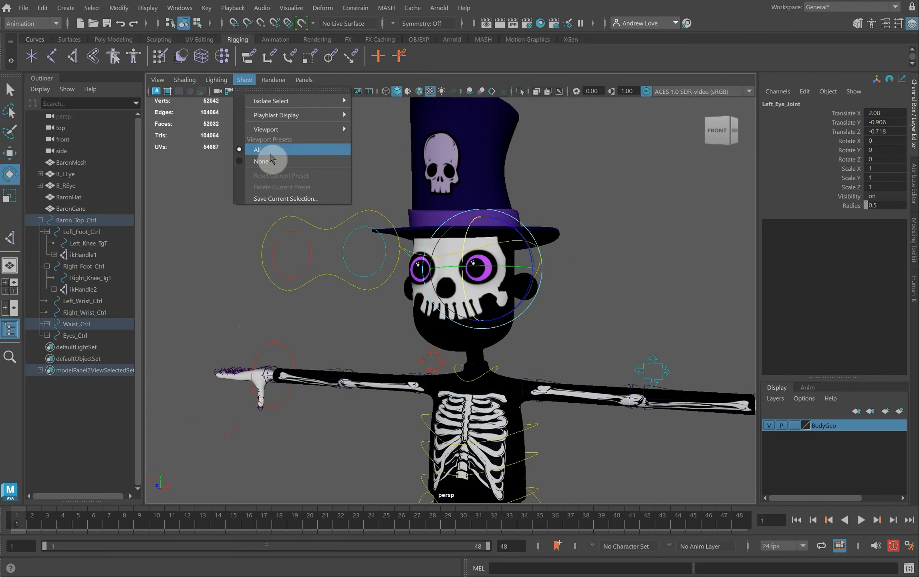
click(265, 161)
click(242, 82)
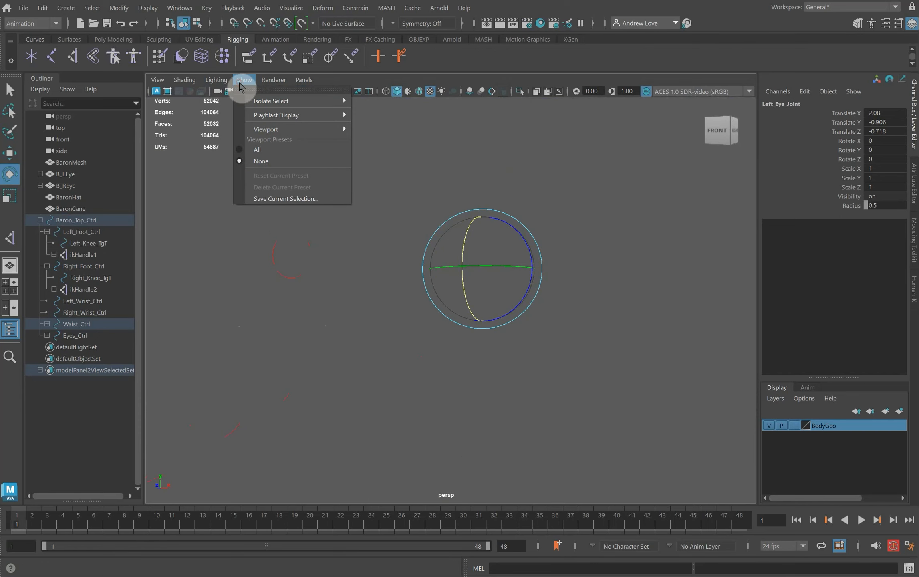
mouse_move(313, 129)
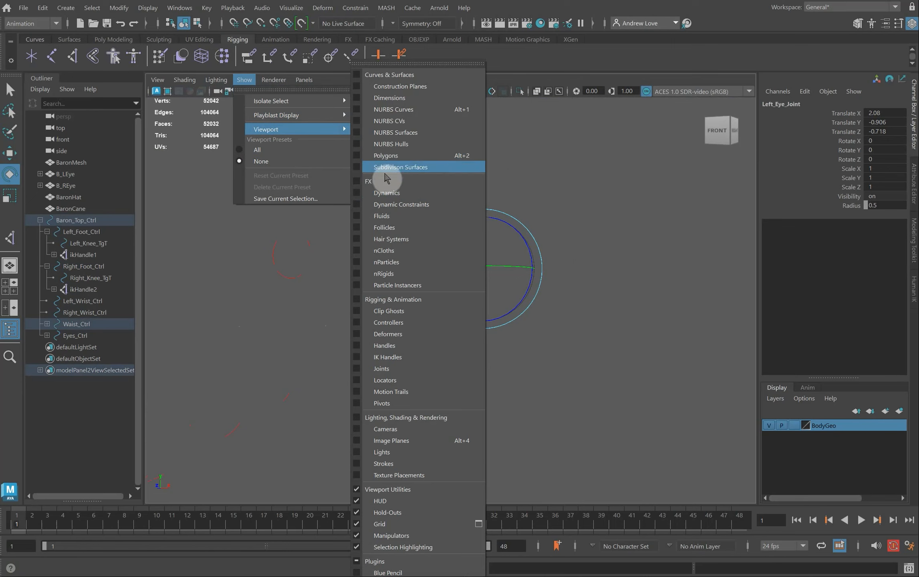
click(384, 157)
click(316, 200)
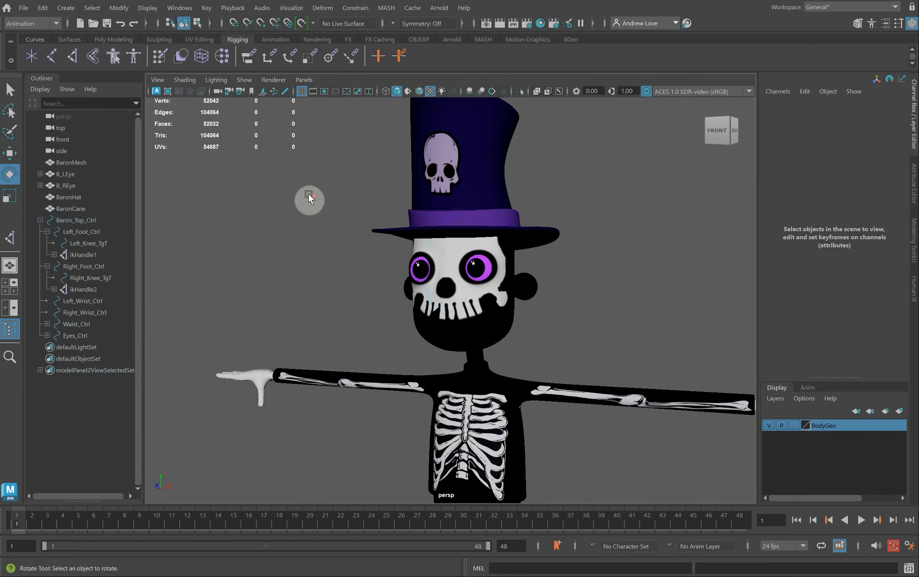
Show NURBS curves in the perspective view again so the control curves can be picked, and clear the selection.
scroll(308, 199, up, 3)
click(495, 241)
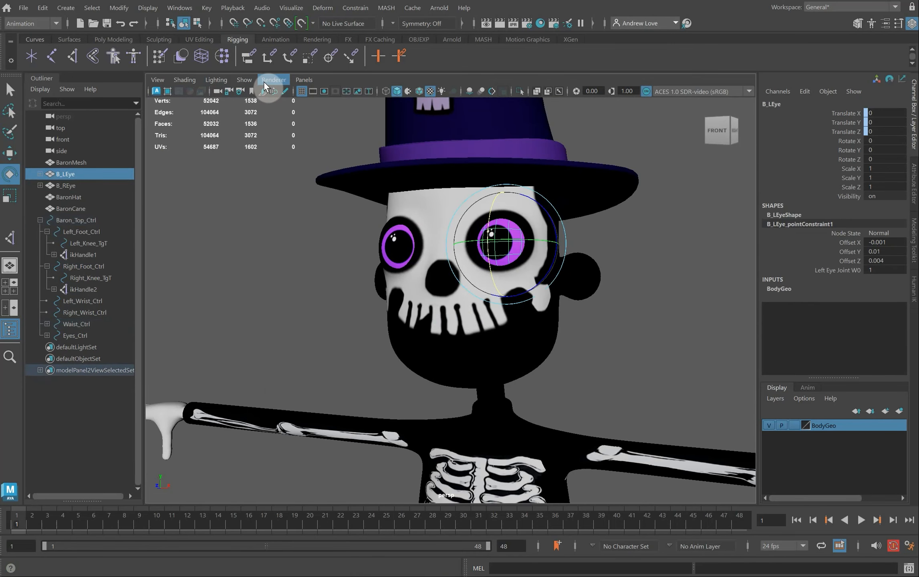
click(244, 79)
mouse_move(269, 132)
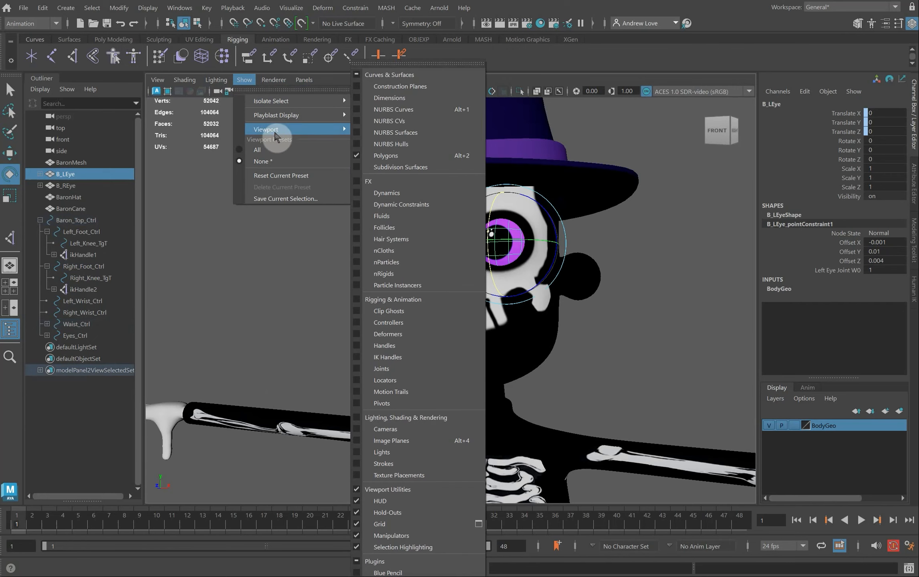
click(395, 109)
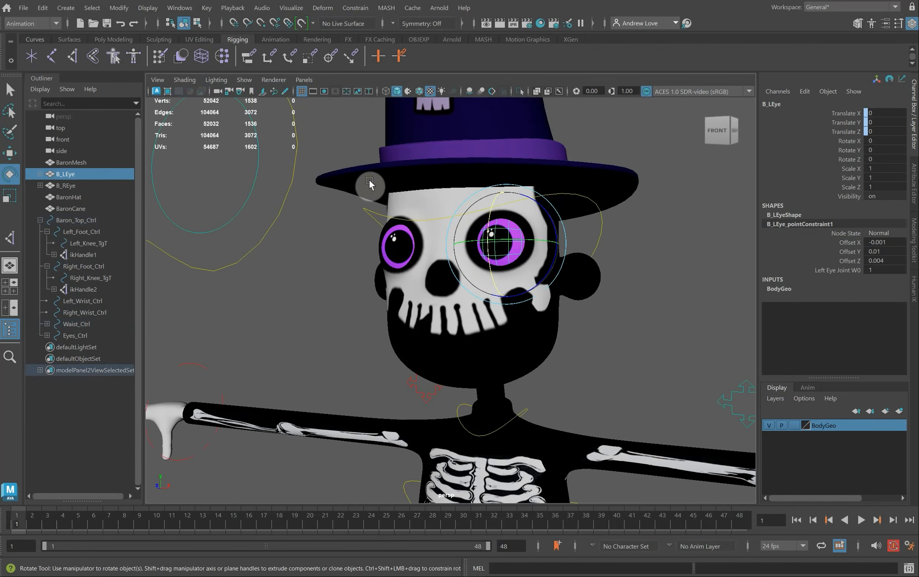
scroll(360, 185, down, 5)
click(318, 171)
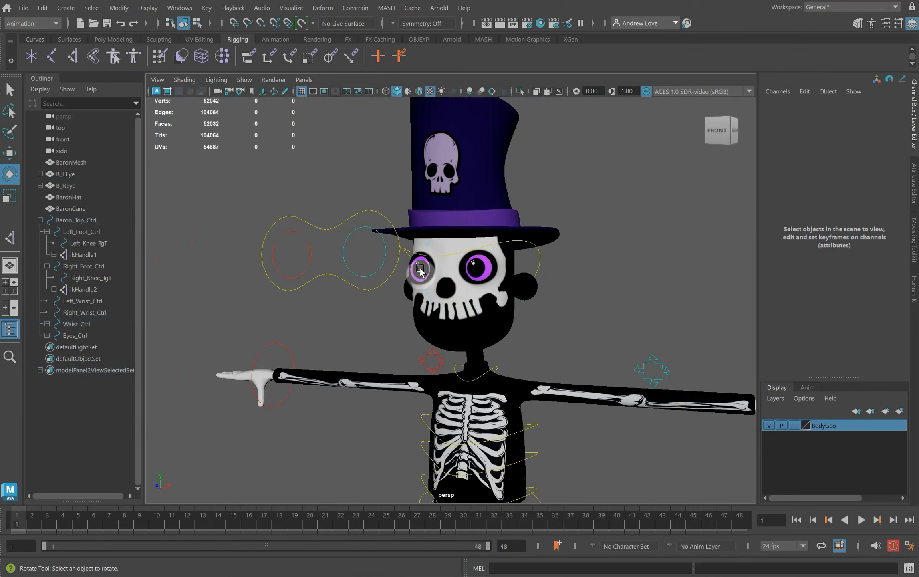
click(375, 273)
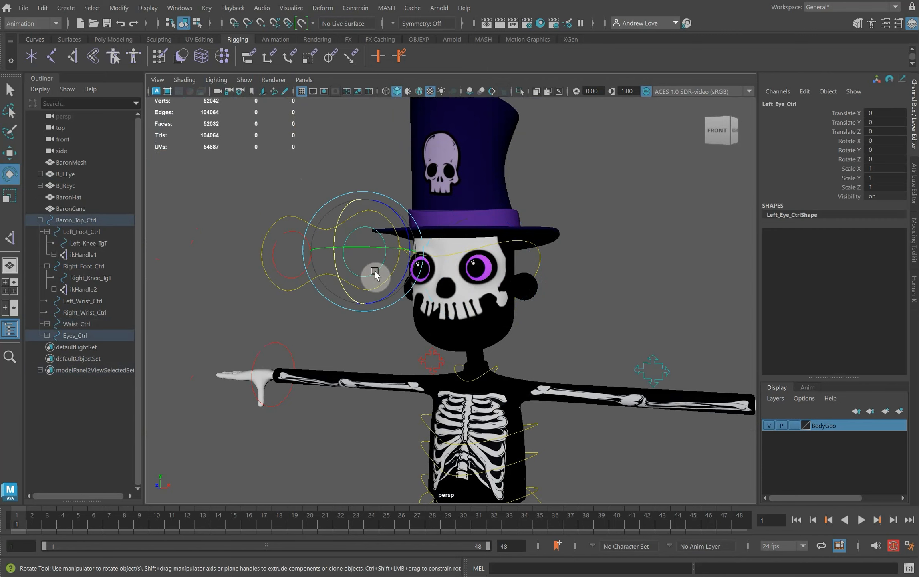
click(290, 316)
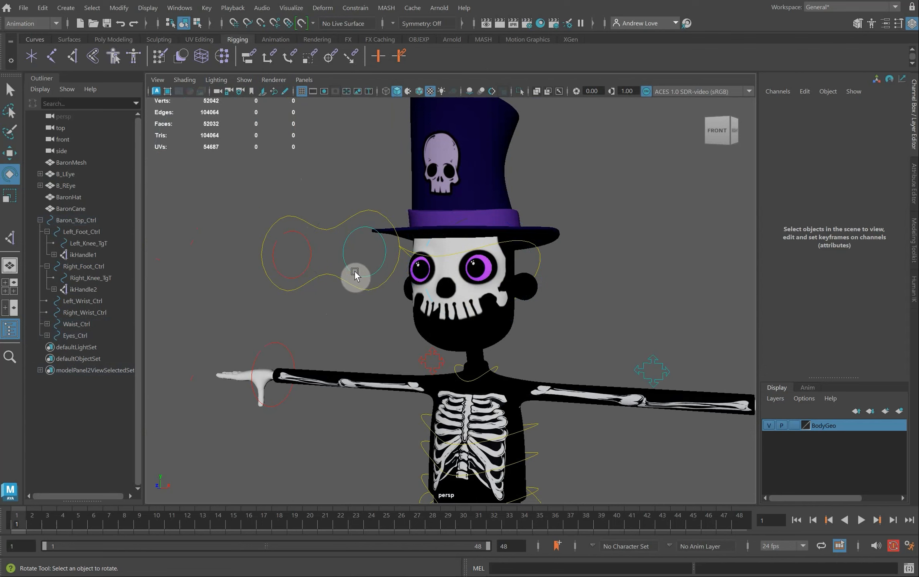
click(325, 276)
click(248, 210)
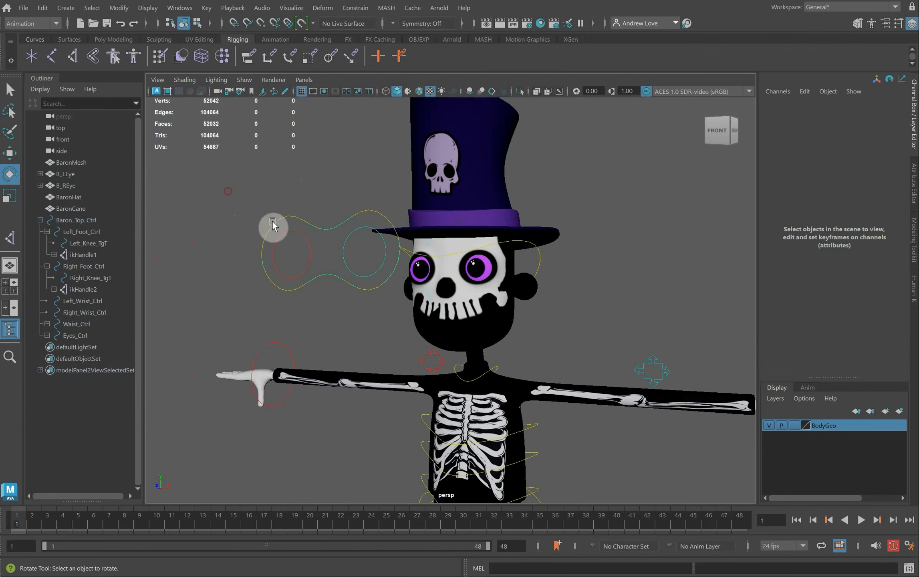
Aim-constrain the left eye mesh B_LEye to Left_Eye_Ctrl with Maintain offset on and all axes constrained.
key(q)
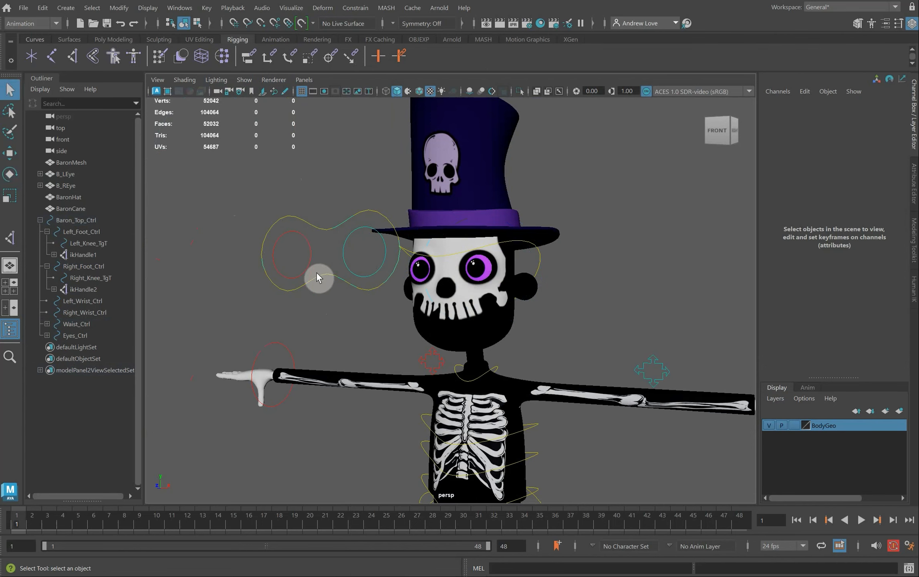
click(272, 269)
click(339, 252)
click(346, 253)
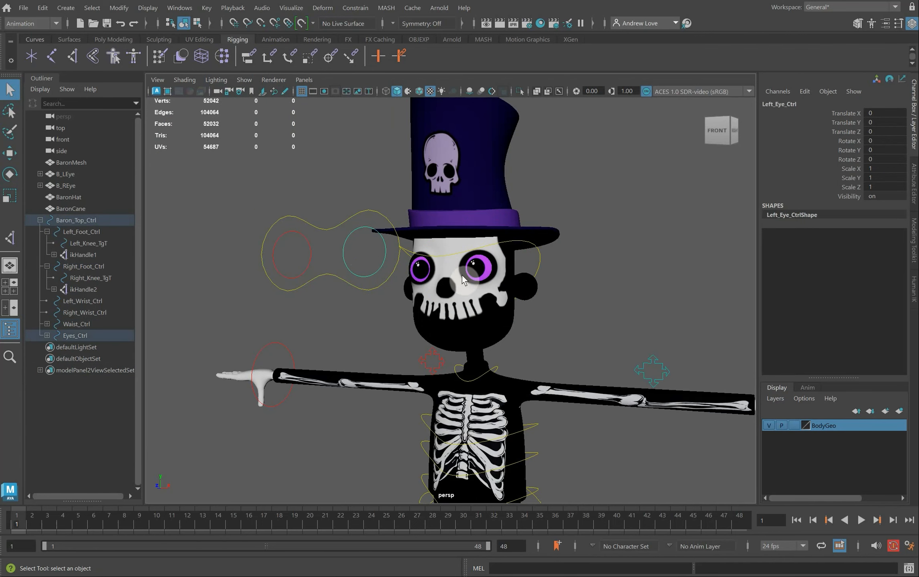
click(487, 272)
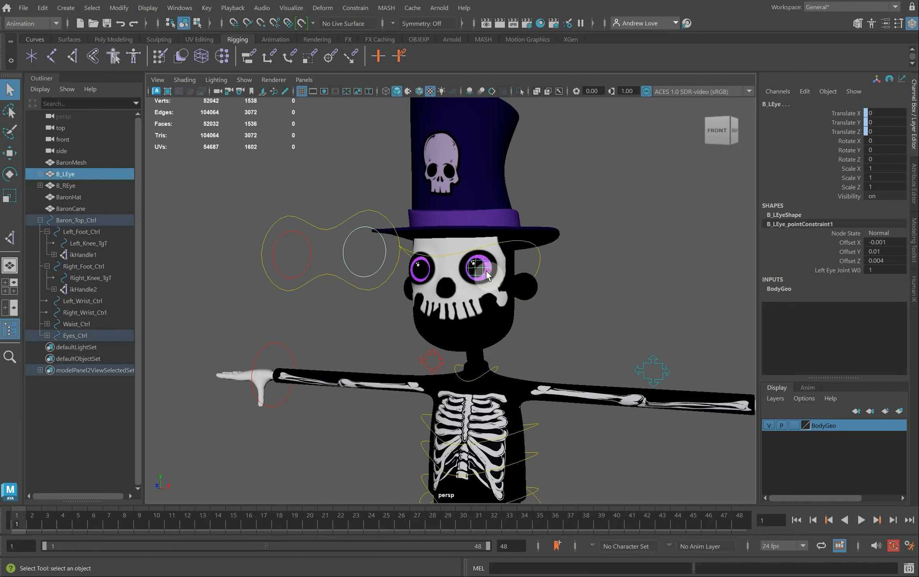
click(345, 8)
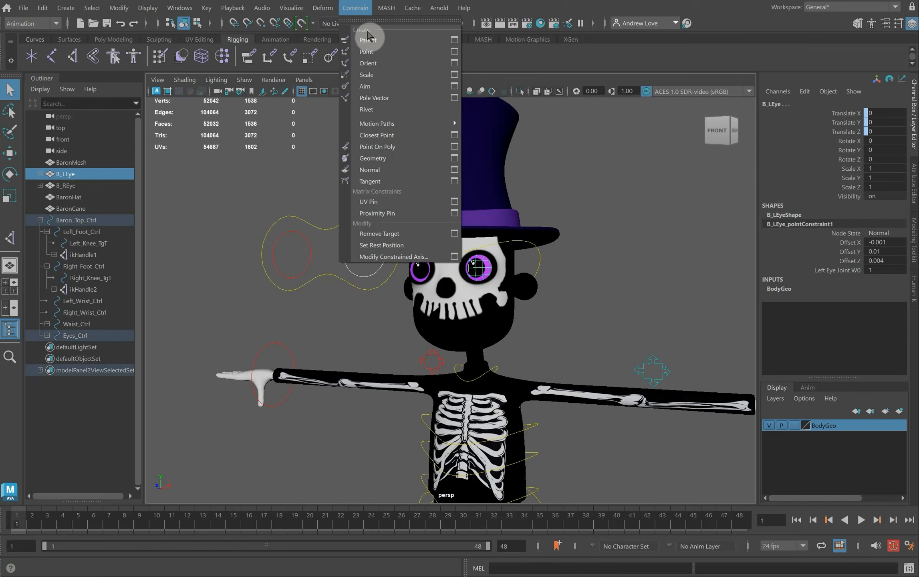
click(454, 86)
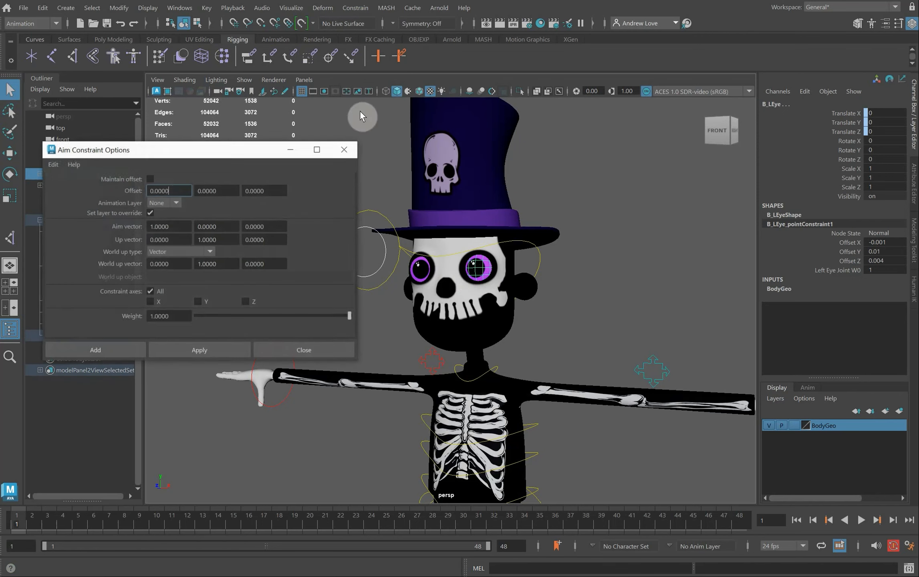
click(150, 178)
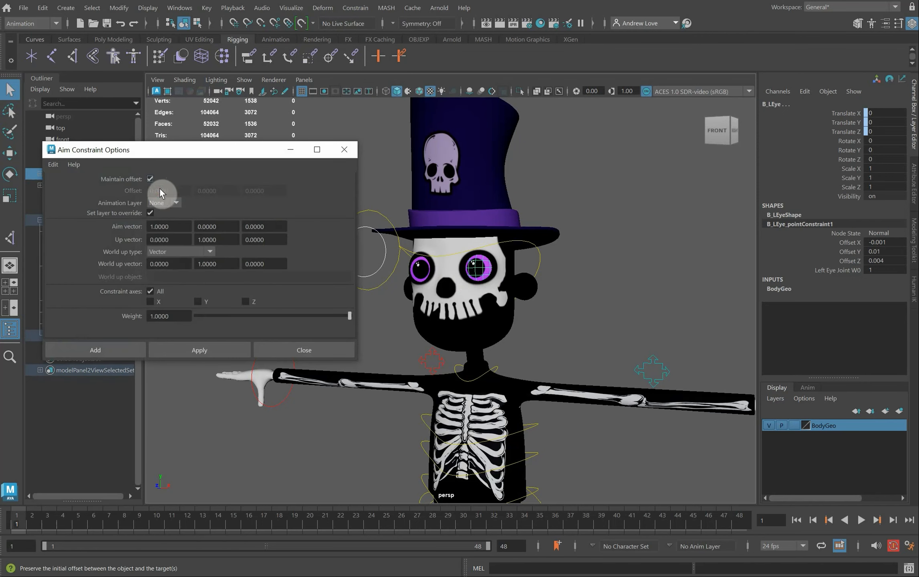
click(174, 349)
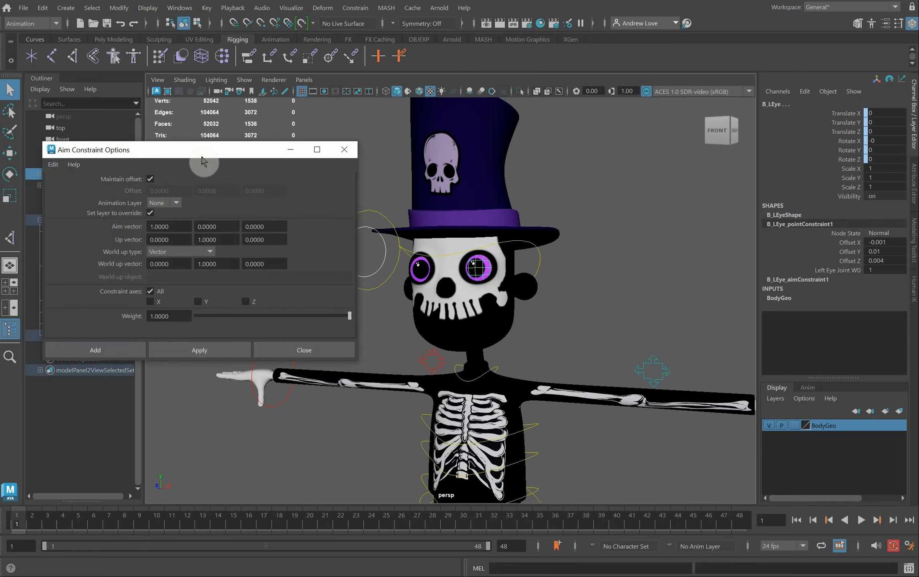
Aim-constrain the right eye mesh B_REye to the right eye control with the same options, and close the constraint options.
drag(201, 151, 635, 59)
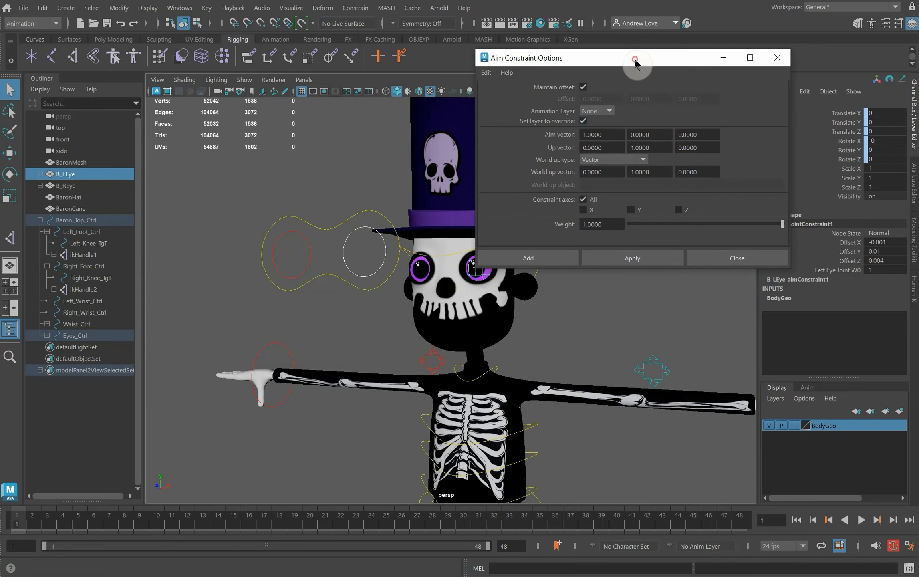
click(311, 252)
shift+click(415, 274)
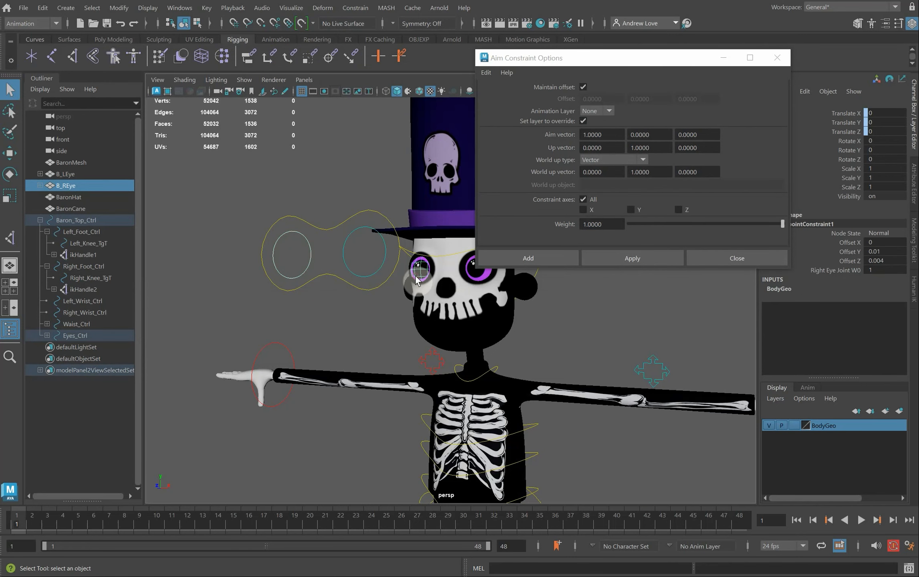
click(621, 260)
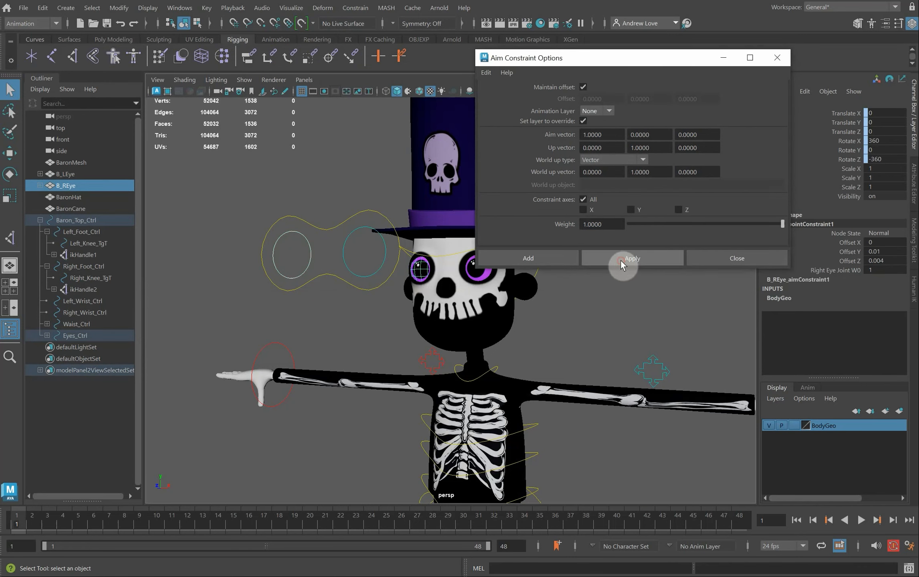
click(703, 261)
Test the eye aim by moving Eyes_Ctrl about 0.209 in Y and about -0.196 in X, and undo the X move.
click(312, 195)
drag(330, 223, 376, 199)
key(w)
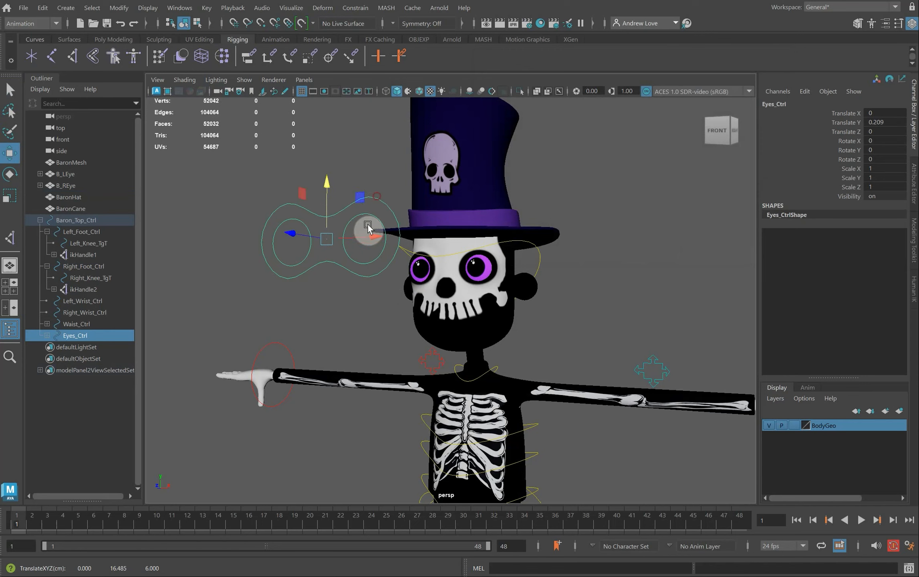
mouse_move(369, 239)
mouse_down()
mouse_move(234, 249)
mouse_move(360, 240)
mouse_up()
key(ctrl+z)
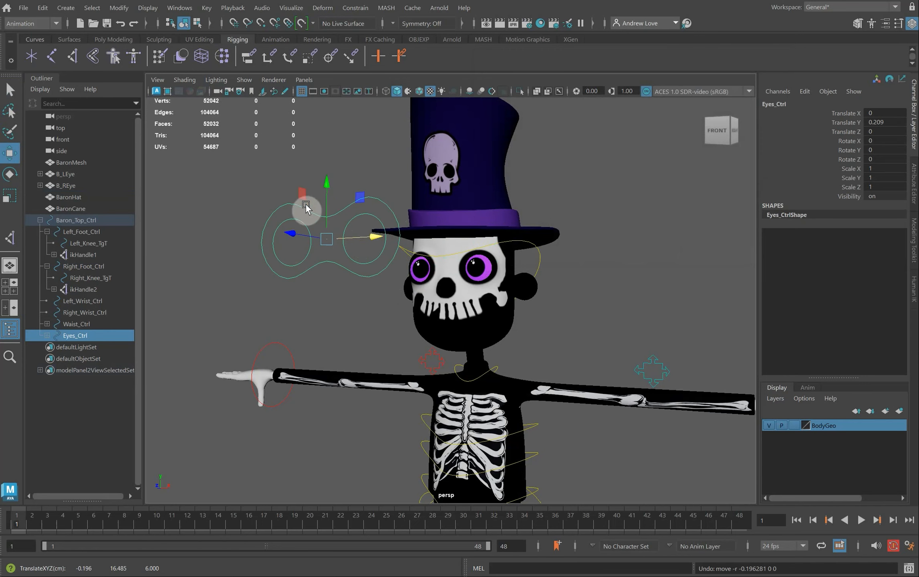
Test-rotate Head_Ctrl to about 49.7 degrees in X, and undo the last rotation.
click(538, 259)
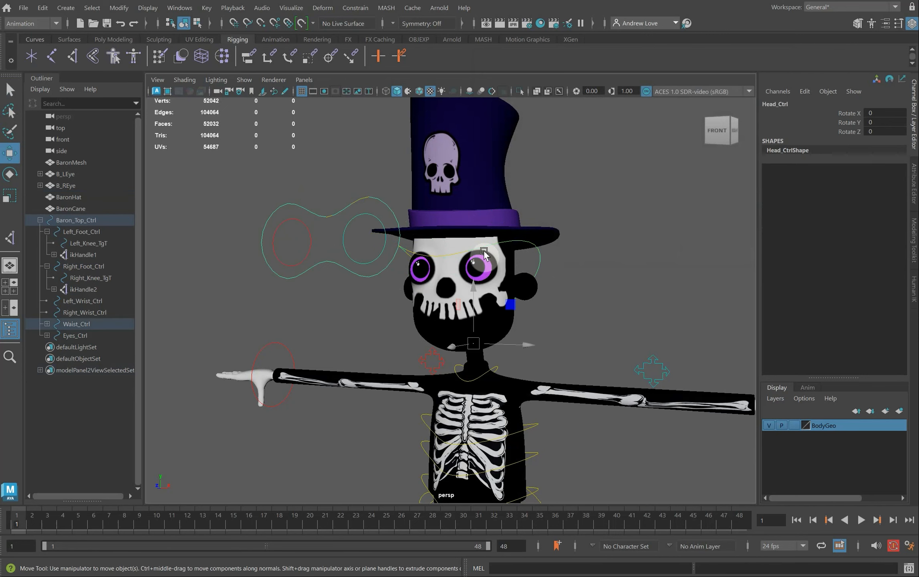
key(e)
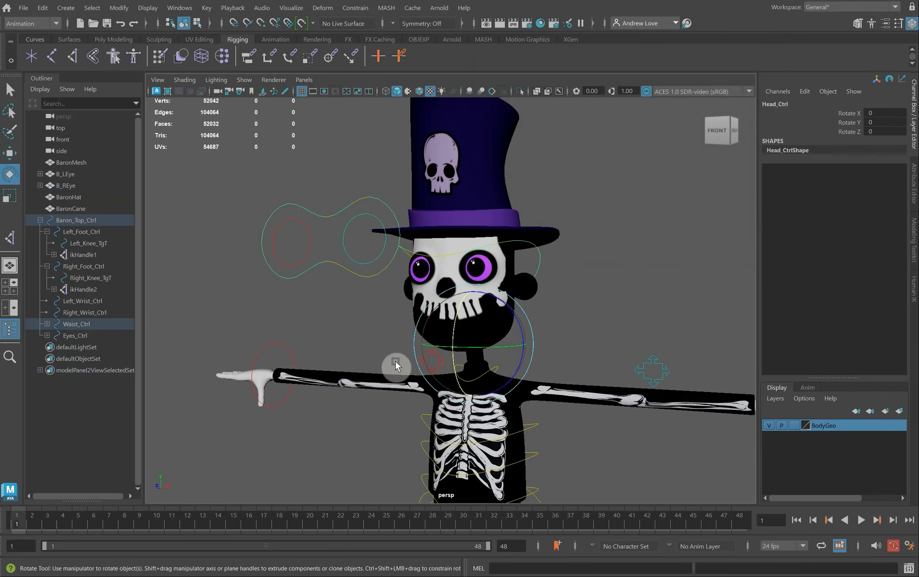
drag(455, 335, 454, 379)
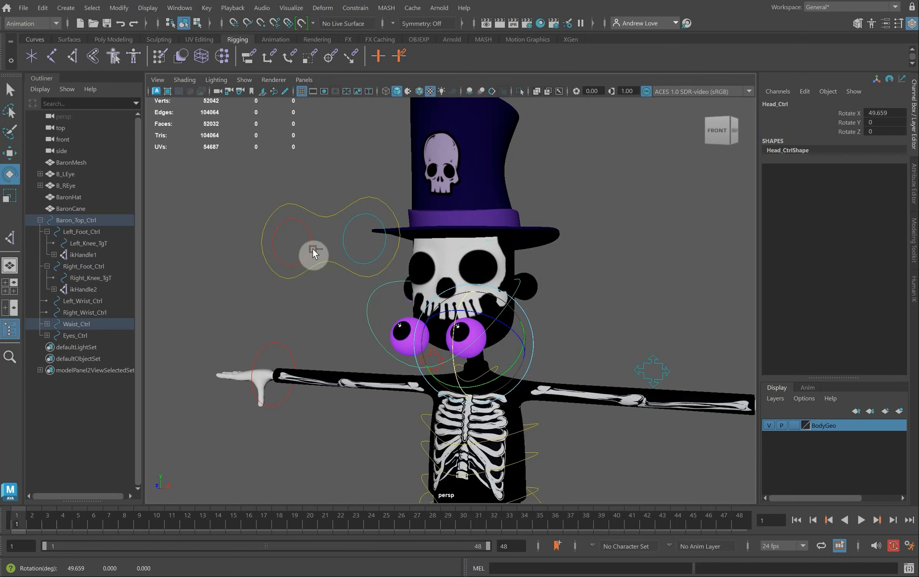
key(ctrl+z)
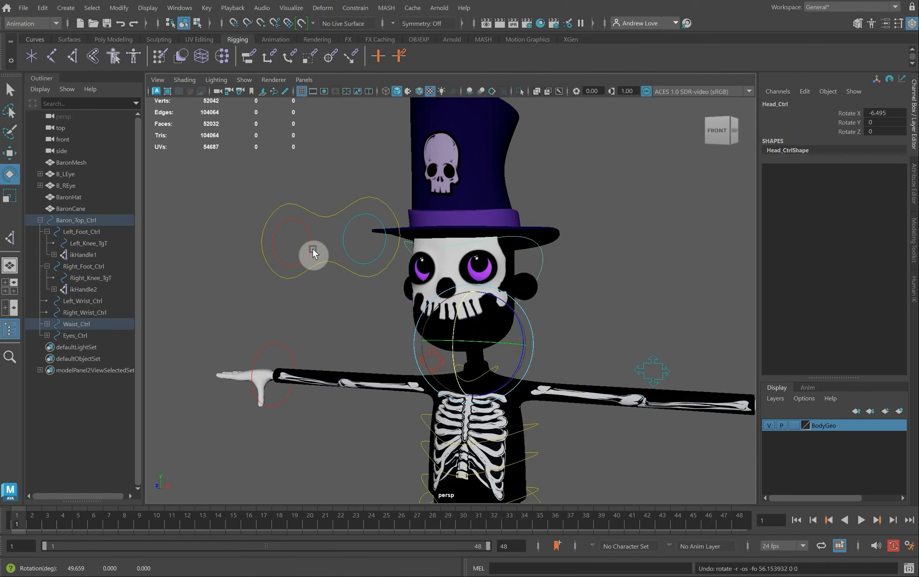
Reset Translate Y of Eyes_Ctrl to 0 and Rotate X of Head_Ctrl to 0.
click(332, 238)
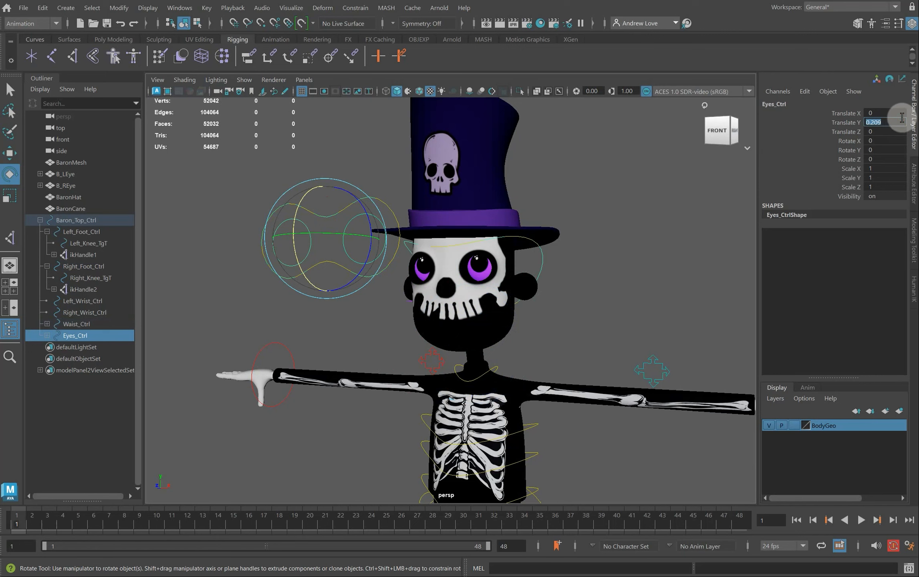
text(0)
key(Return)
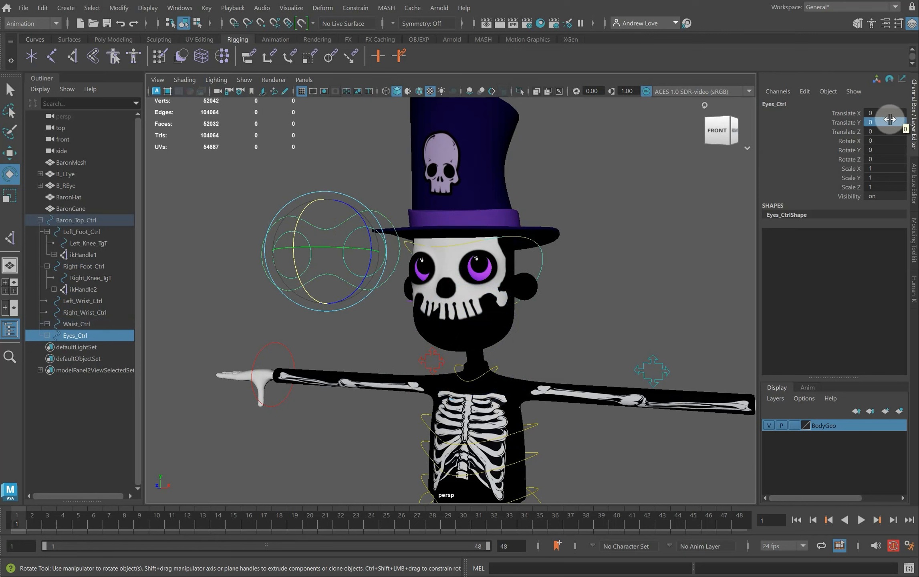
click(542, 265)
click(886, 113)
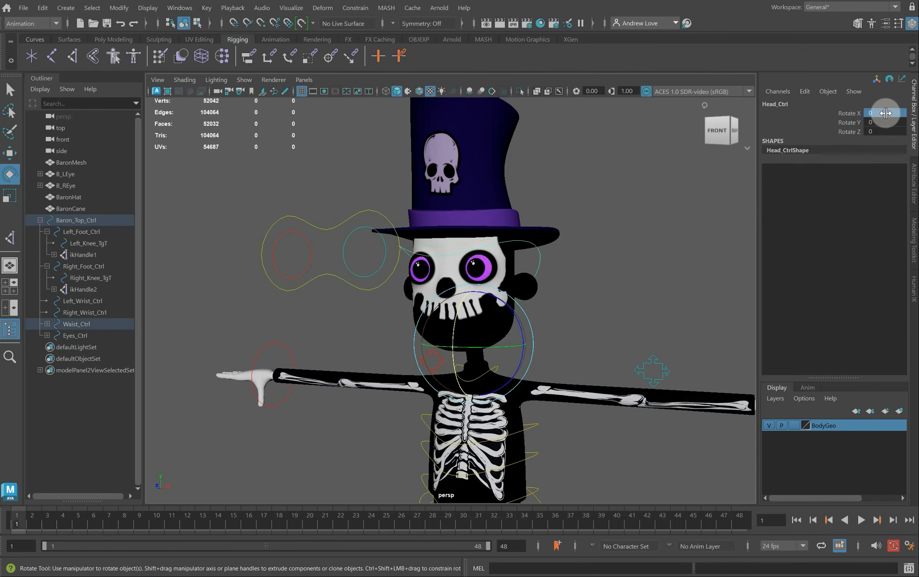
Examine the whole character with its control curves from a slightly raised front angle.
scroll(379, 274, down, 6)
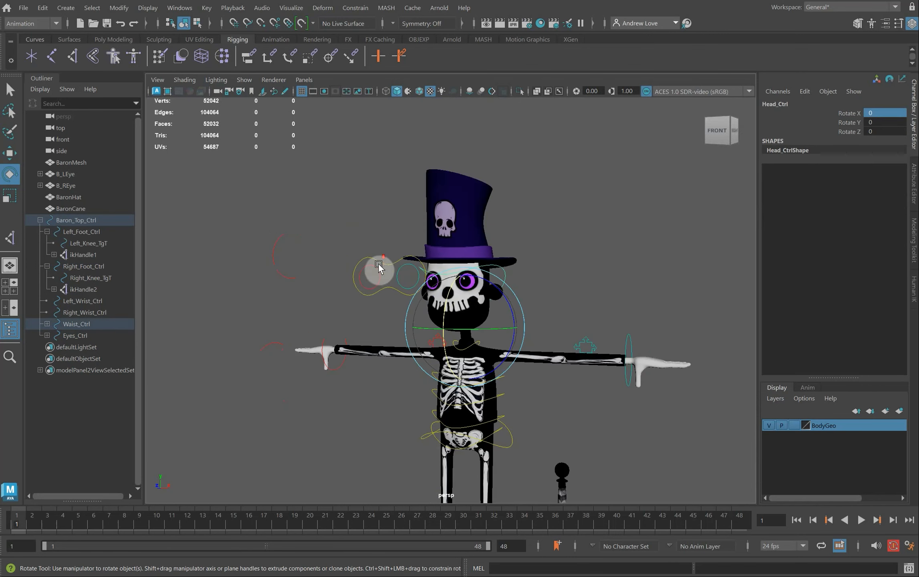
scroll(395, 349, down, 3)
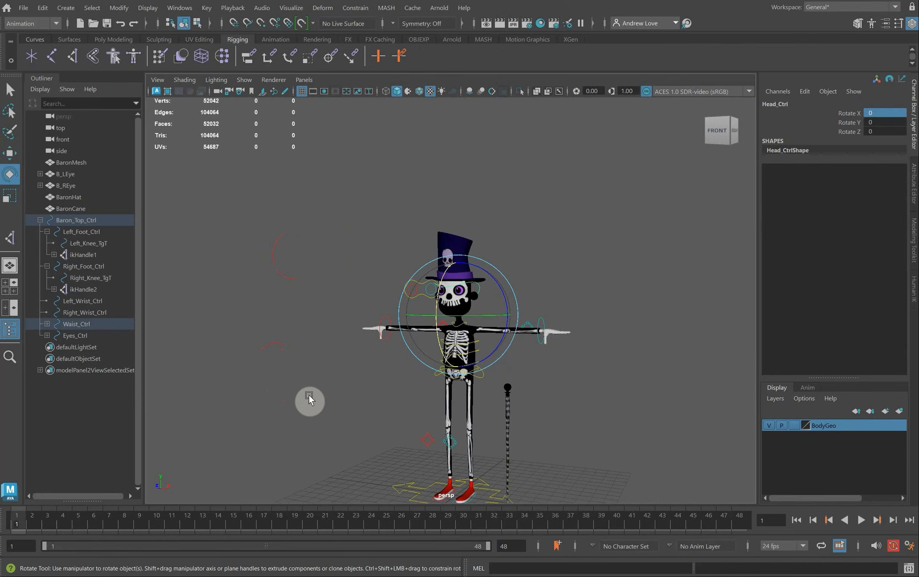
alt+middle_drag(302, 405, 296, 362)
mouse_move(297, 365)
alt+mouse_down()
mouse_move(331, 375)
mouse_move(273, 368)
mouse_move(337, 362)
mouse_move(269, 365)
mouse_move(291, 370)
alt+mouse_up()
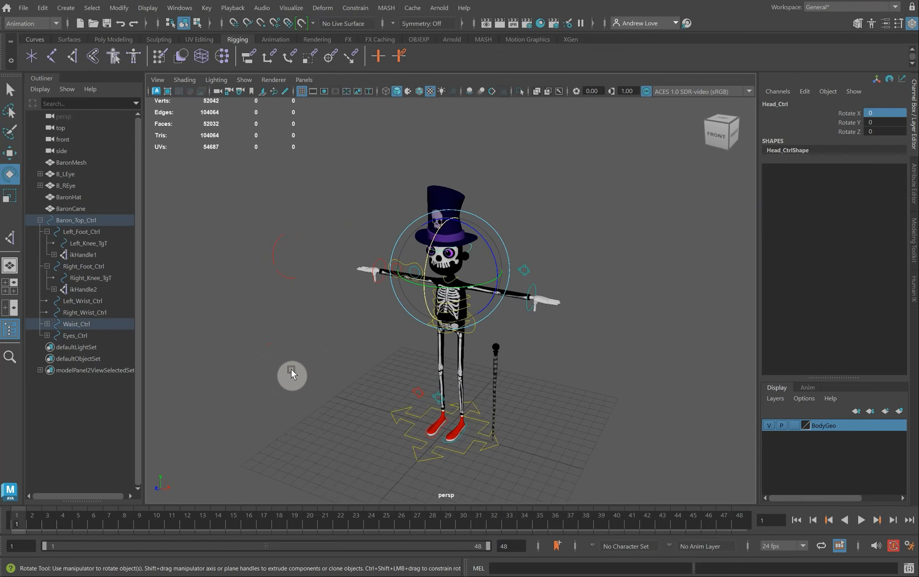
scroll(291, 370, up, 4)
alt+middle_drag(284, 398, 288, 386)
alt+drag(287, 386, 277, 396)
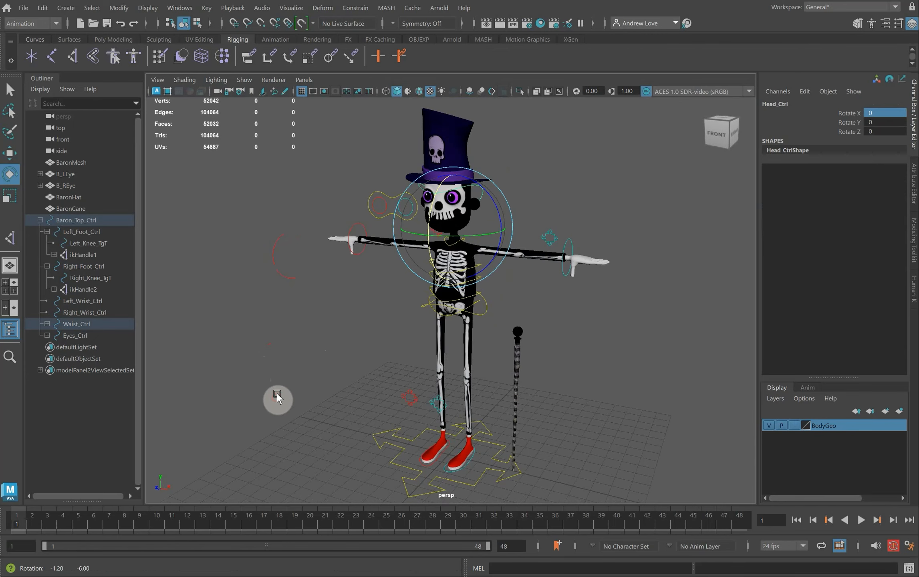